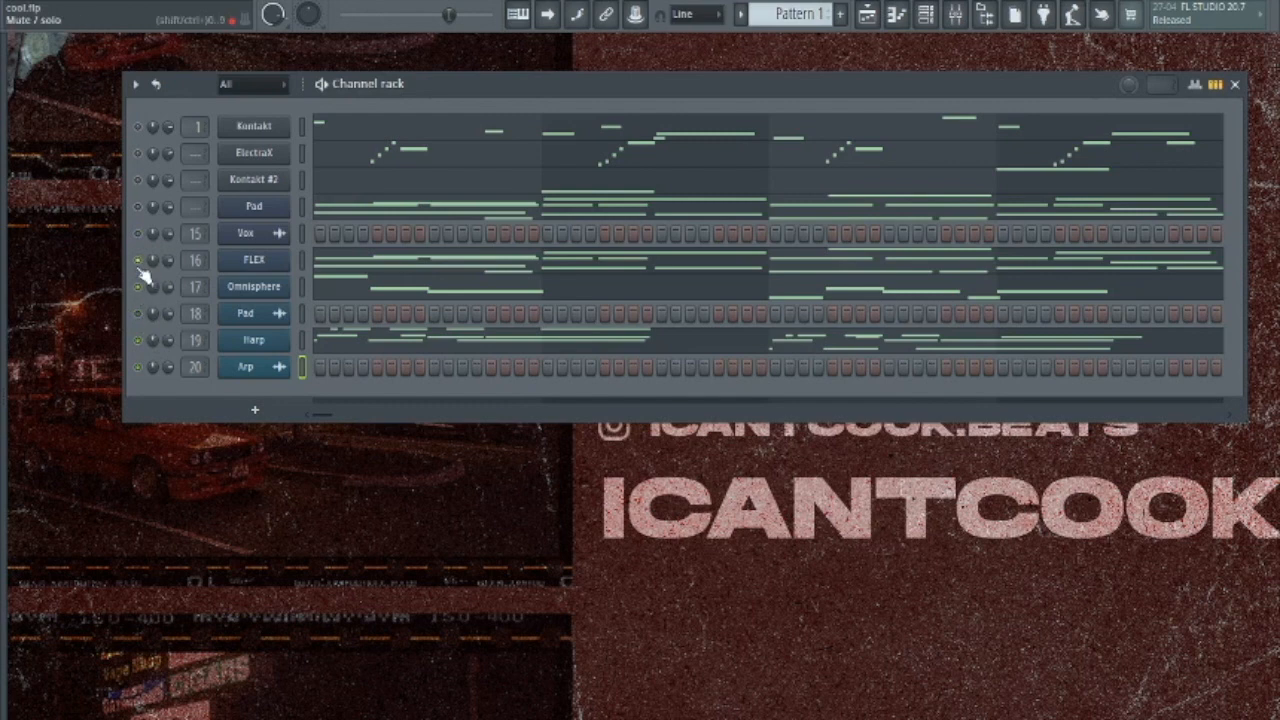
- Open the FLEX channel's notes in the piano roll and play them back
left_click(348, 262)
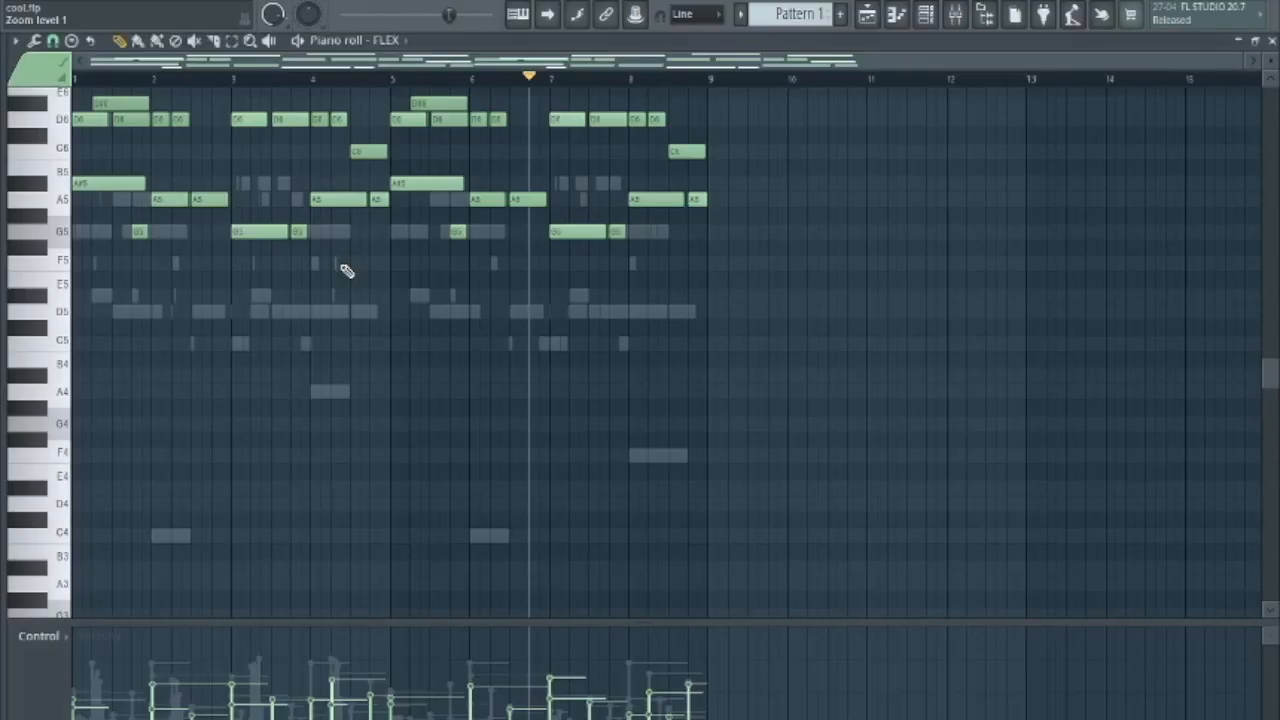
scroll(360, 270, "up", 3)
key("space")
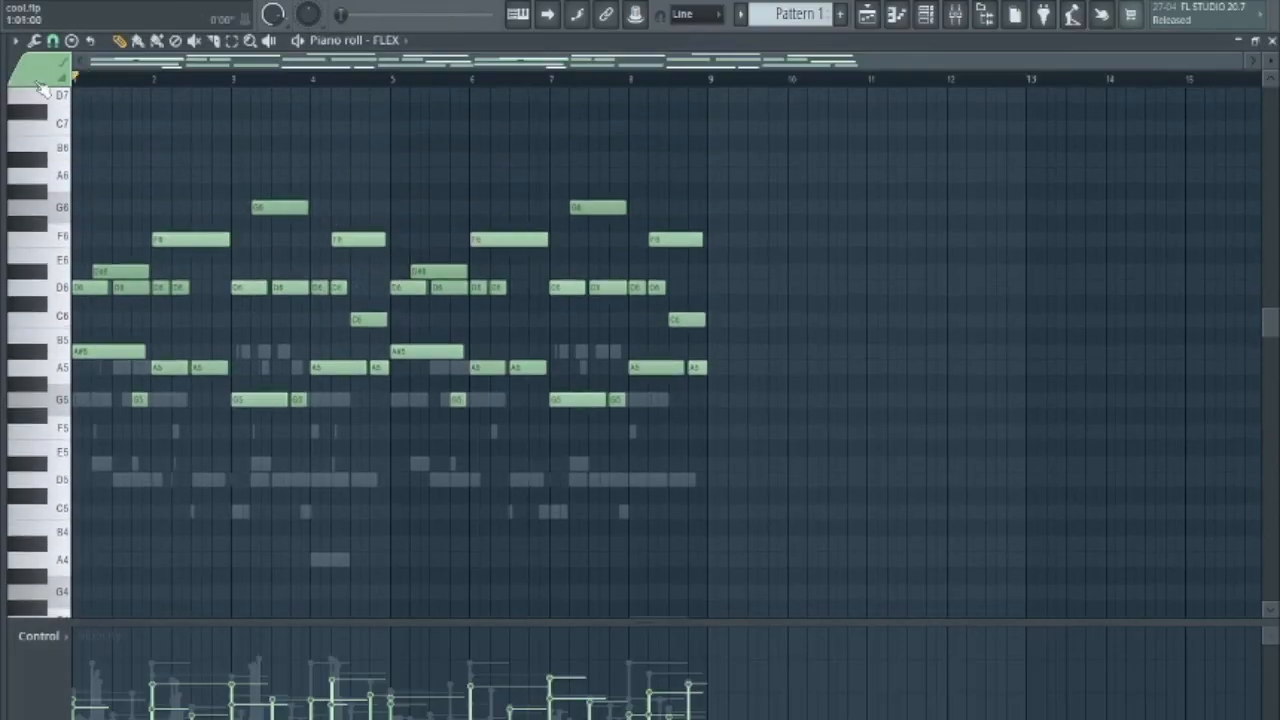
key("space")
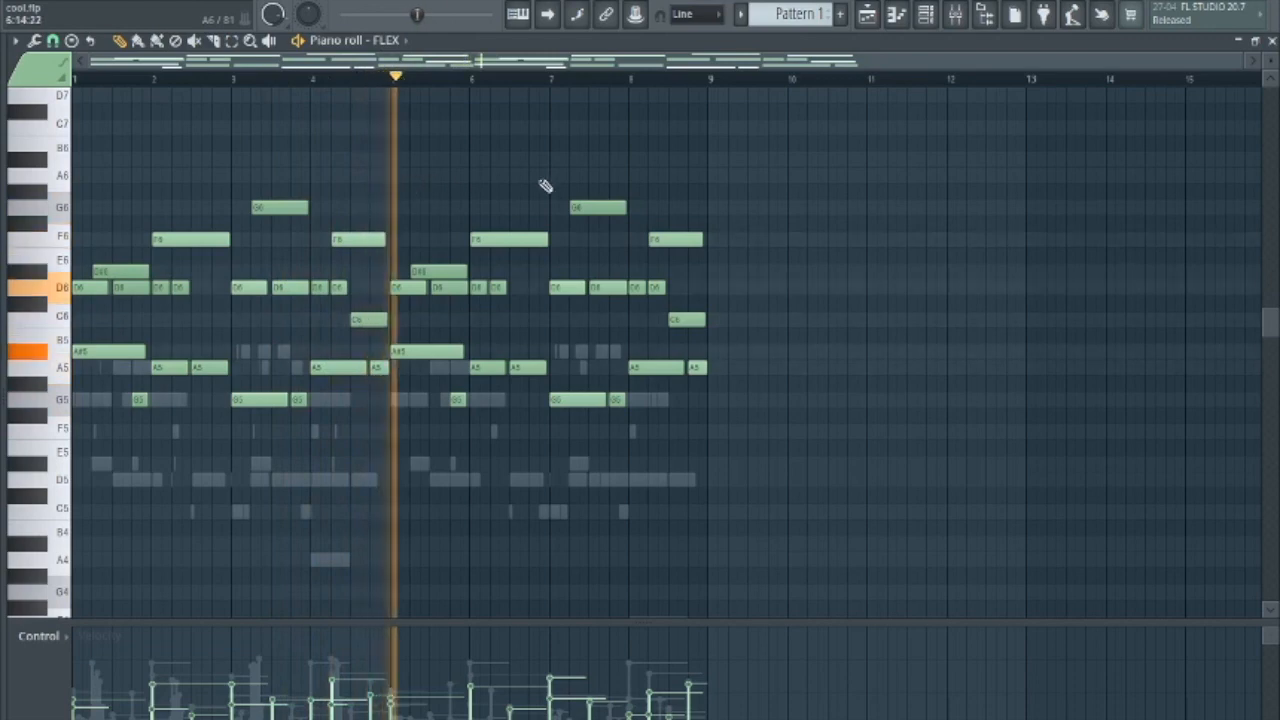
key("space")
- Route the FLEX channel to mixer track 16 in the channel rack and play it back to hear its effects
left_click(925, 14)
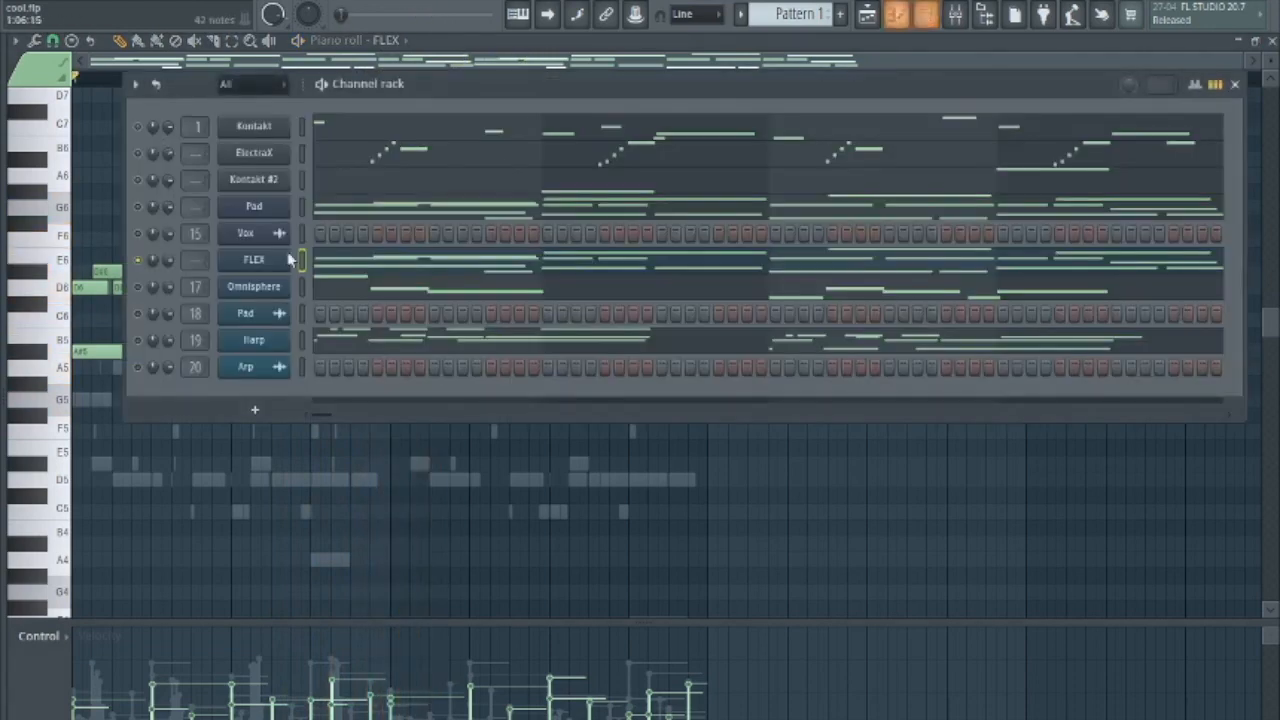
left_click_drag(197, 258, 197, 246)
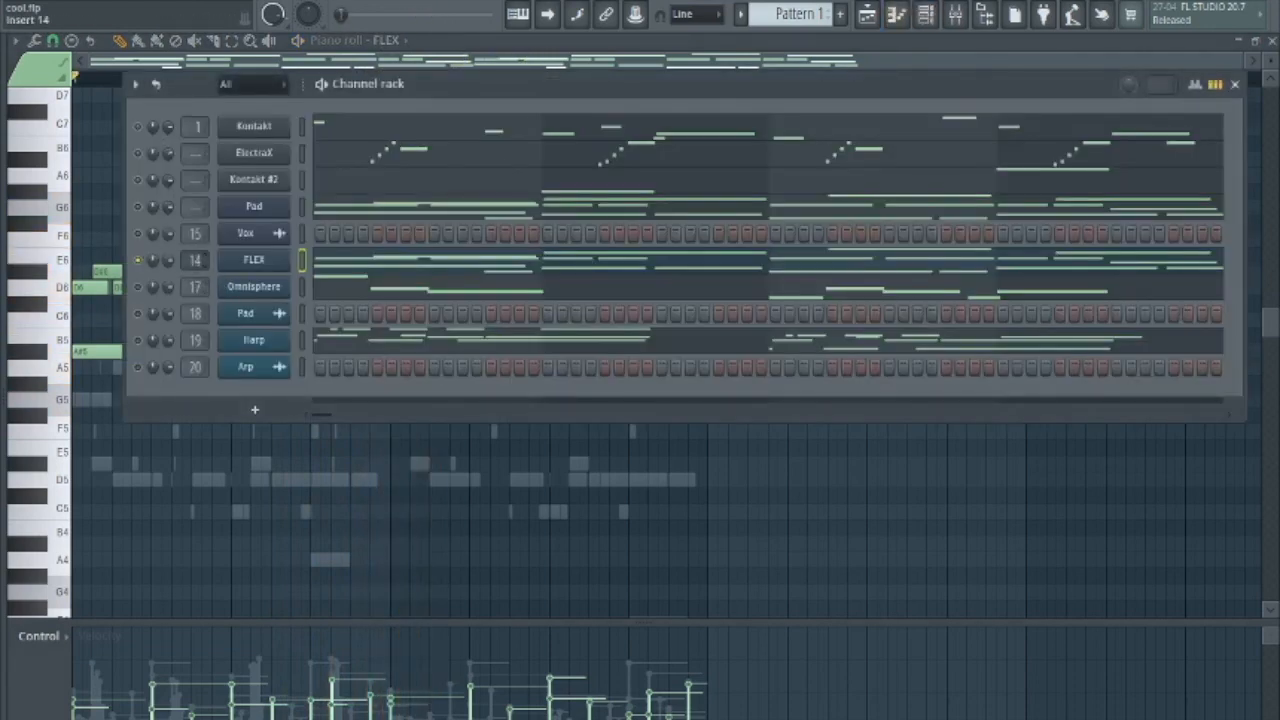
key("space")
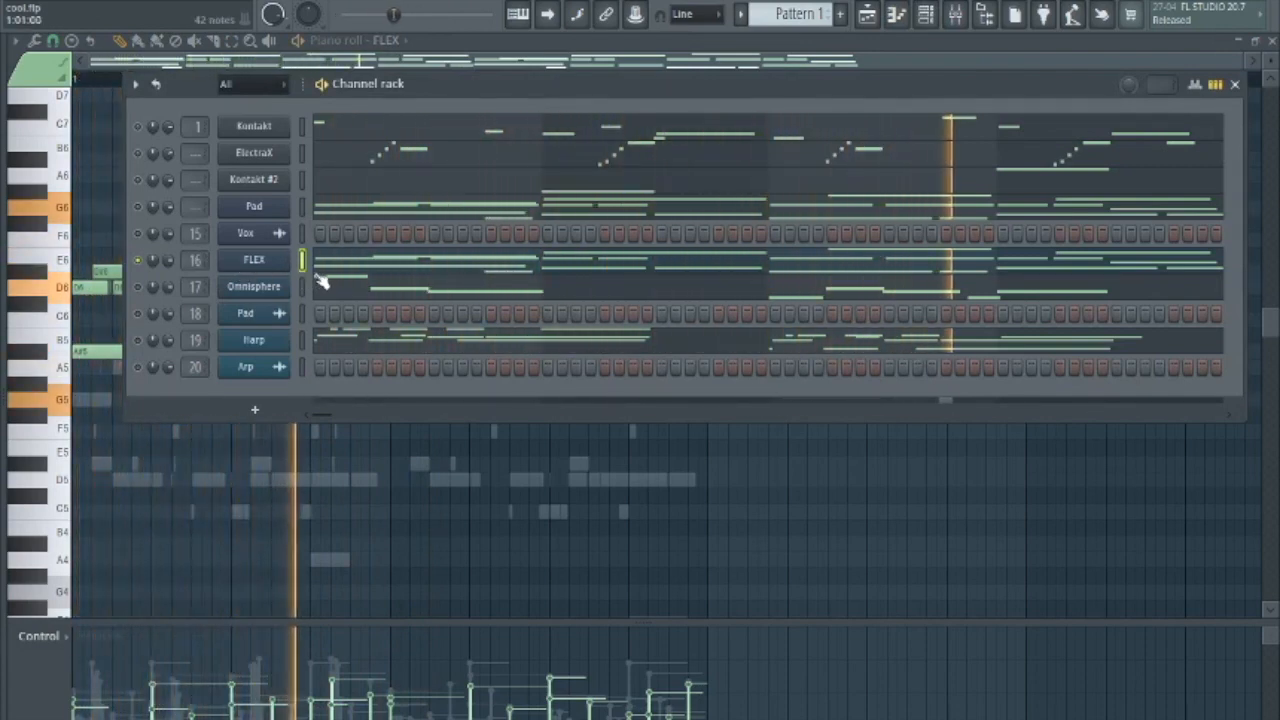
key("space")
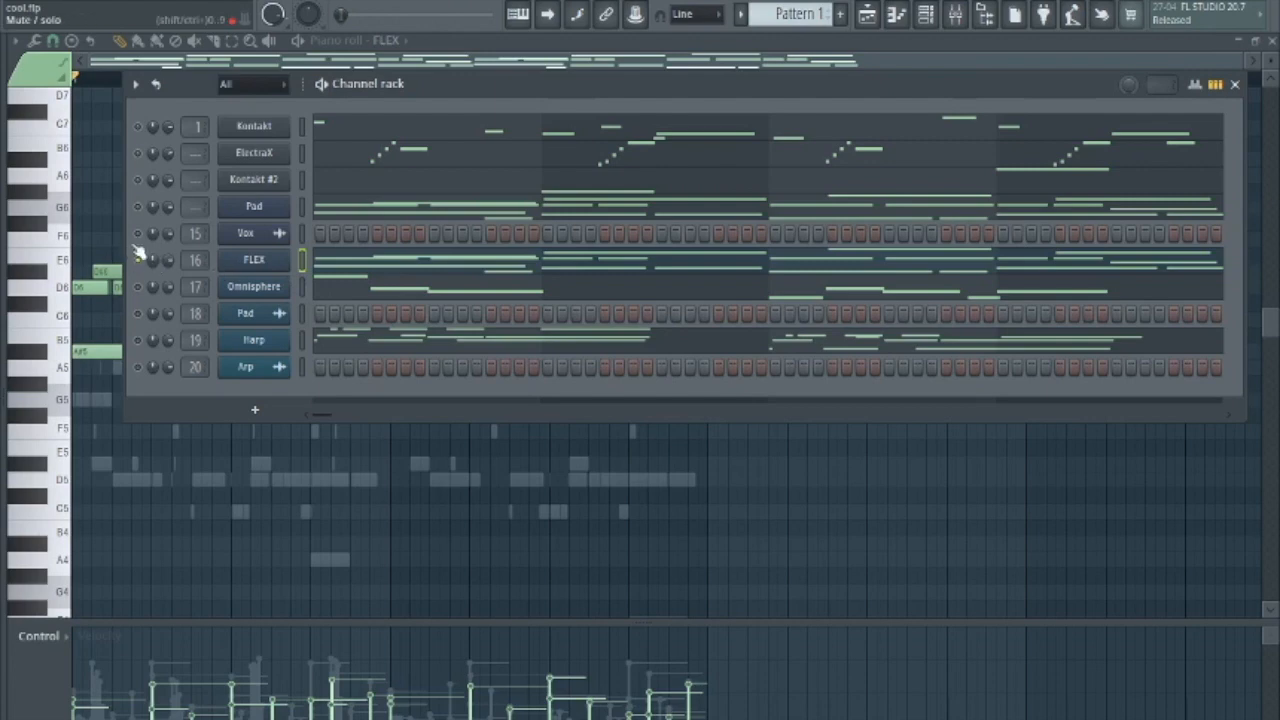
- Show the arrangement in the playlist and start playing the song
left_click(867, 14)
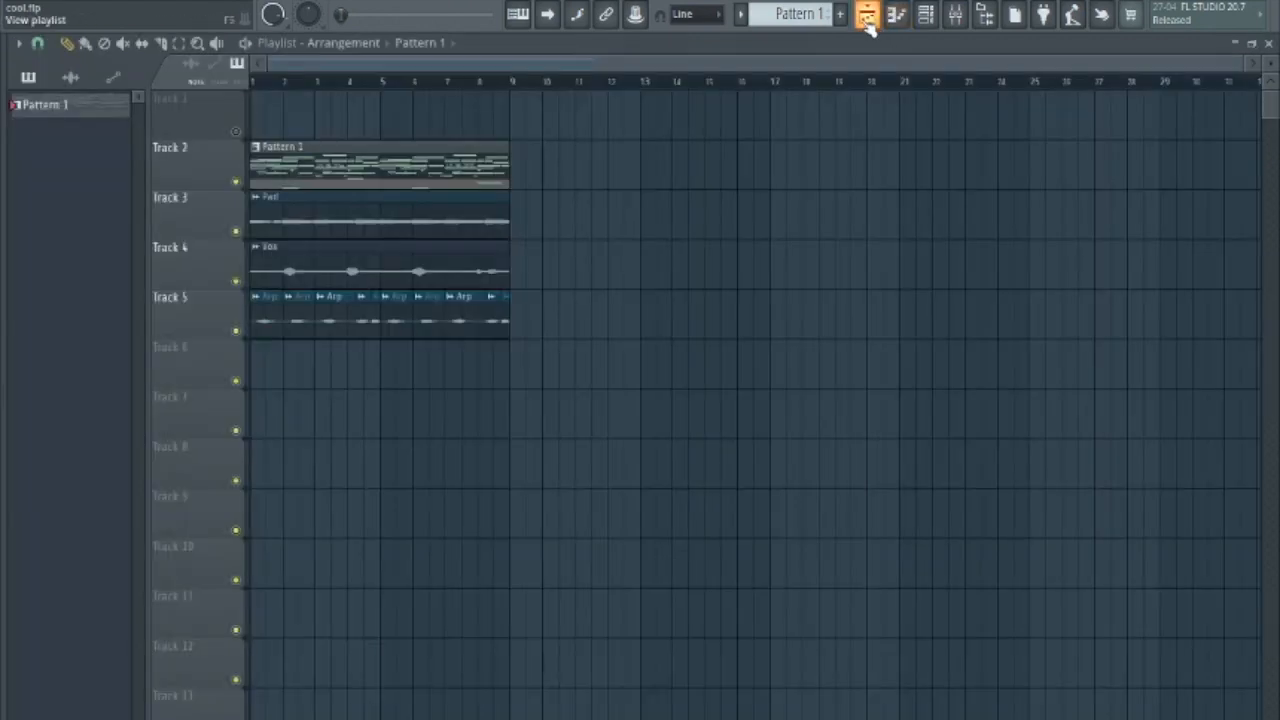
right_click(322, 298)
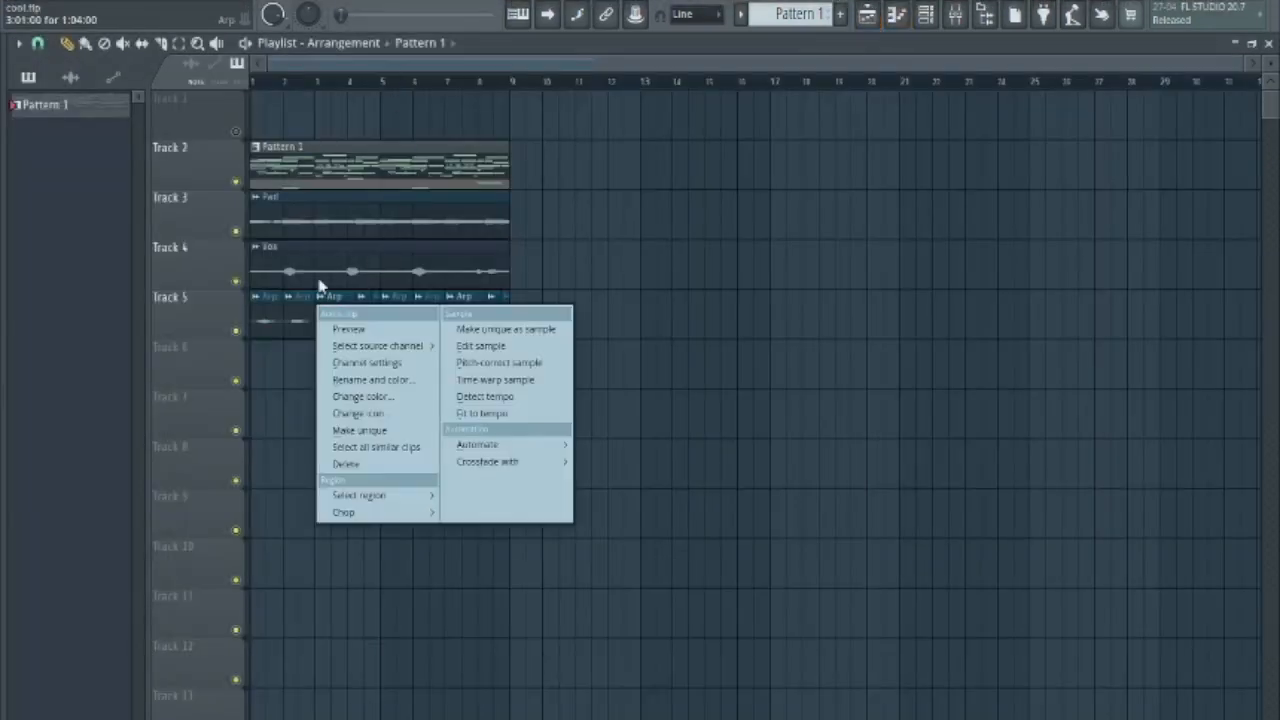
left_click(278, 72)
key("space")
- Review the FLEX mixer track's effect chain and send routing during playback, then return to the channel rack and stop
left_click(925, 14)
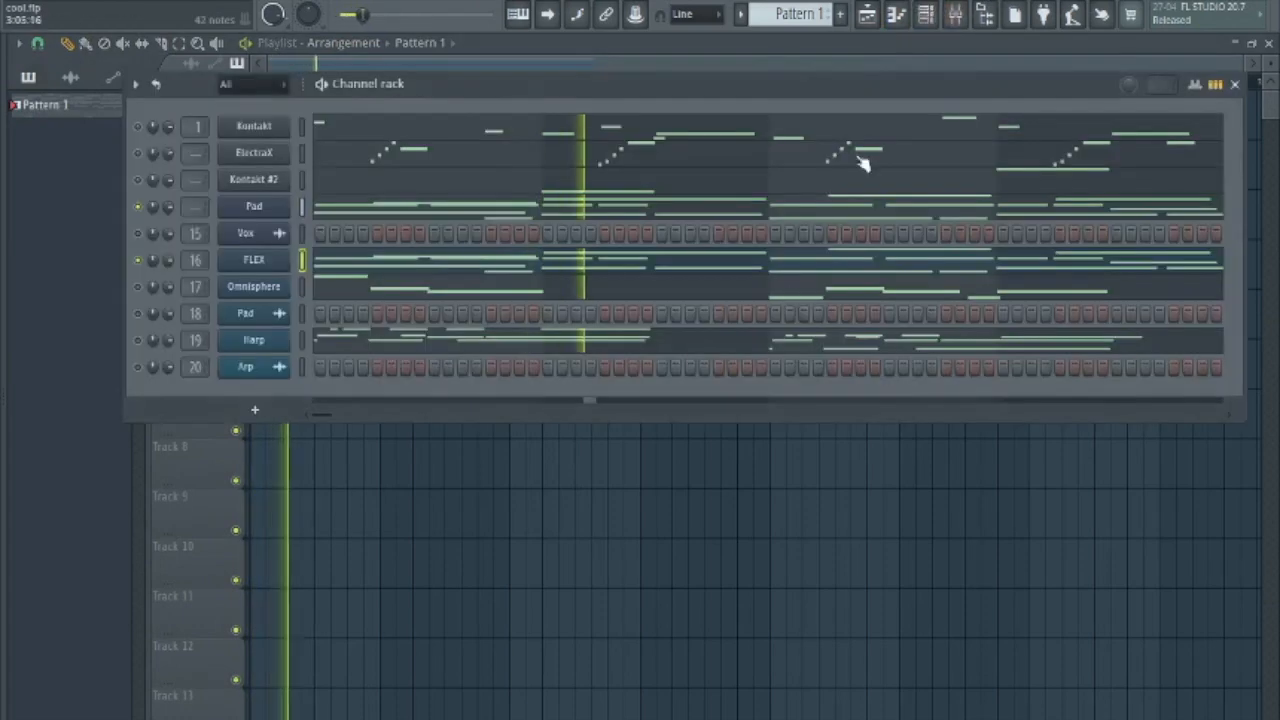
key("F9")
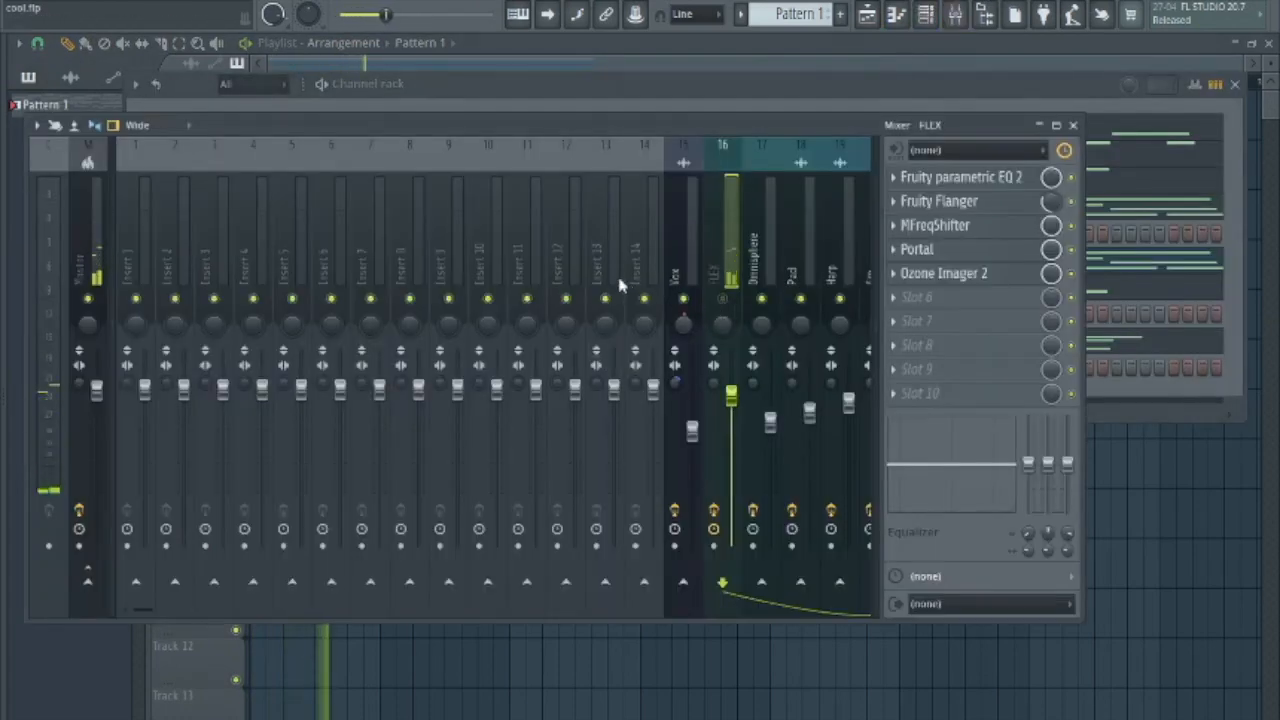
scroll(625, 288, "down", 3)
left_click(737, 90)
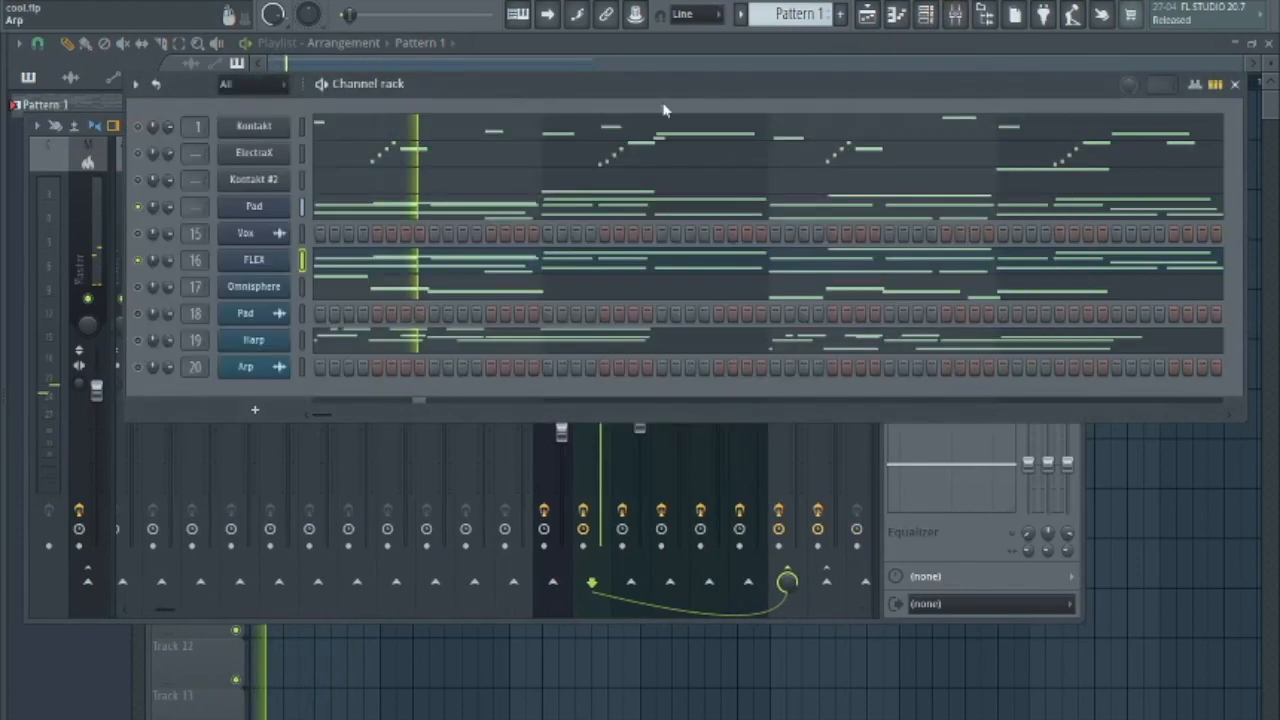
key("space")
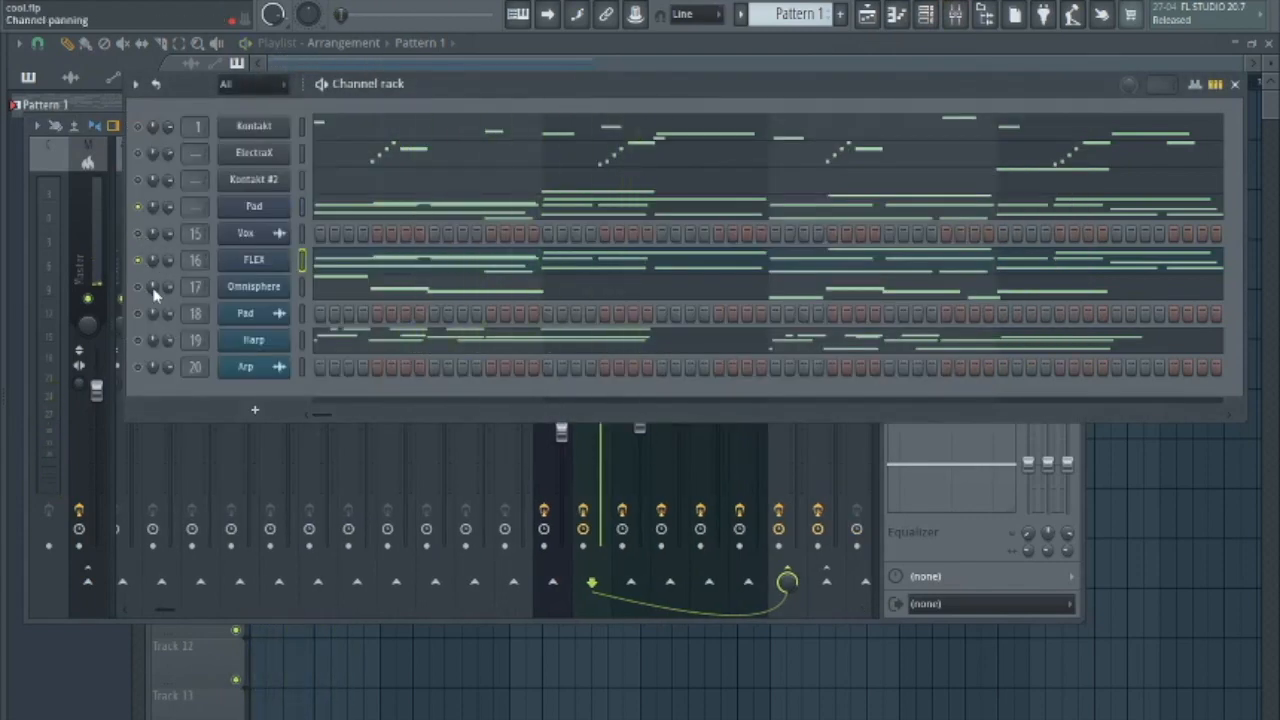
- Play FLEX together with the Pad channel on mixer track 18 and check their levels in the mixer
key("space")
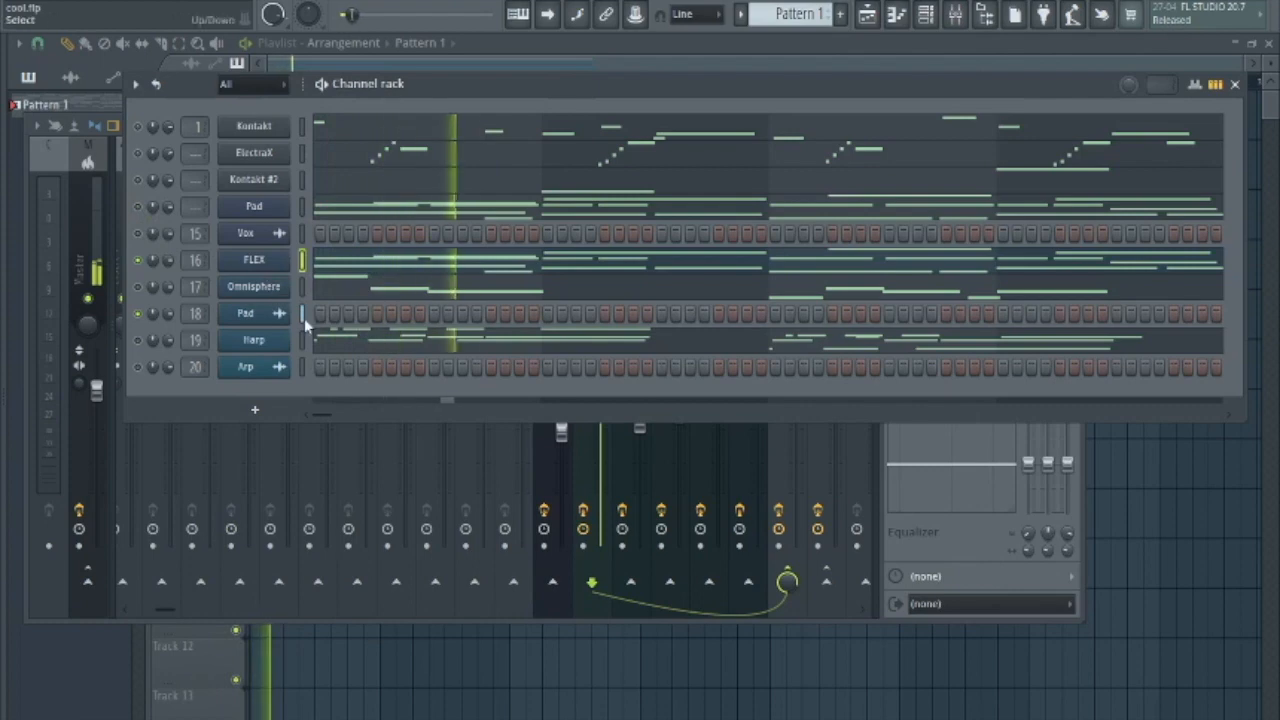
left_click(968, 20)
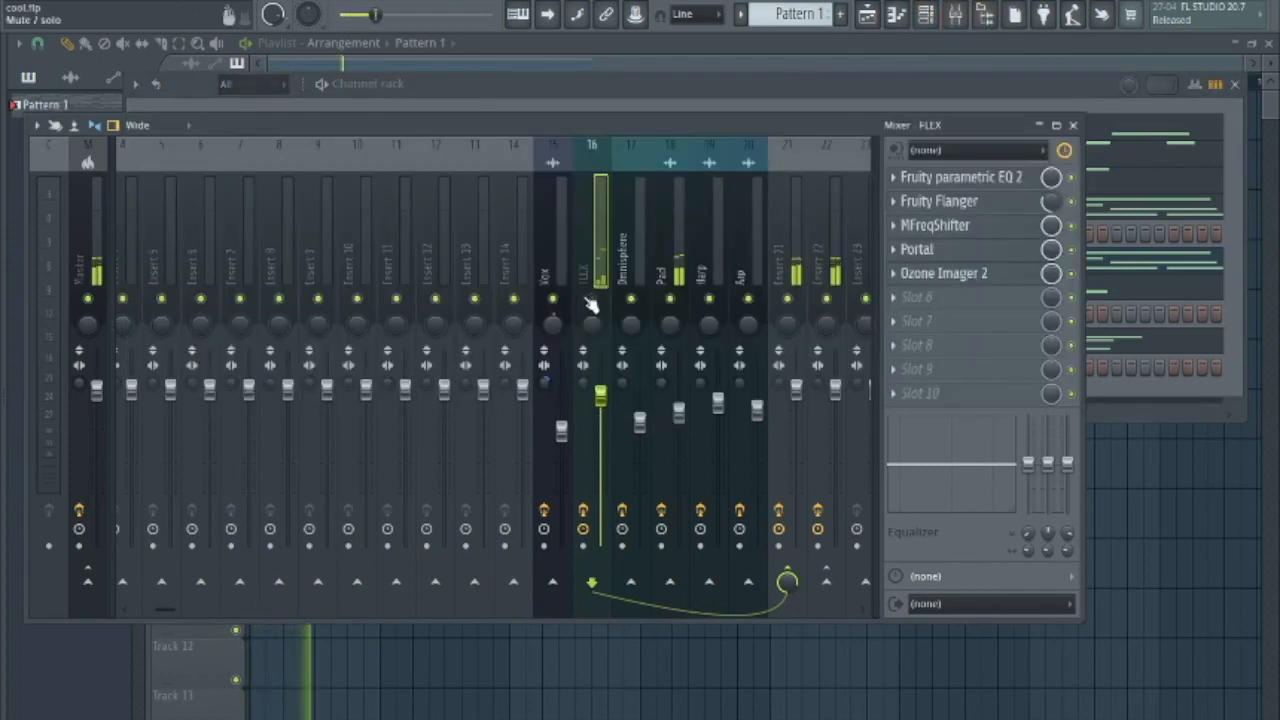
left_click(668, 100)
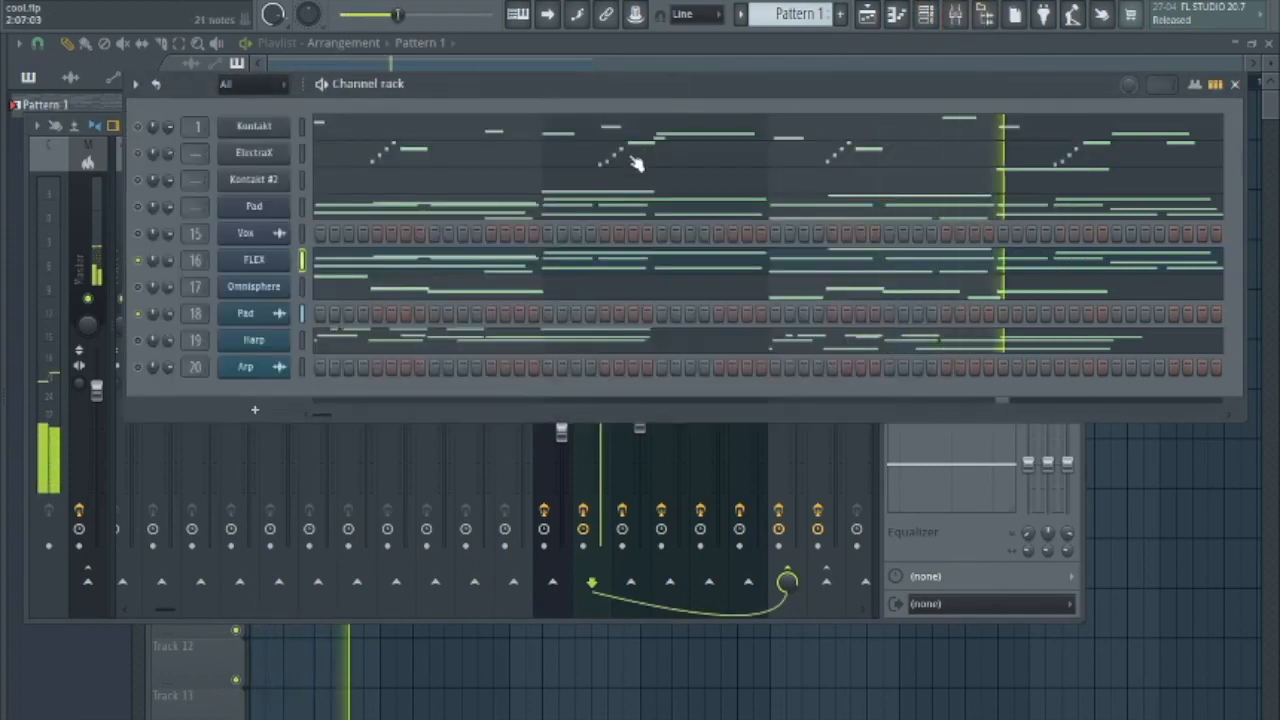
key("space")
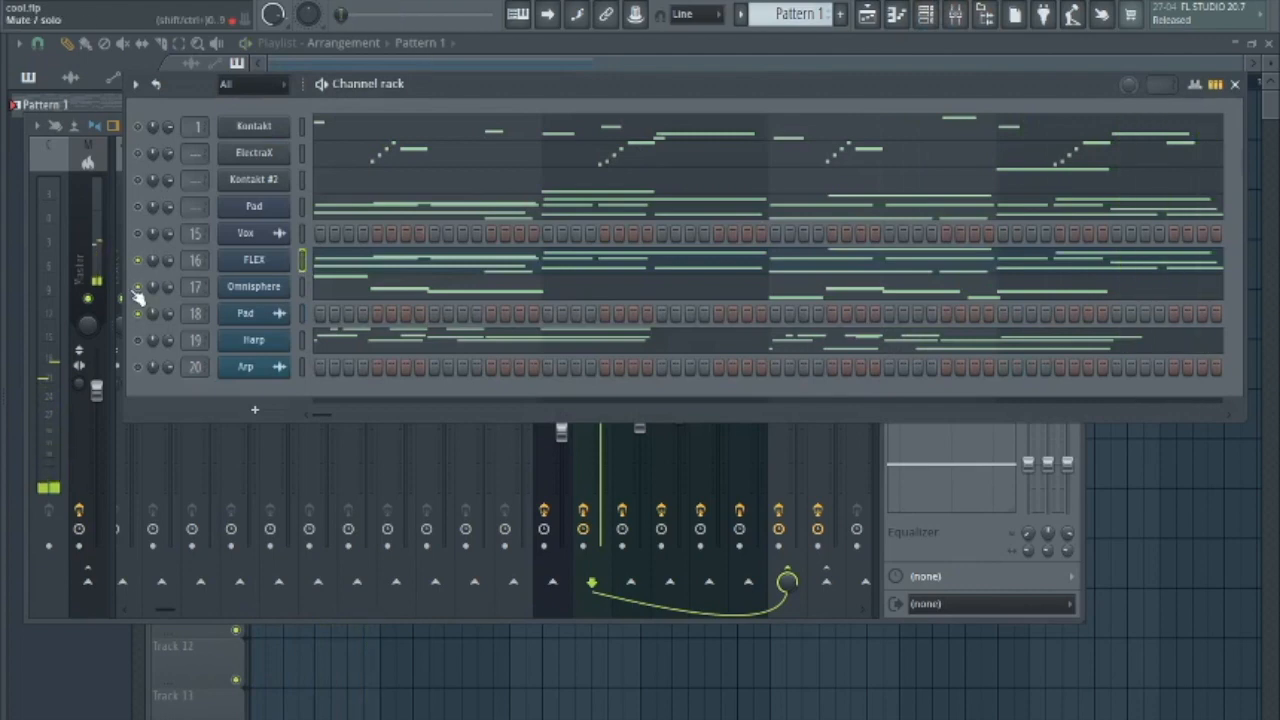
- Play back the Omnisphere channel's notes in the piano roll, then bring up the mixer and stop playback
left_click(320, 295)
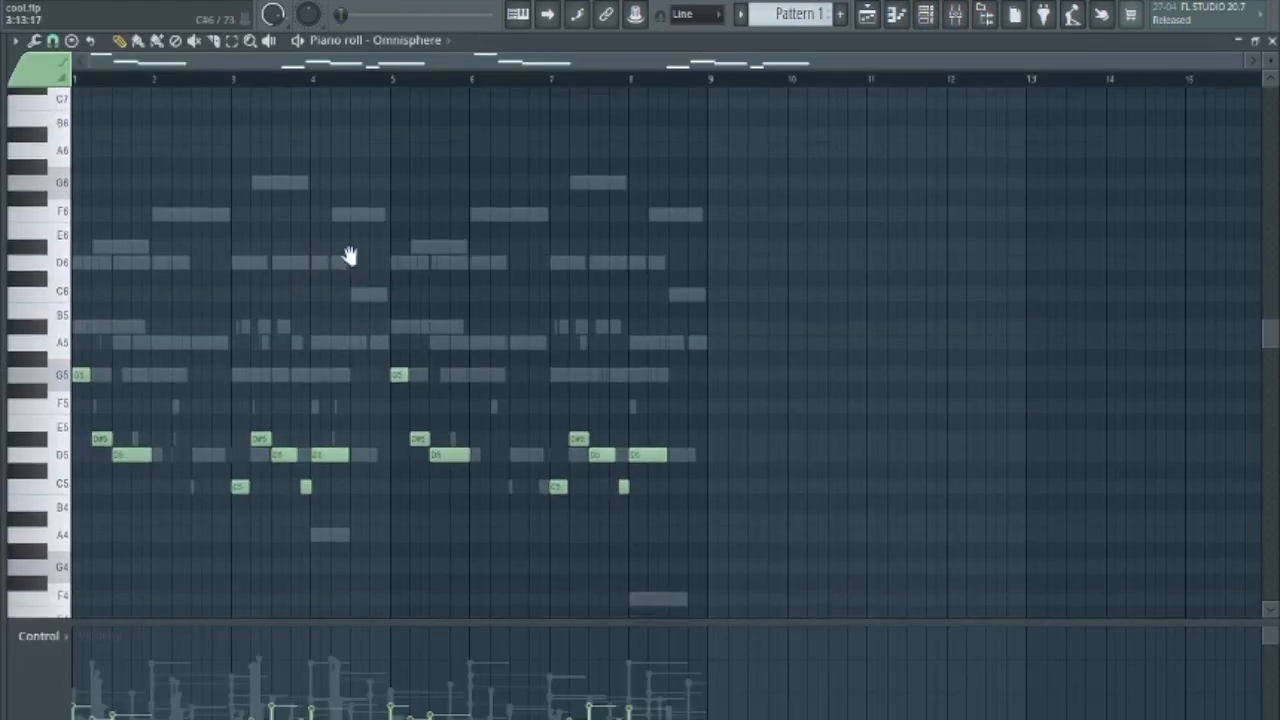
key("space")
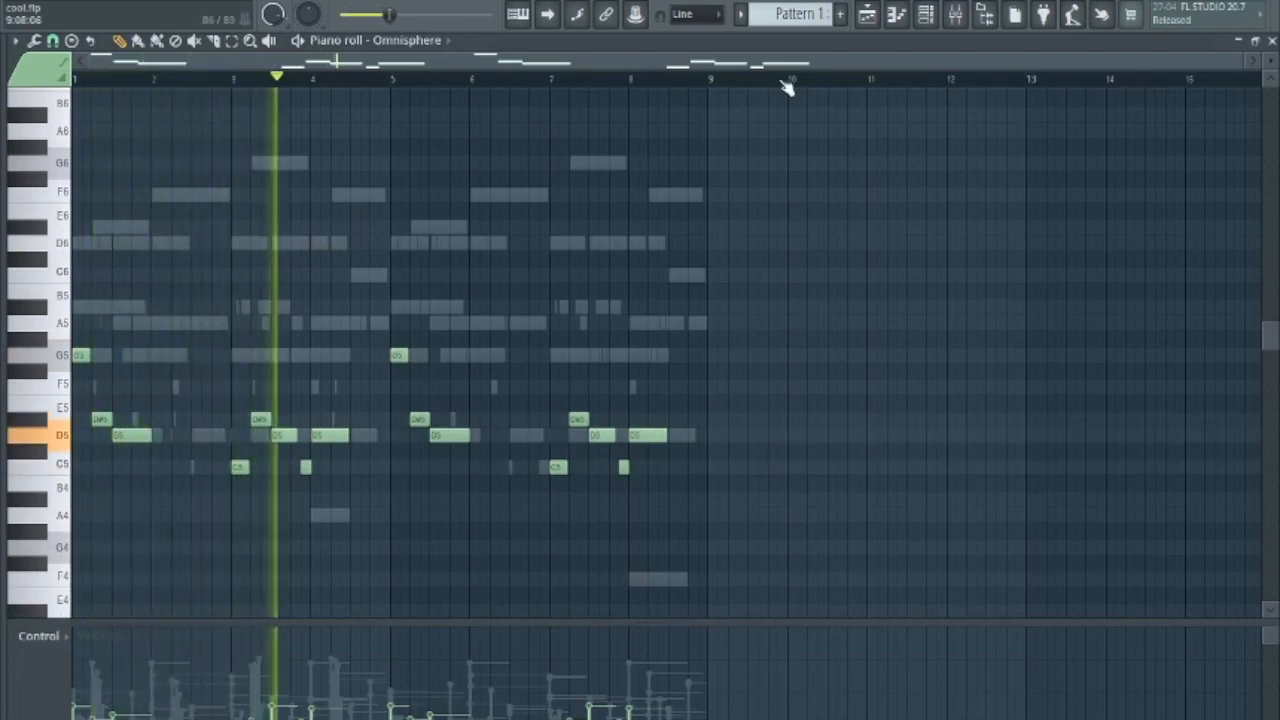
key("F9")
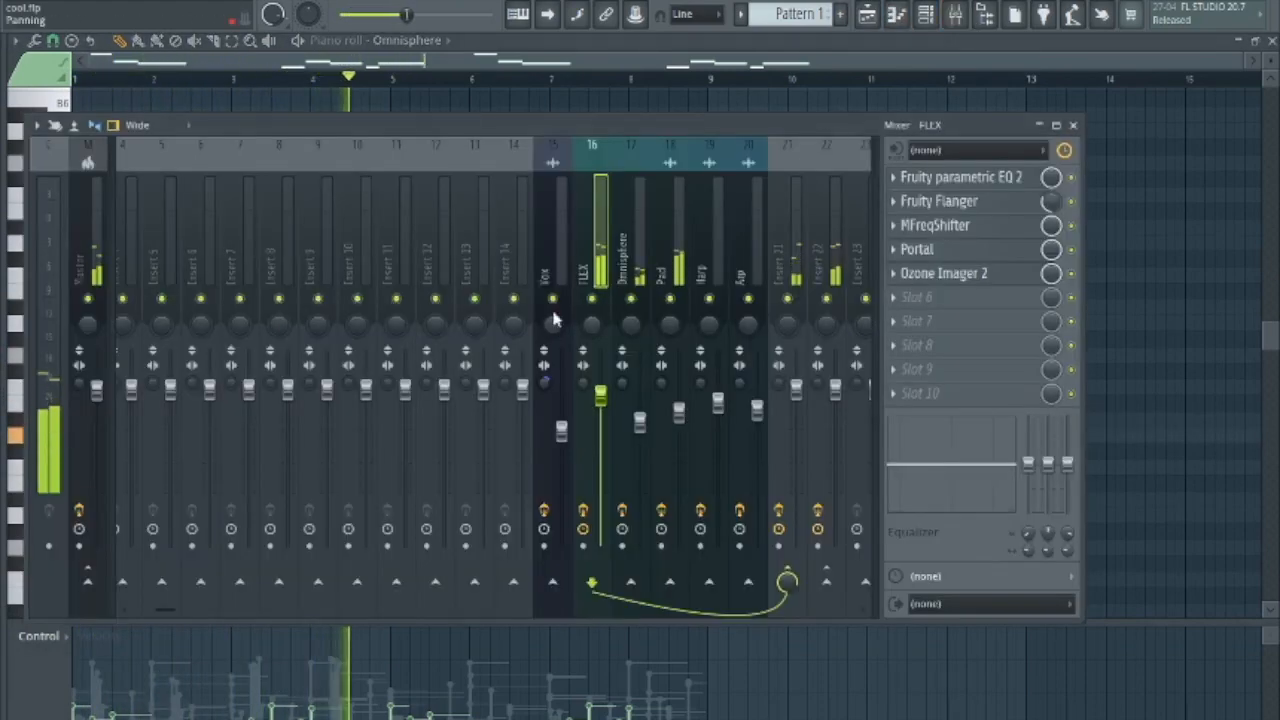
key("space")
- Inspect Fruity delay 2 on the Omnisphere mixer track during playback, then close the effect and the mixer
left_click(637, 260)
left_click(950, 273)
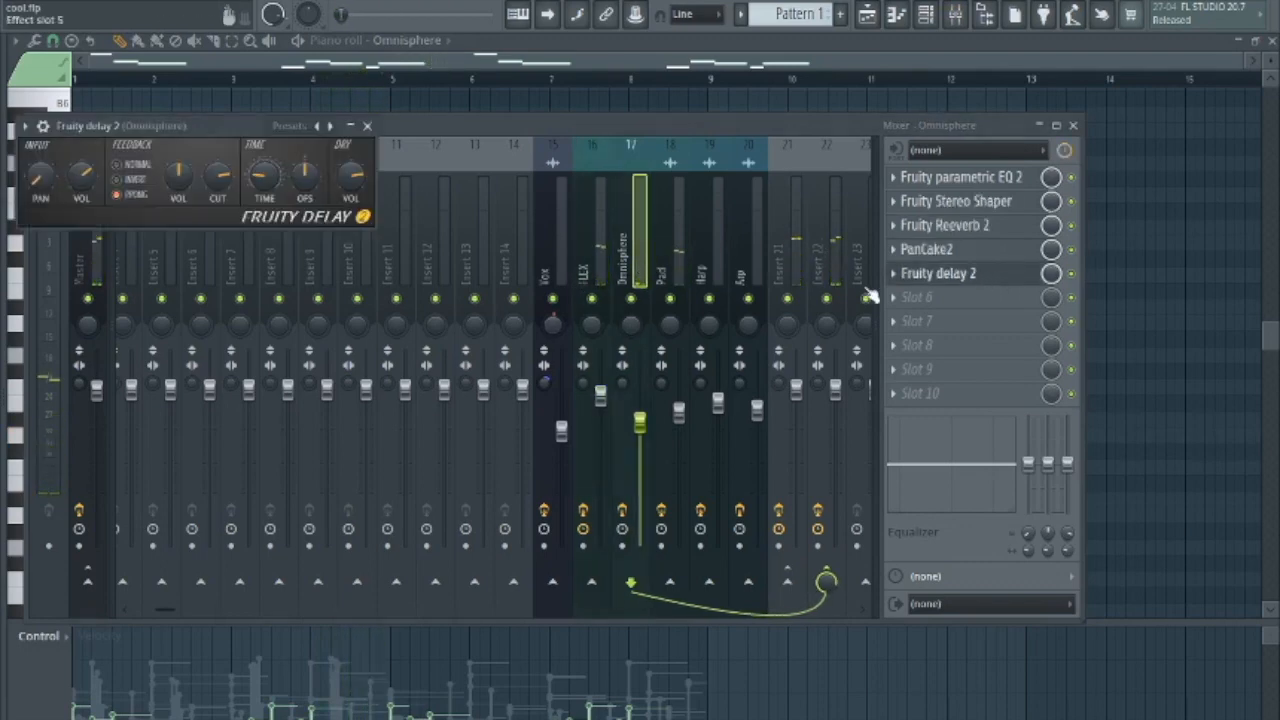
key("space")
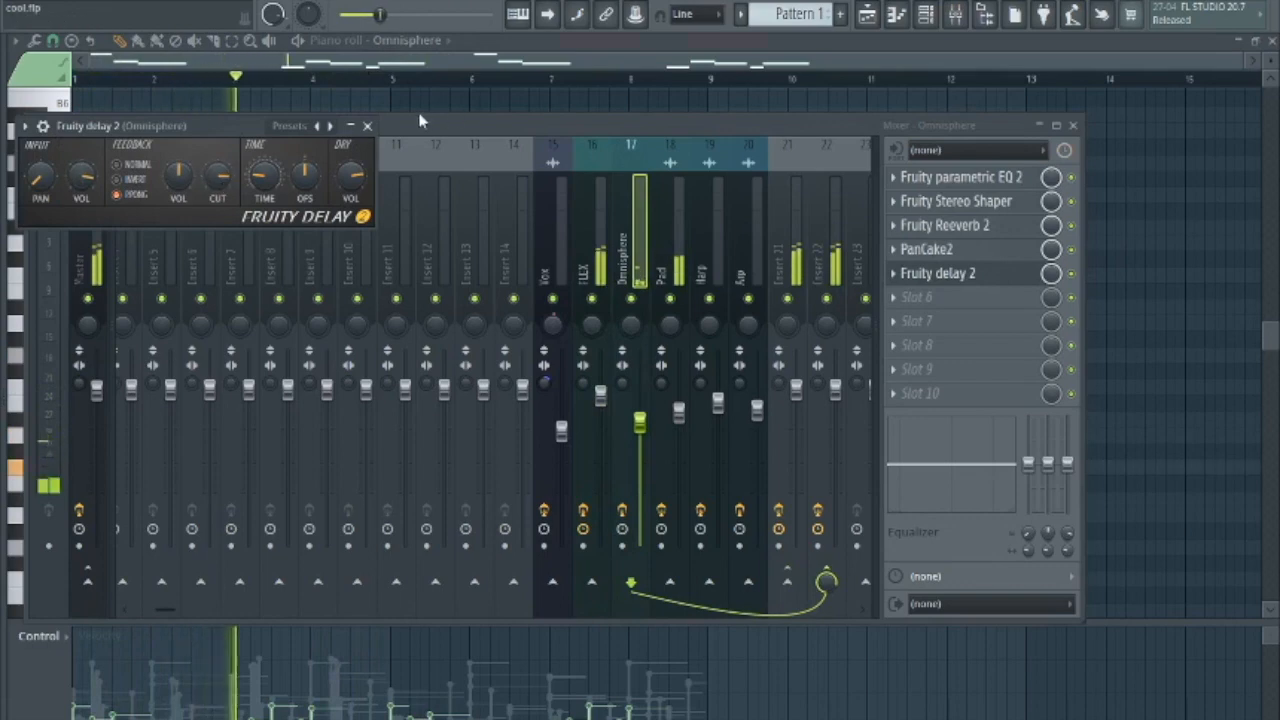
left_click(367, 126)
left_click(905, 57)
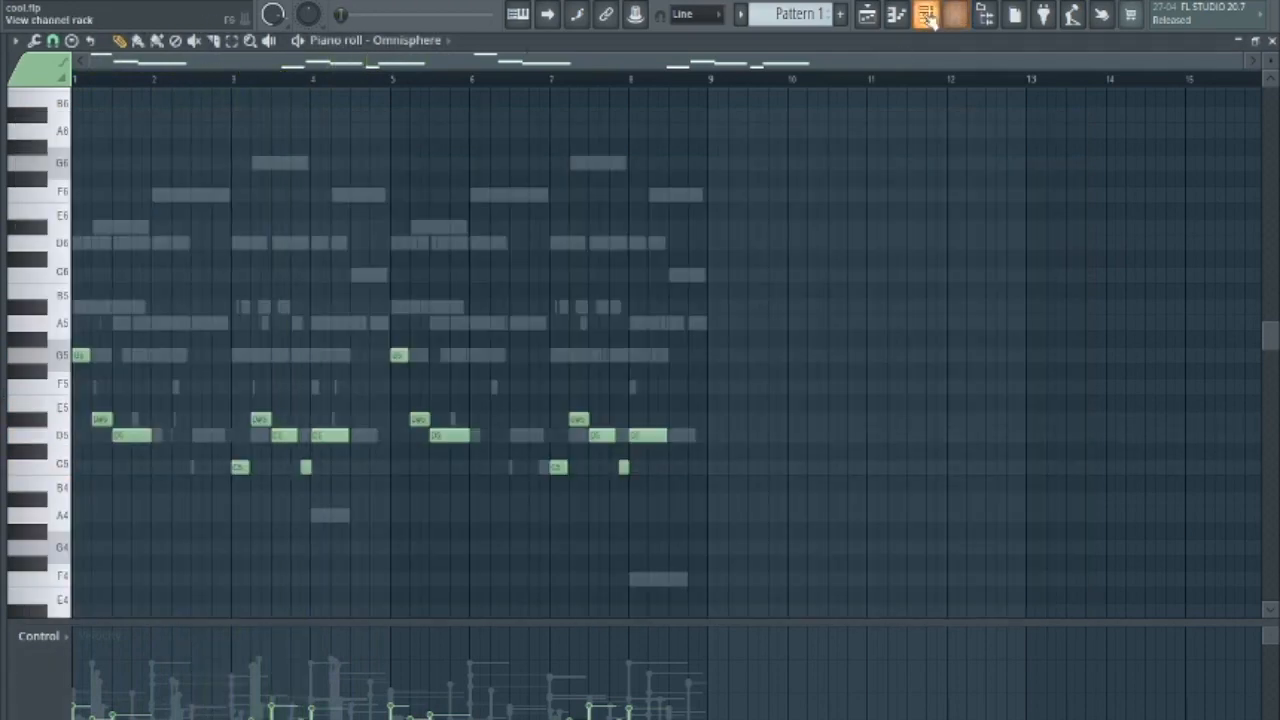
- Return to the playlist by way of the channel rack and play the arrangement with the Vox clip
left_click(925, 14)
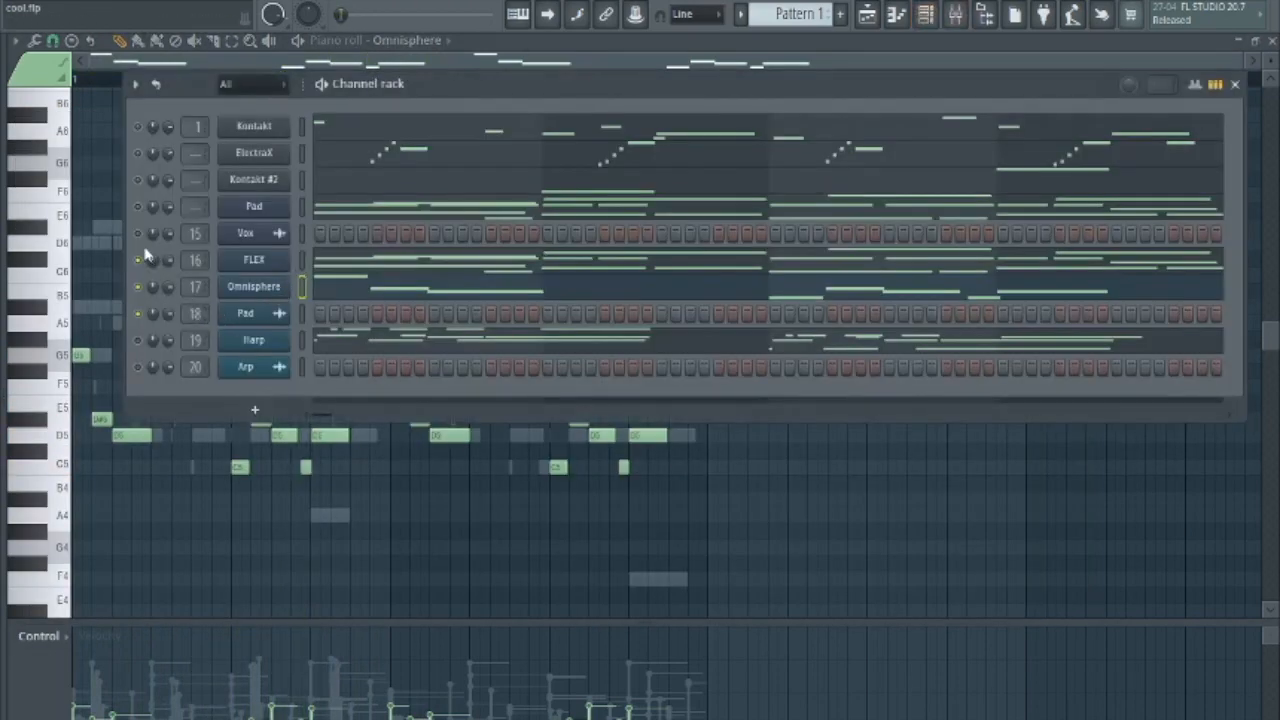
left_click(867, 14)
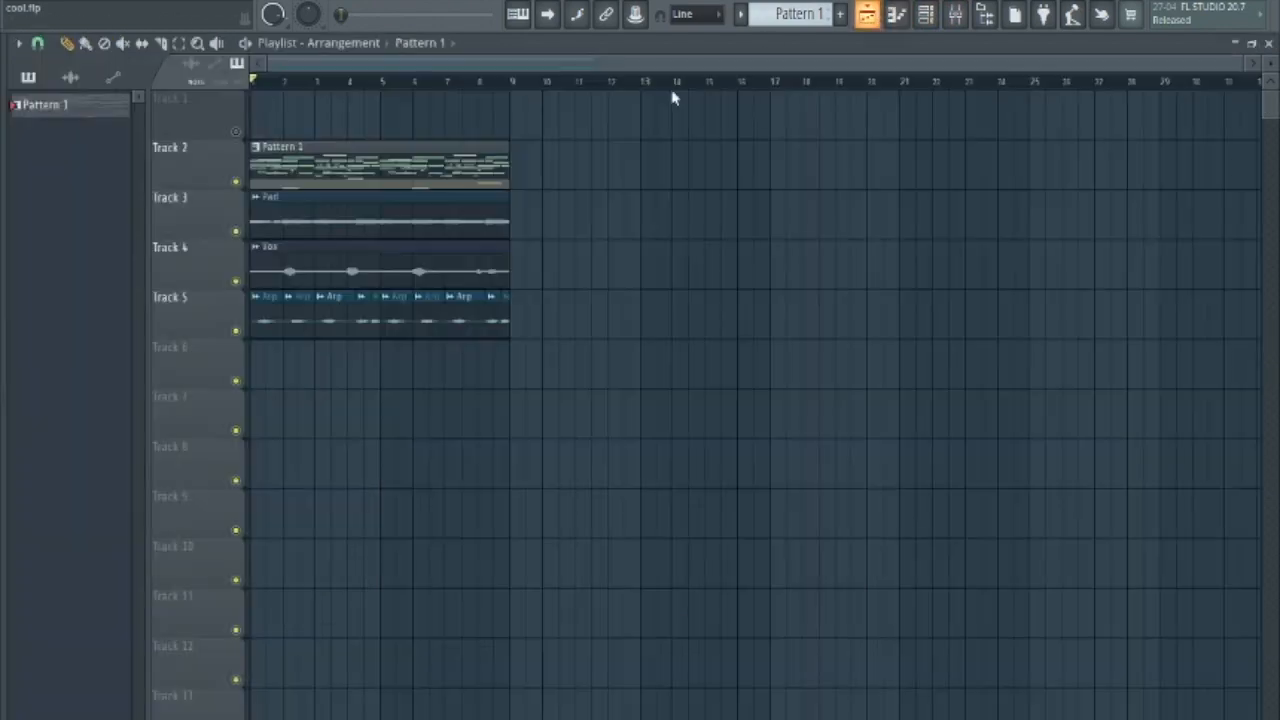
key("space")
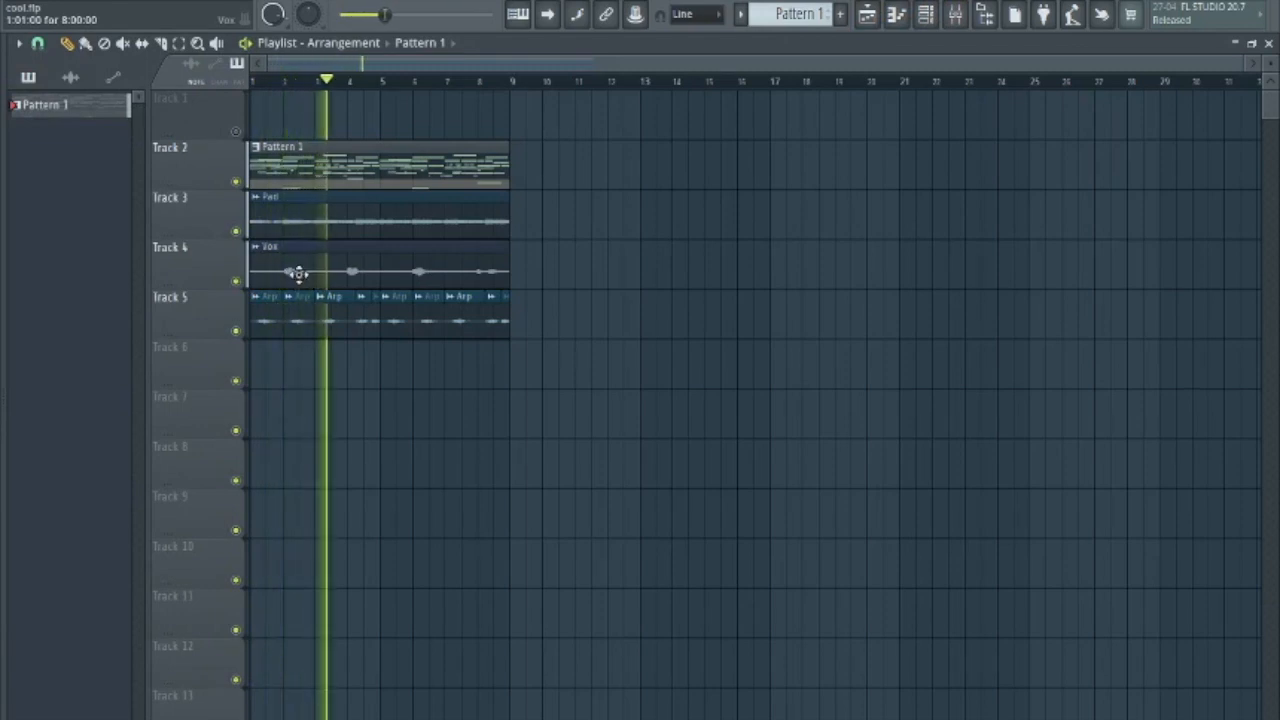
- Inspect the ValhallaSupermassive settings on the Vox mixer track during playback, then close the effect and stop
left_click(926, 14)
left_click(955, 14)
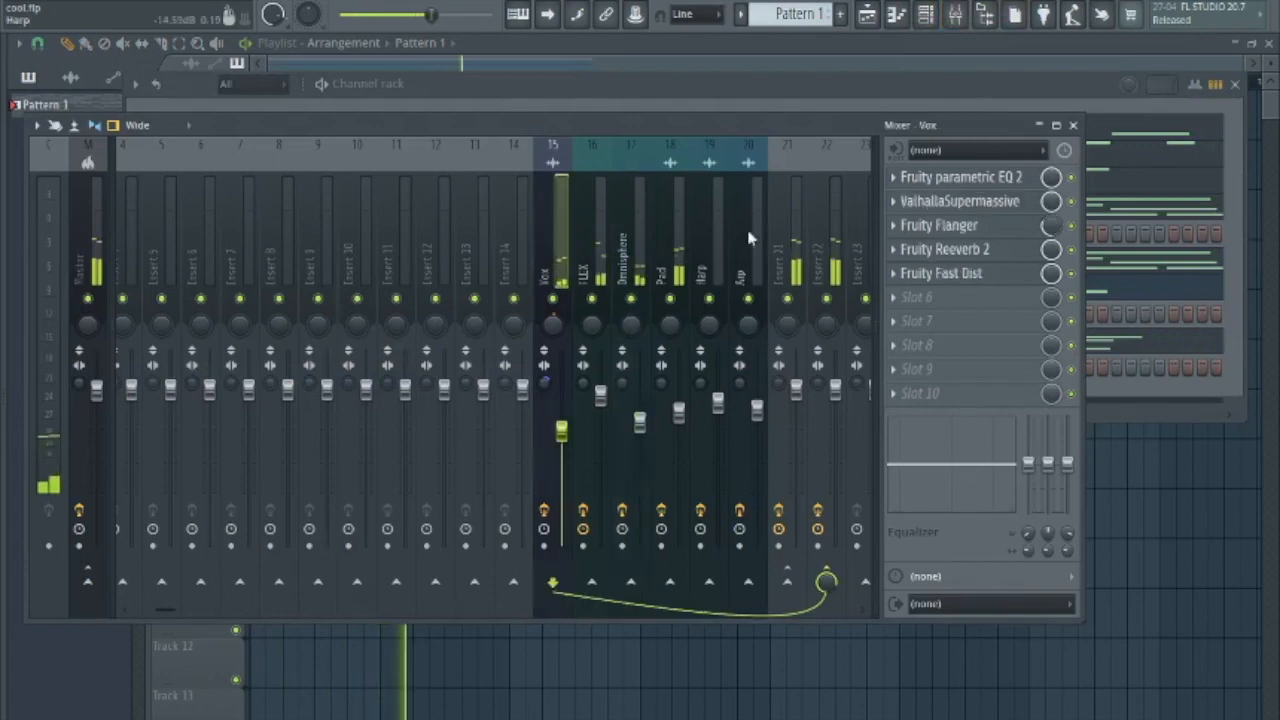
left_click(937, 203)
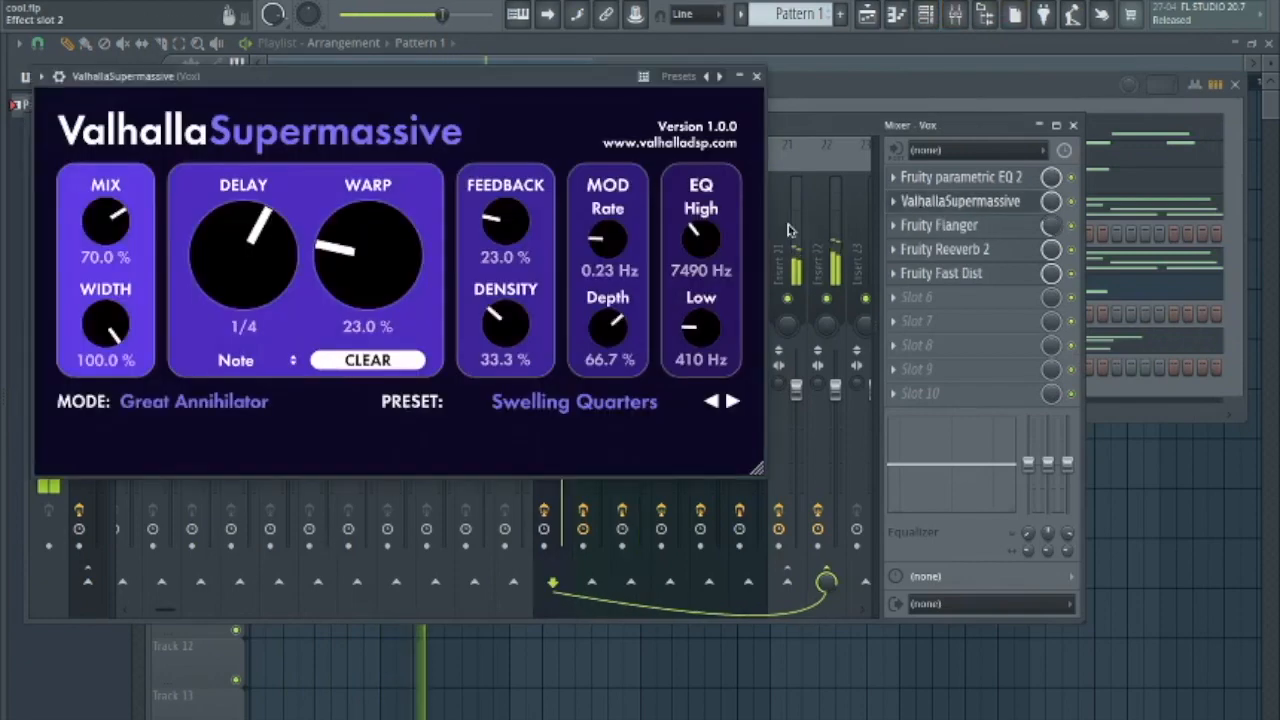
left_click(757, 77)
left_click(776, 66)
key("space")
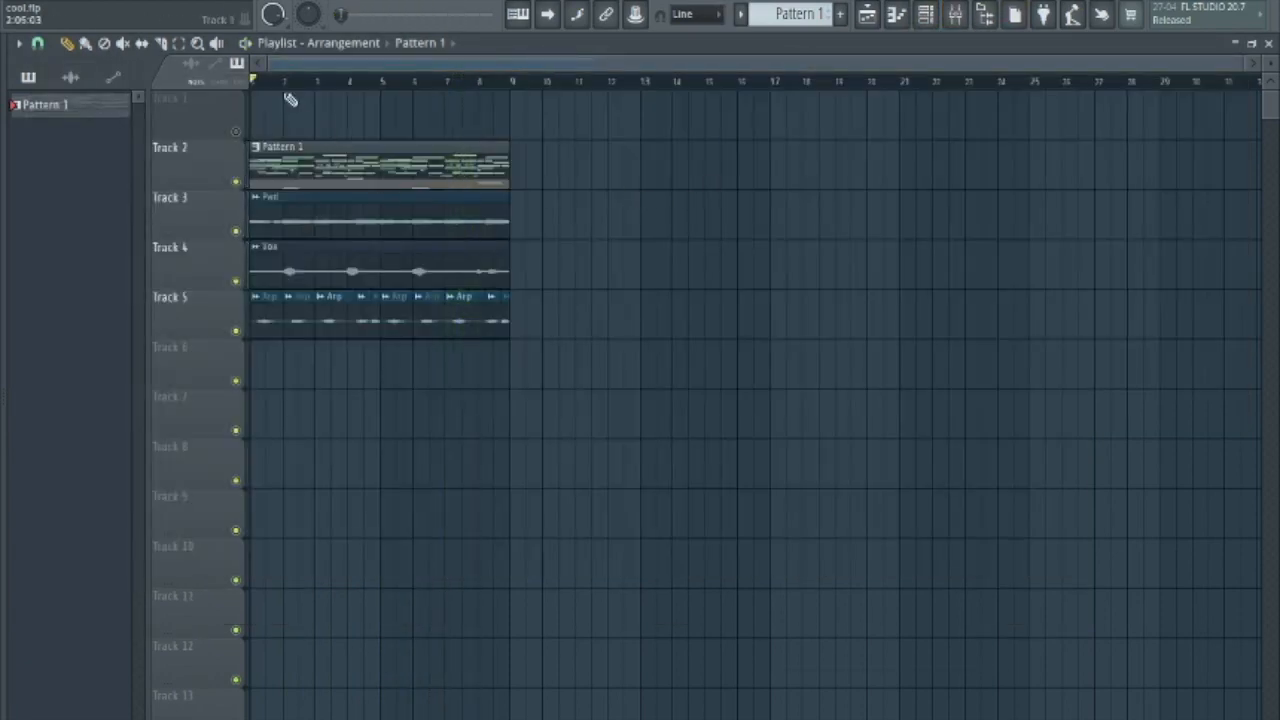
- View the Harp channel's Omnisphere patch, then open its notes in the piano roll and play them back
left_click(926, 14)
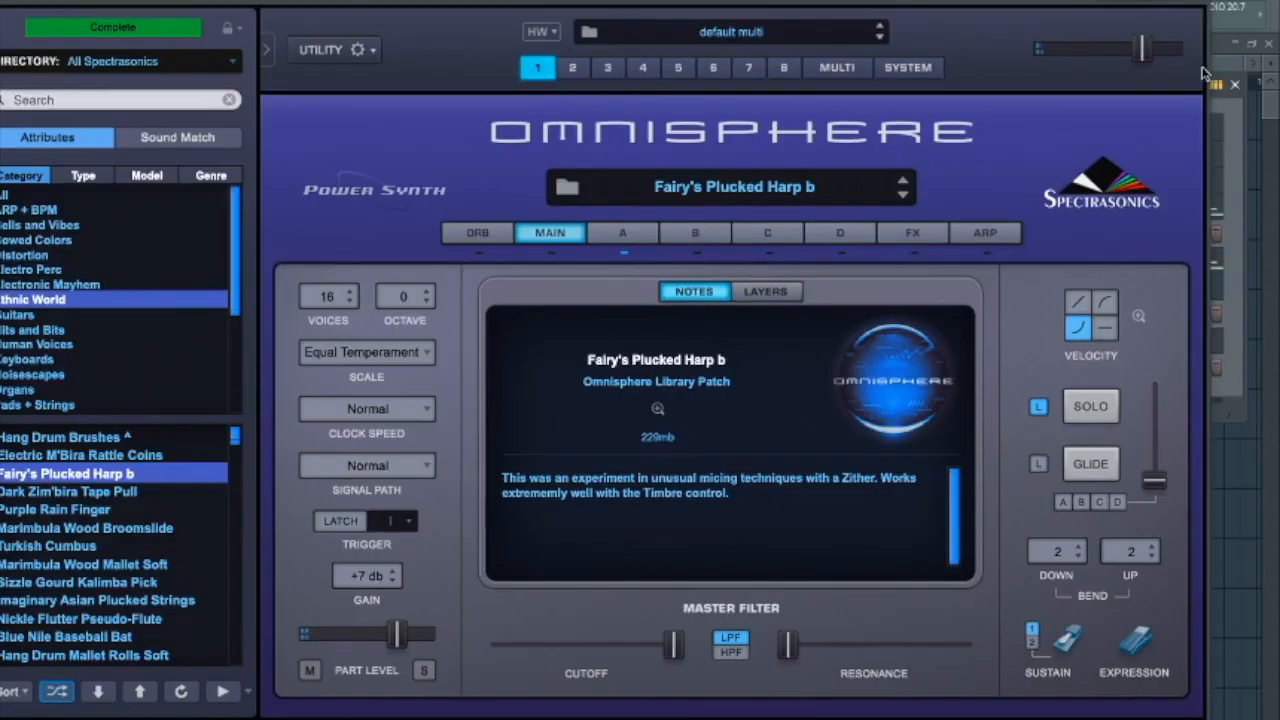
left_click(1193, 10)
left_click(416, 343)
key("space")
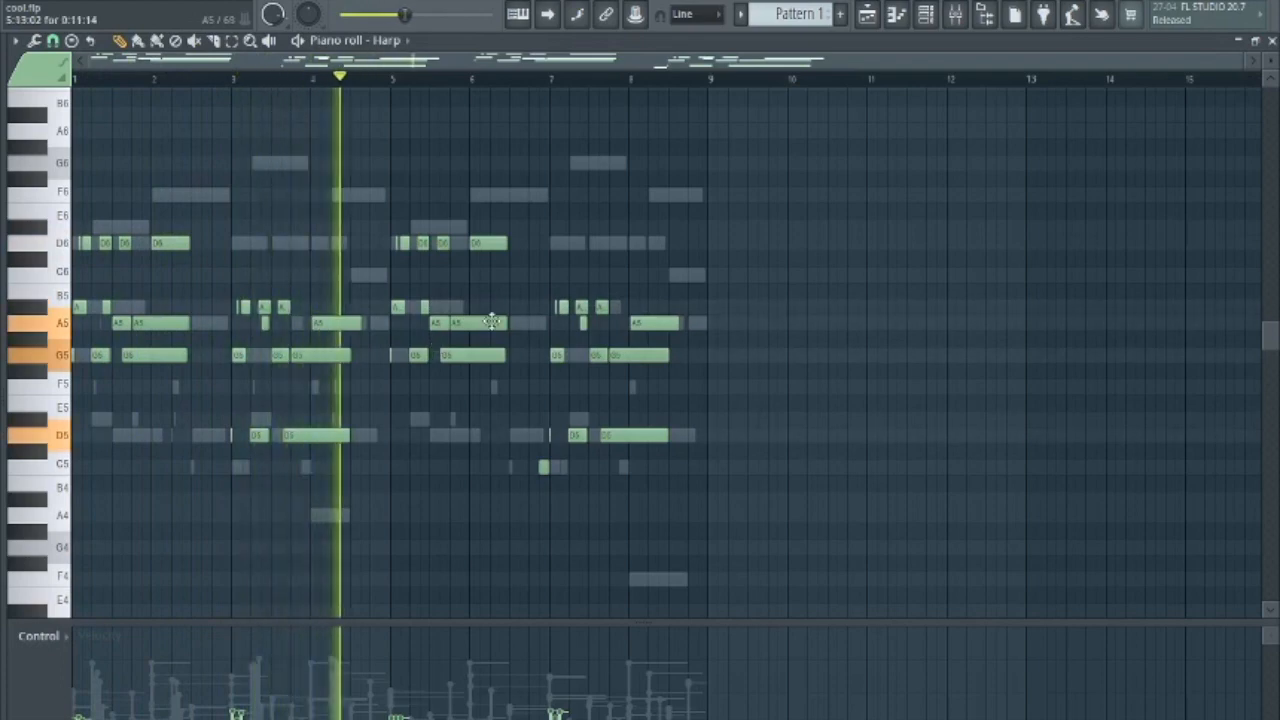
key("space")
- Open the ElectraX channel's notes in the piano roll from the channel rack
left_click(927, 17)
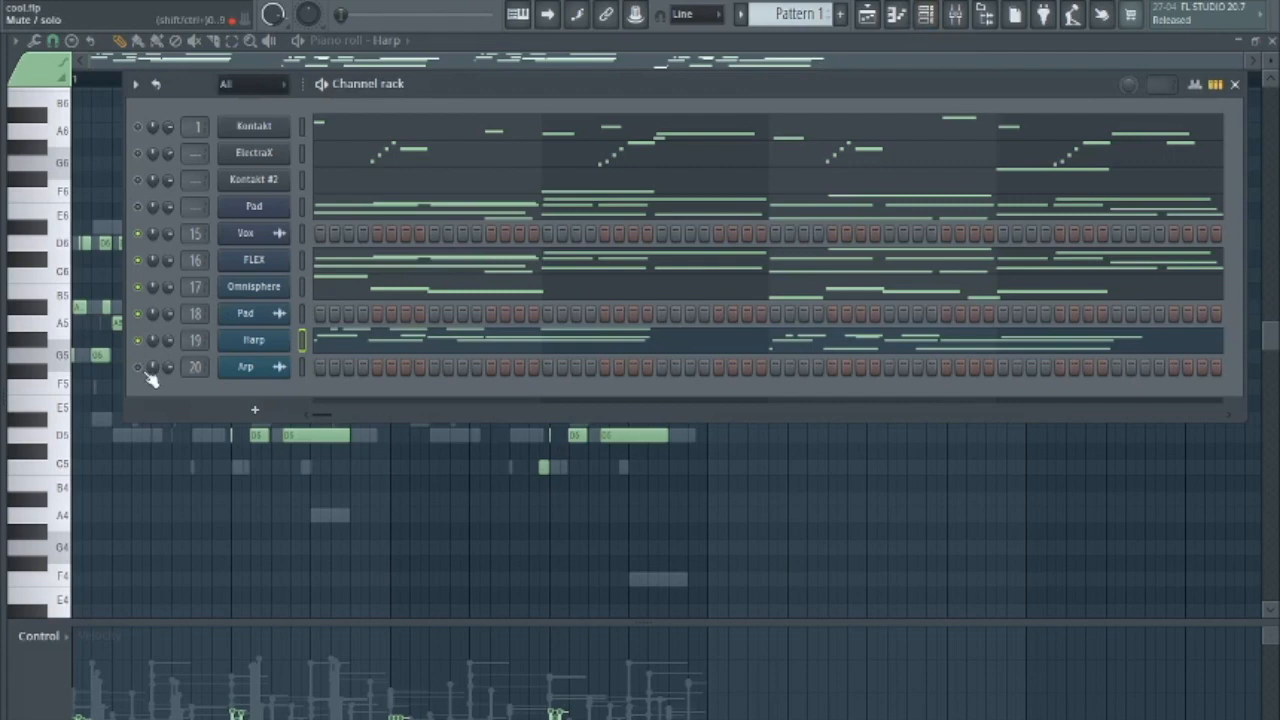
left_click(342, 158)
scroll(345, 293, "up", 1)
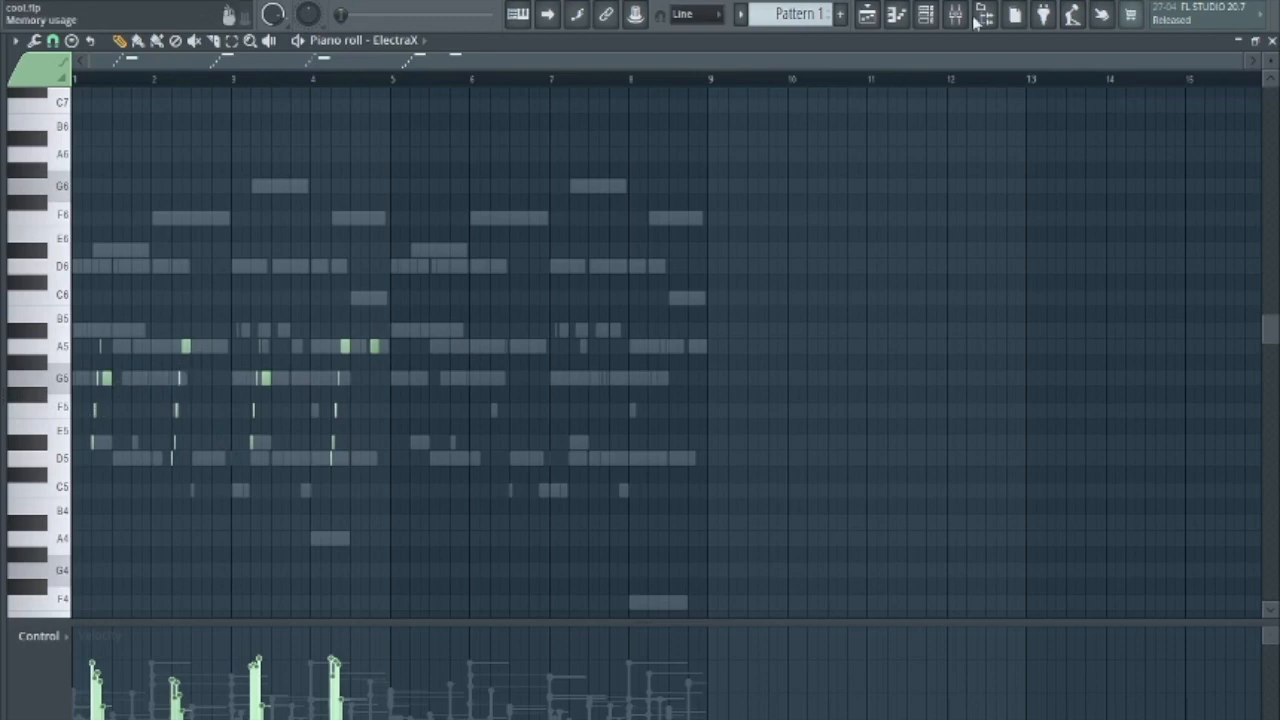
- Solo playlist track 5 with the Arp clips and play it back
left_click(866, 24)
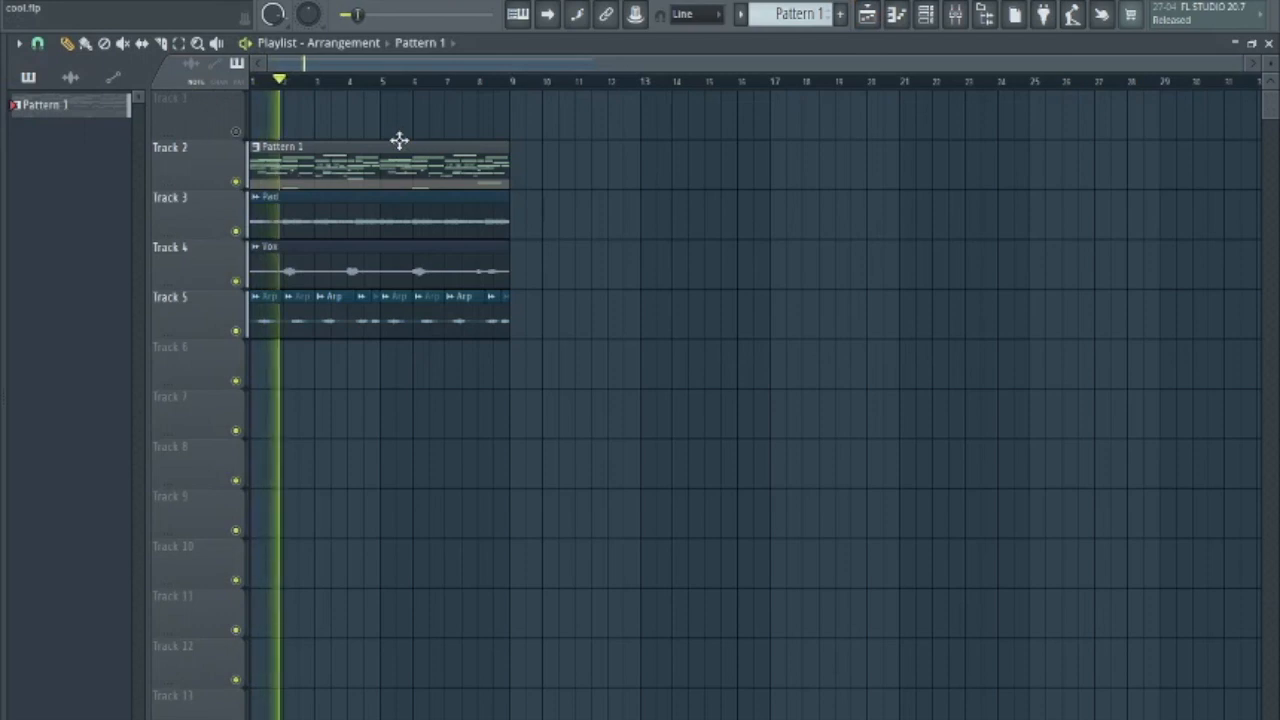
key("space")
right_click(236, 330)
key("space")
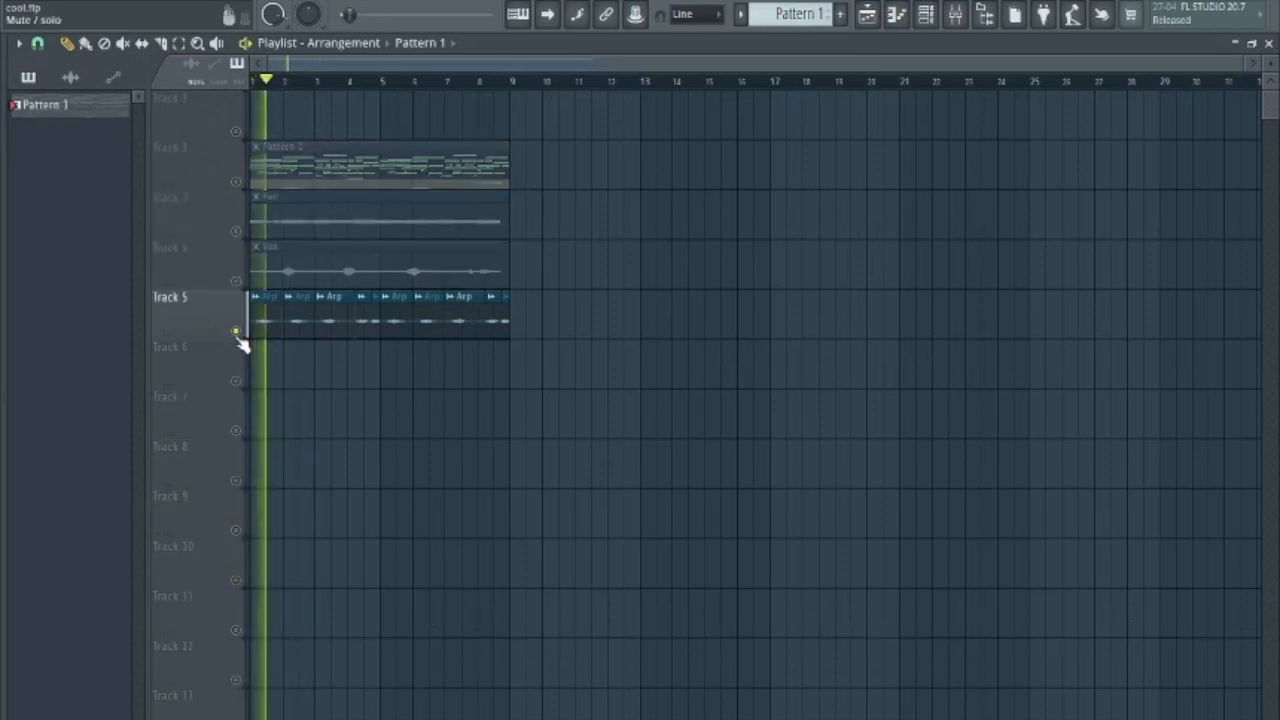
- Stop playback and take playlist track 5 out of solo
key("space")
right_click(238, 336)
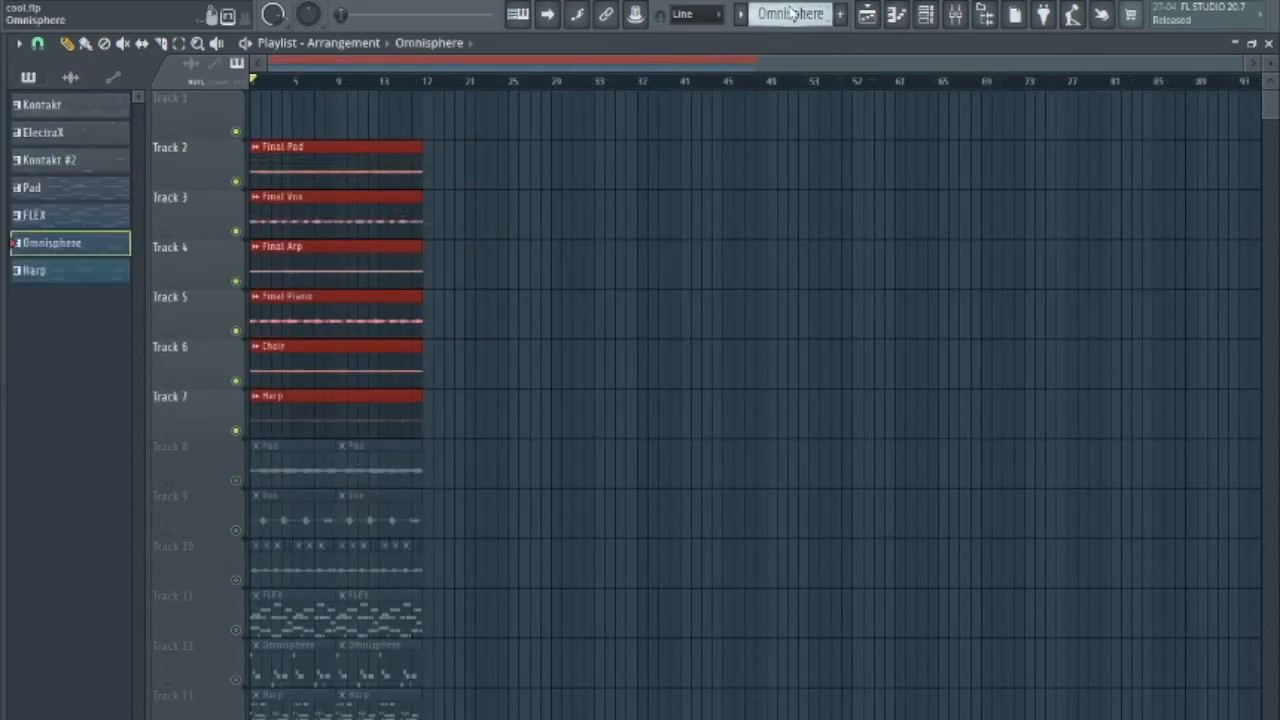
- Select the empty Pattern 8 and place two successive clips of it on playlist track 1
scroll(800, 14, "down", 2)
left_click(300, 99)
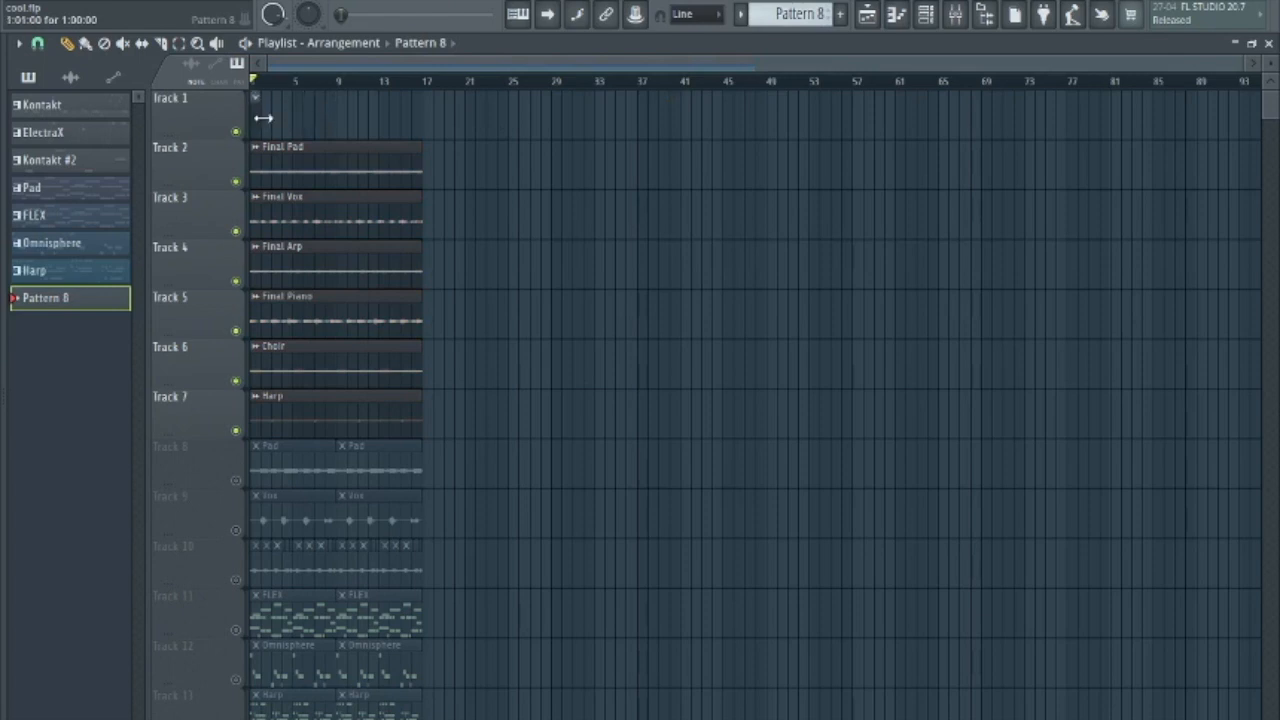
left_click_drag(262, 121, 383, 125)
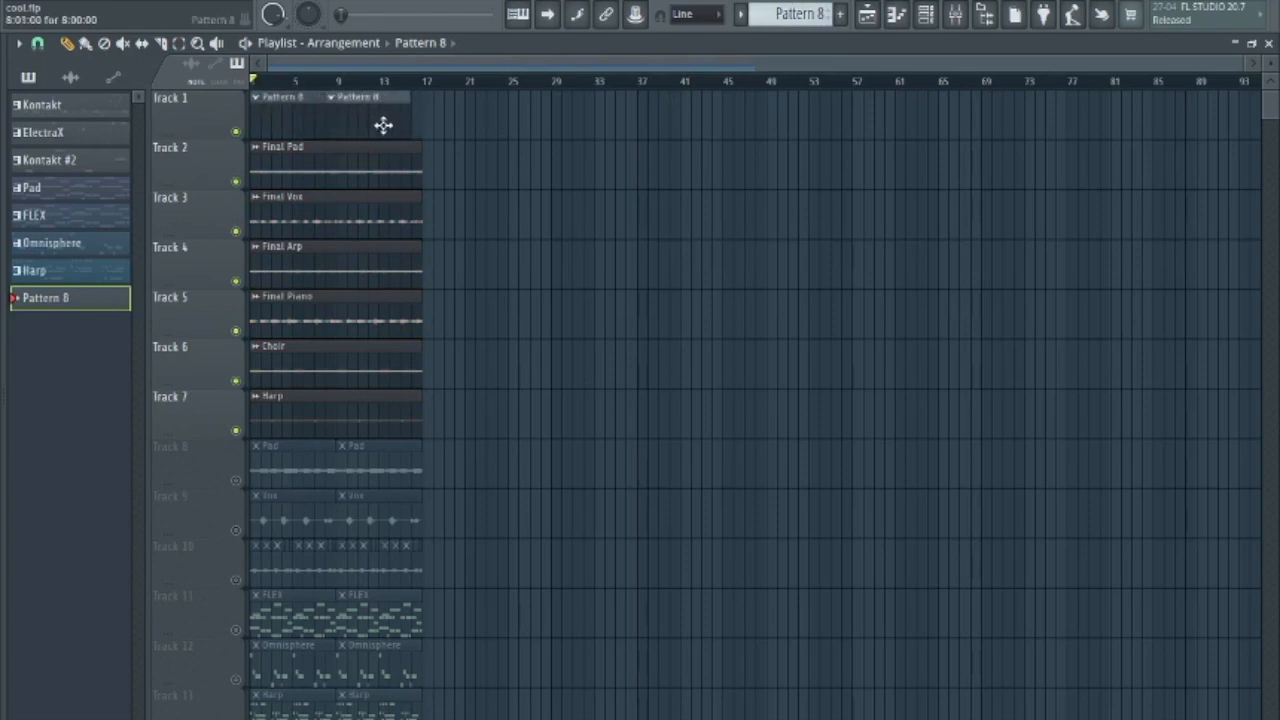
- Copy the FLEX channel's notes from the FLEX pattern
left_click(934, 17)
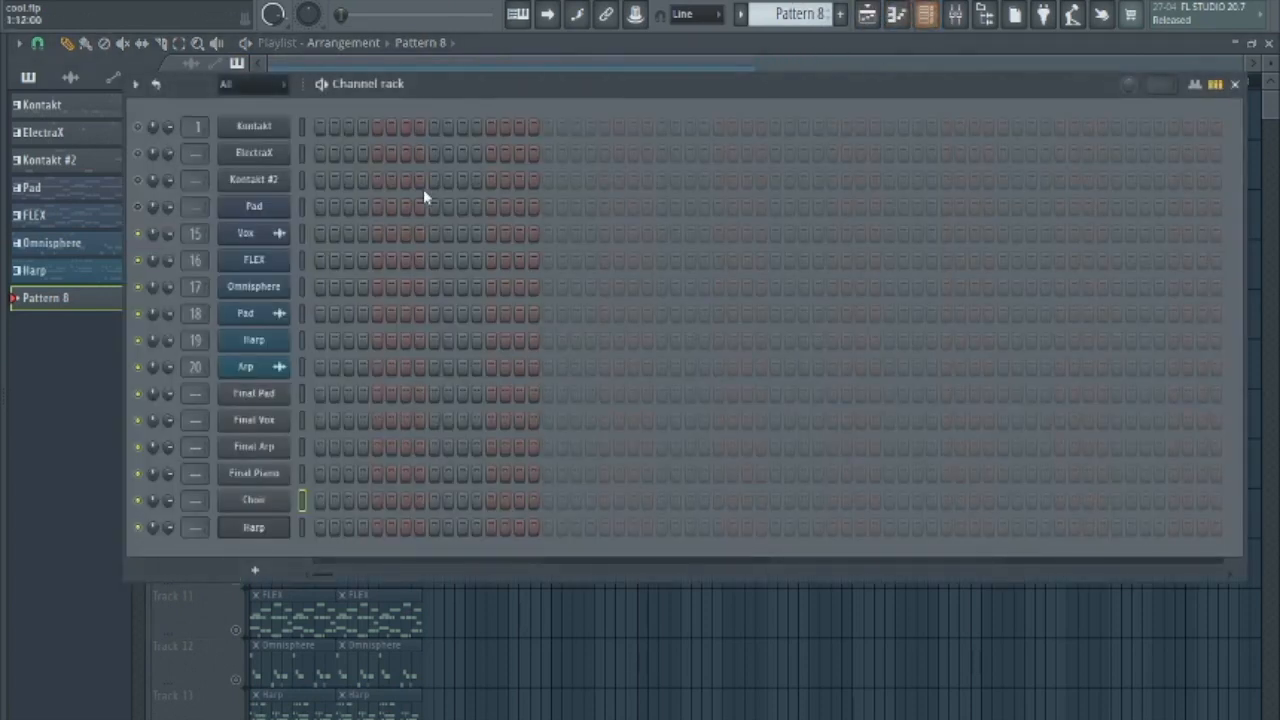
left_click_drag(796, 14, 796, 34)
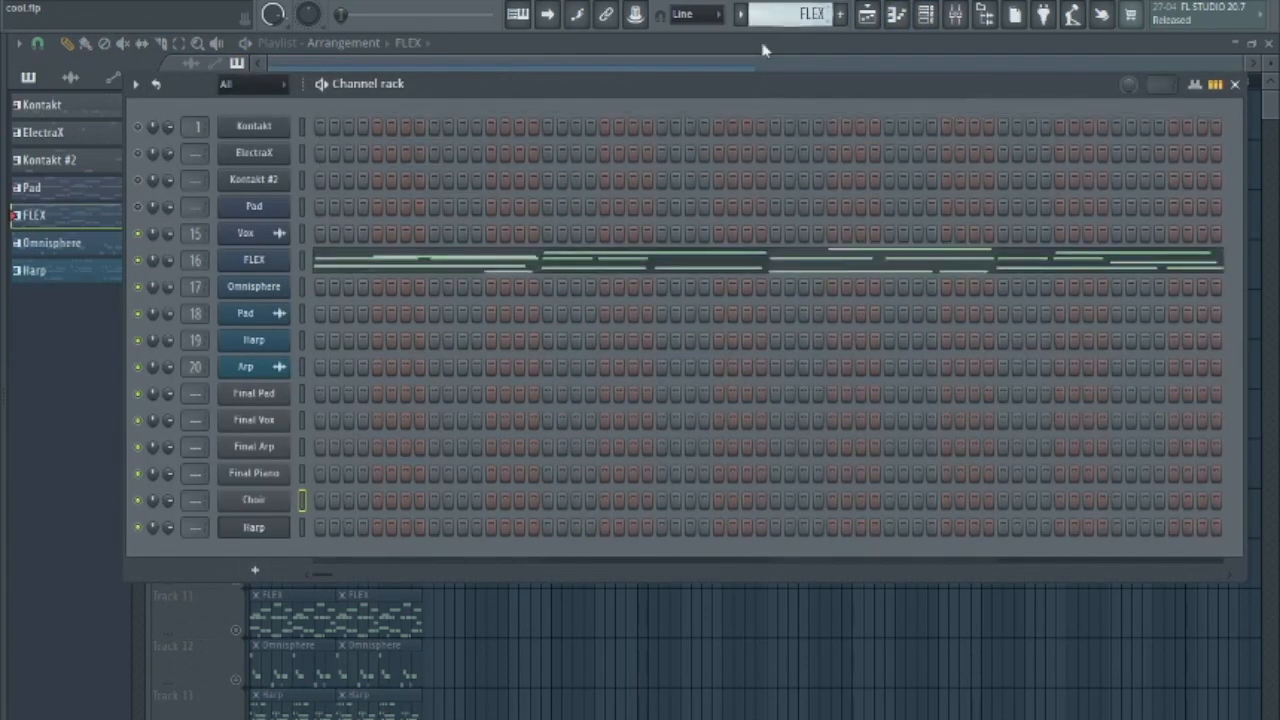
right_click(220, 252)
left_click(480, 280)
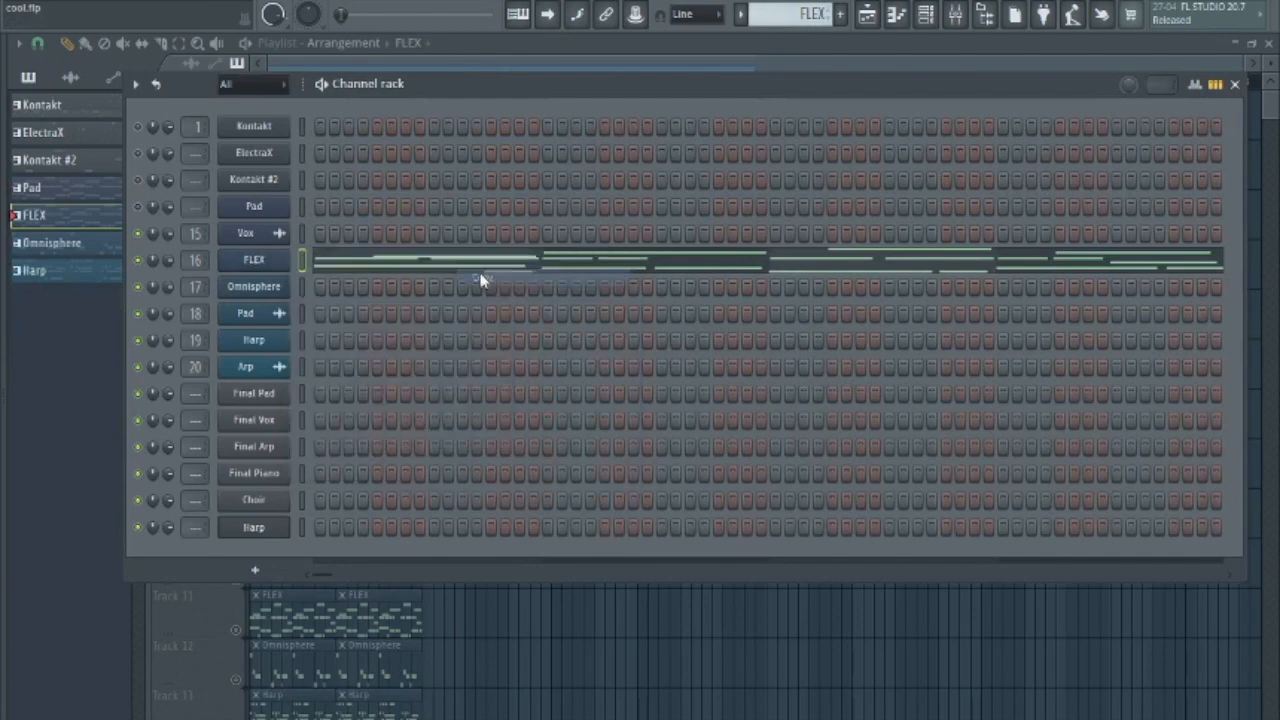
- Paste the copied melody into the ElectraX channel of Pattern 8 and open it in the piano roll
mouse_move(795, 14)
left_mouse_down()
mouse_move(795, 3)
mouse_move(800, 14)
left_mouse_up()
left_click(872, 20)
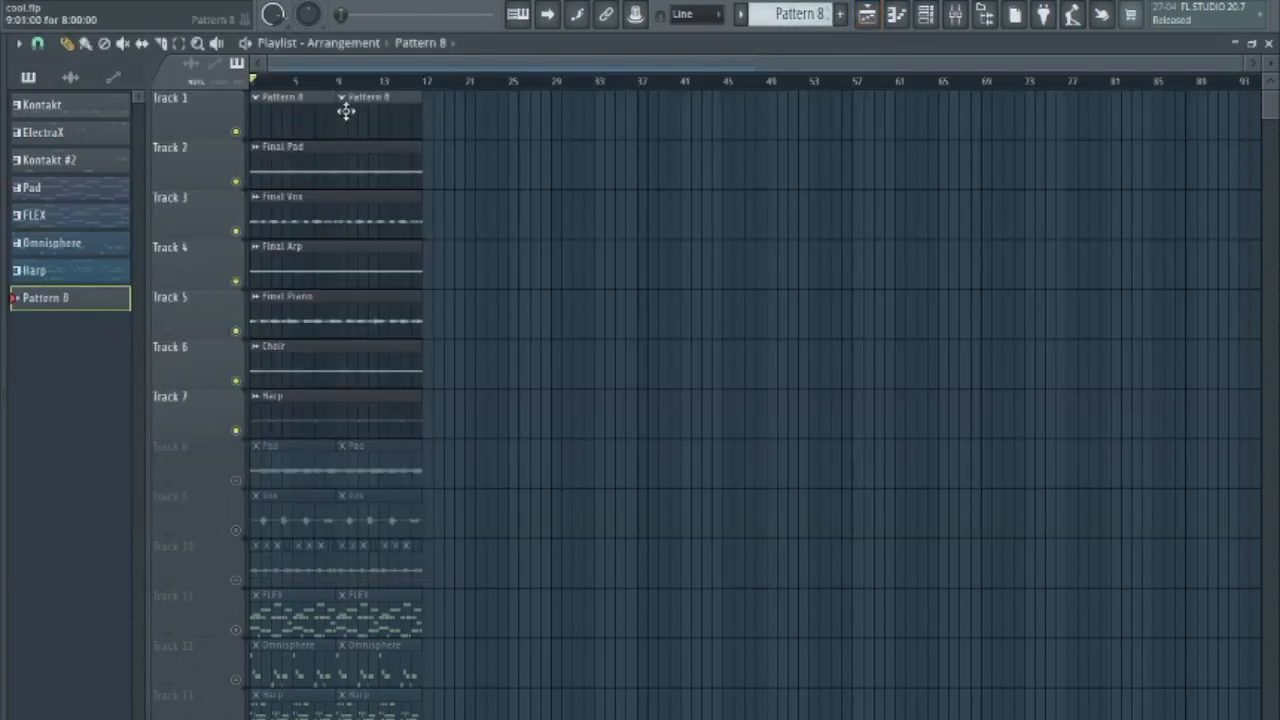
left_click(926, 14)
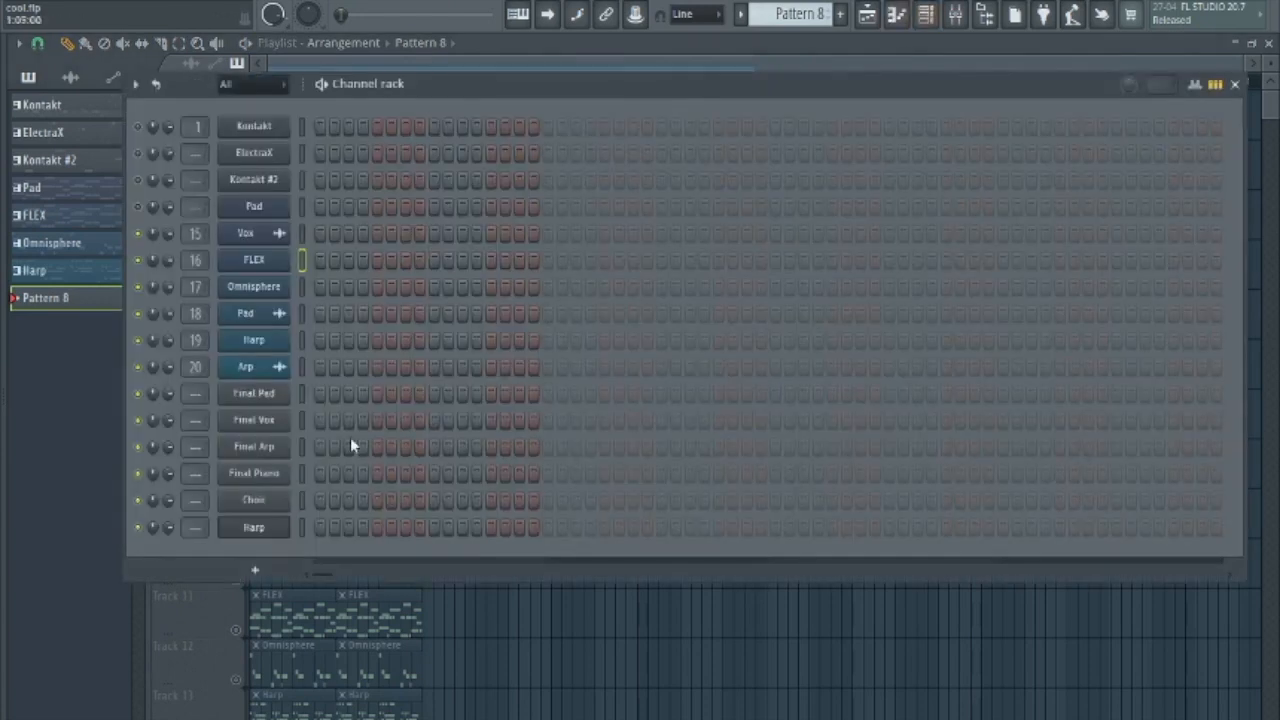
right_click(270, 160)
left_click(490, 188)
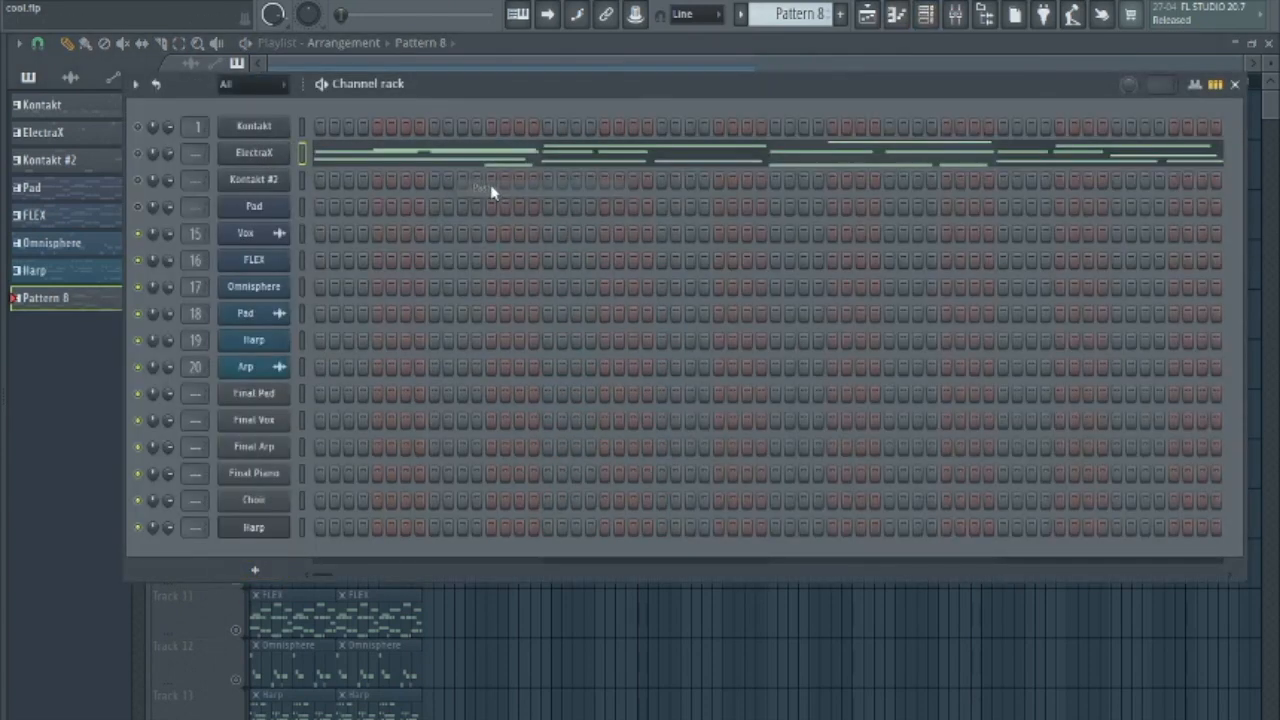
left_click(397, 160)
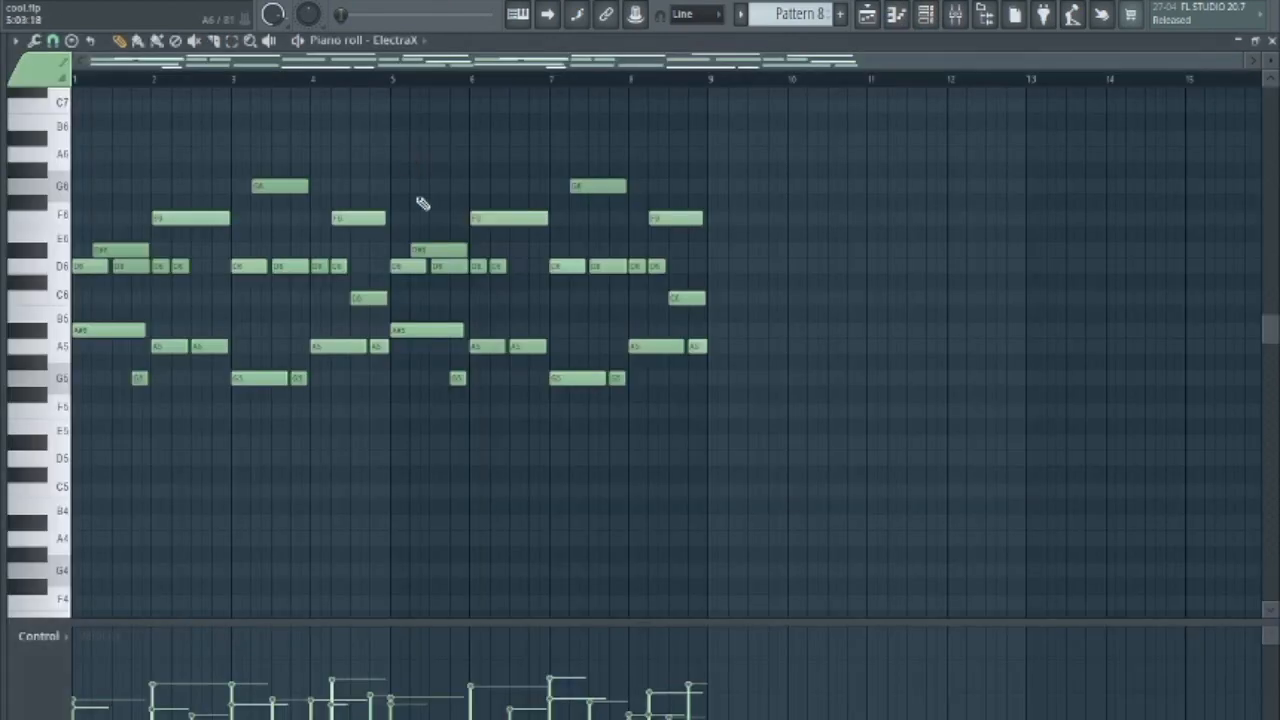
- Check the melody's ghost notes in the empty piano roll of the last Harp channel, then return to the channel rack
left_click(926, 14)
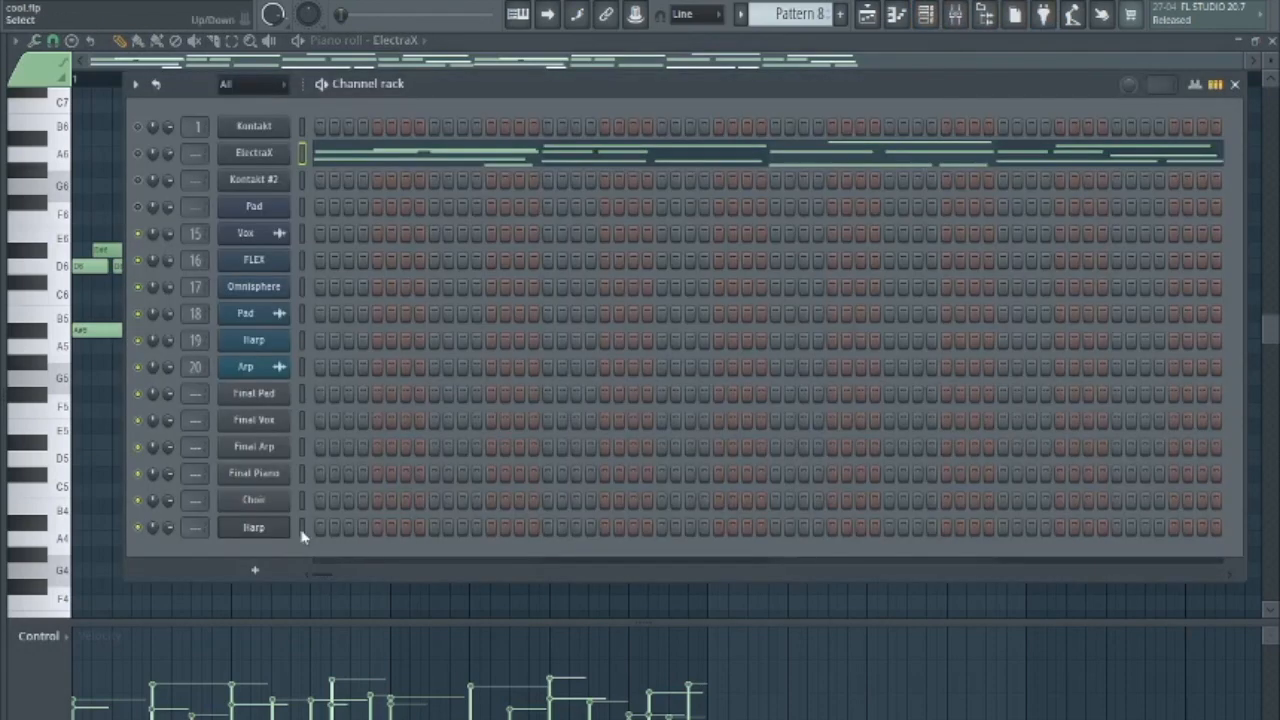
left_click(899, 15)
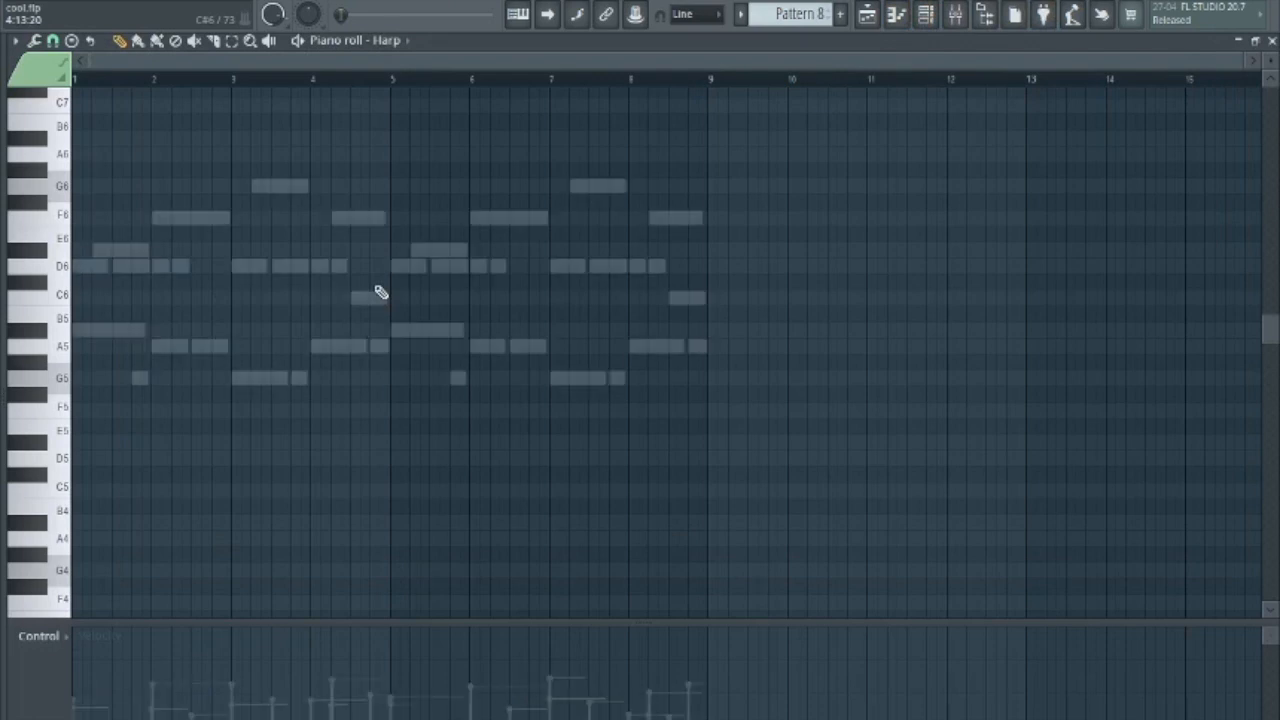
left_click(925, 15)
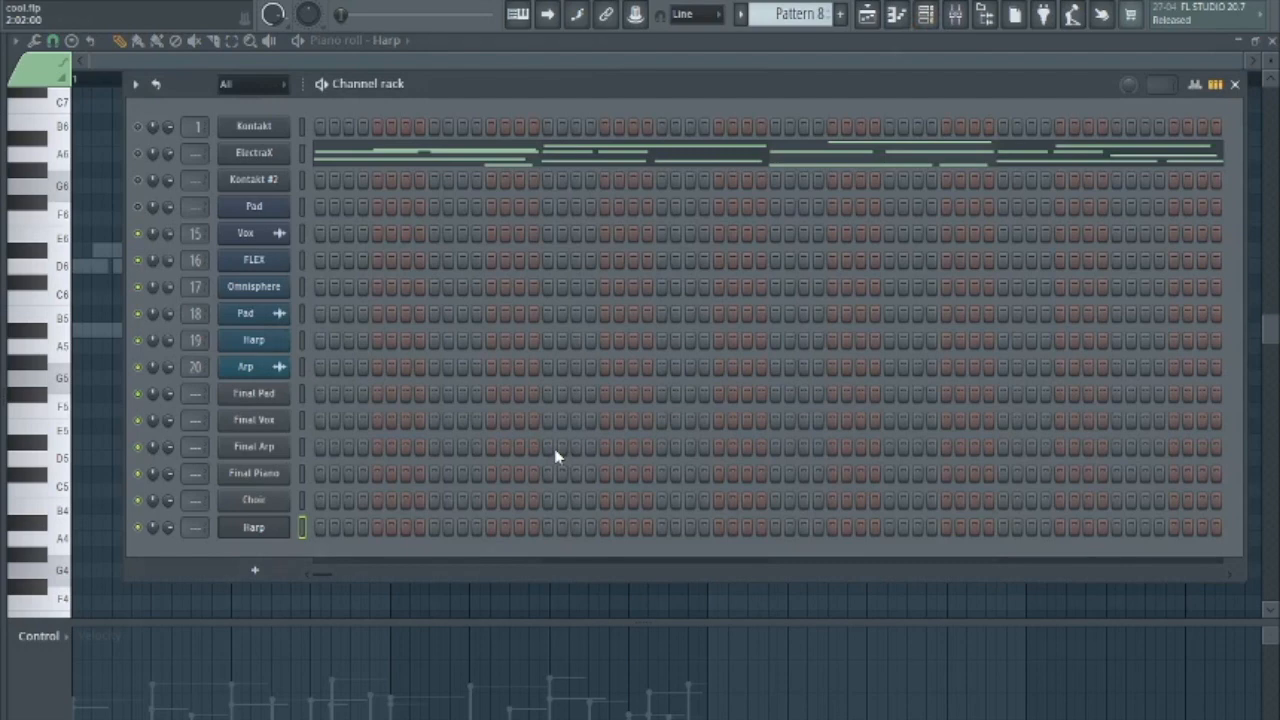
- Fill the closed hi-hat channel every 4 steps, preview the pattern, and open the hi-hat notes in the piano roll
right_click(259, 638)
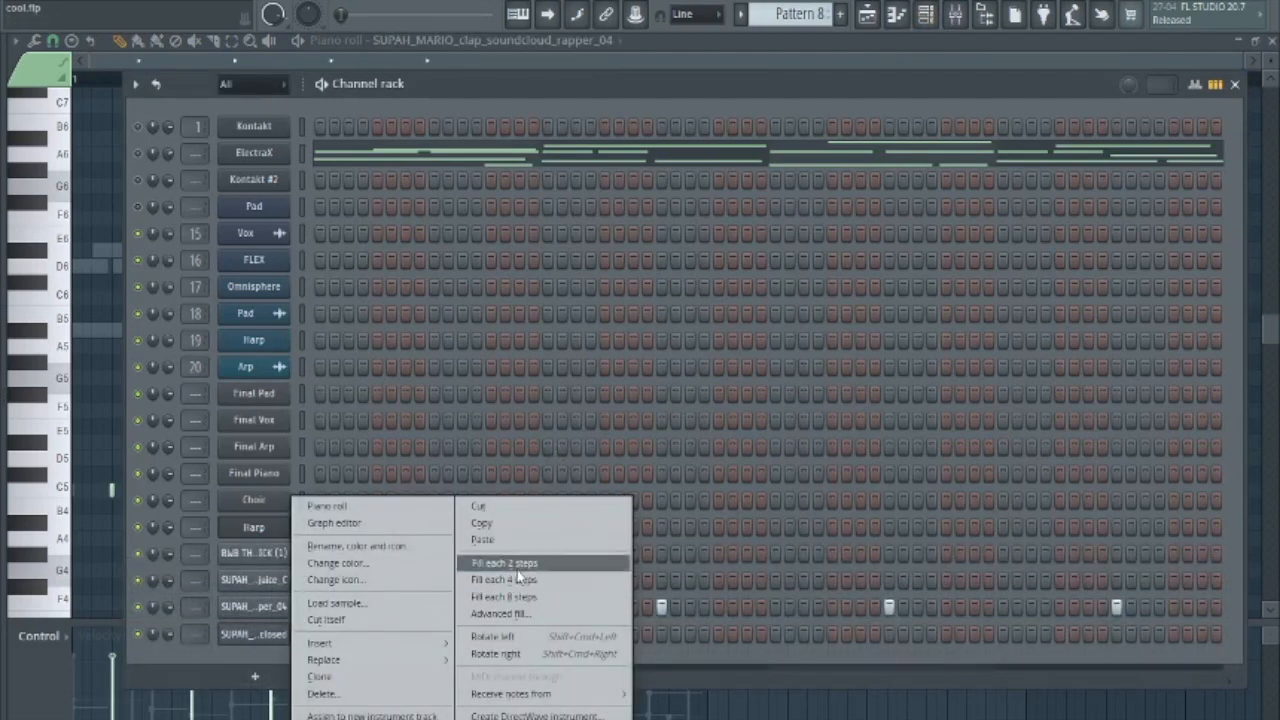
left_click(513, 580)
key("space")
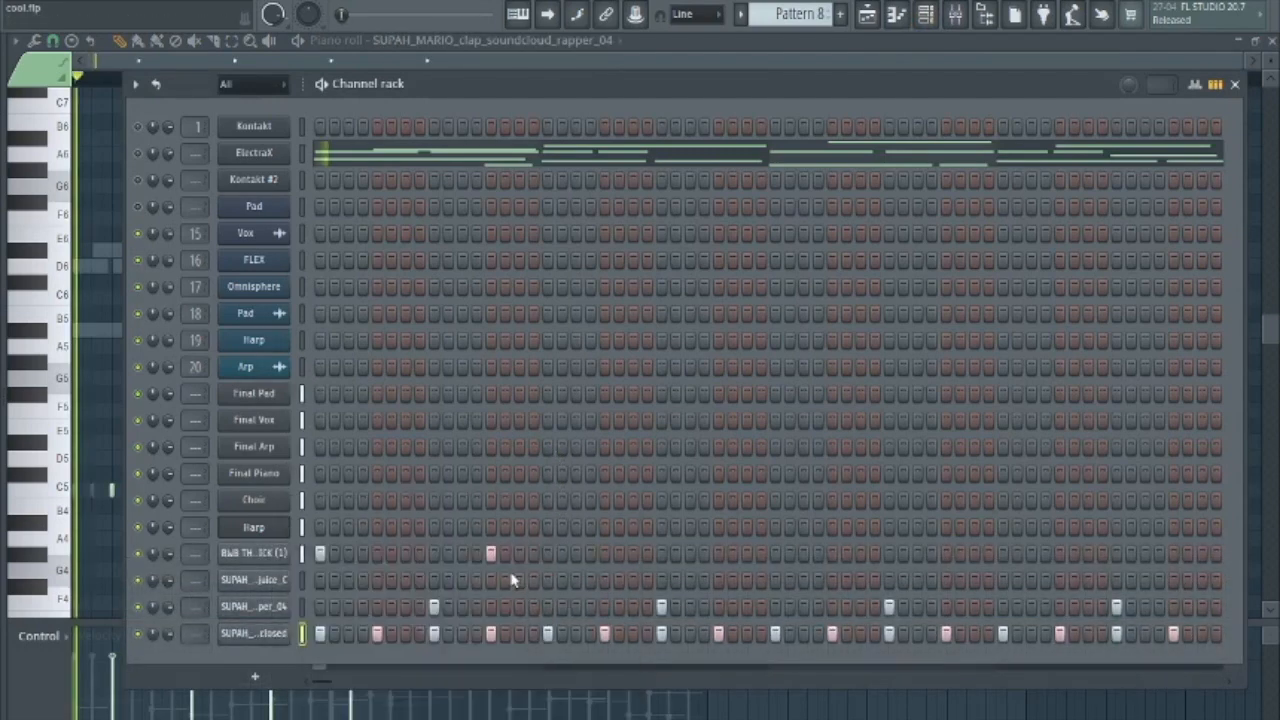
left_click(905, 16)
key("space")
left_click_drag(1240, 66, 410, 120)
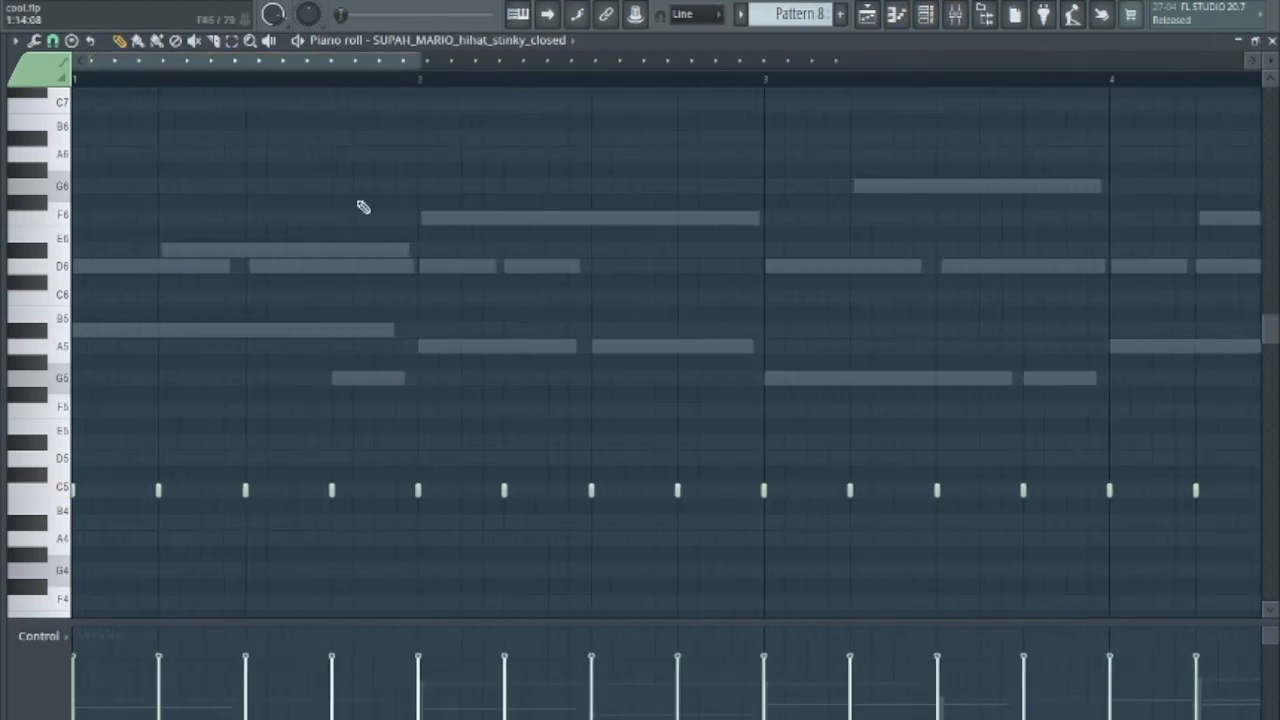
- Add an A4 hi-hat hit and two successive fast rolls, on D#5 and G4, in bar 1
left_click(157, 493)
left_click(114, 539)
left_click_drag(104, 537, 182, 543)
key("space")
key("space")
left_click_drag(153, 456, 155, 432)
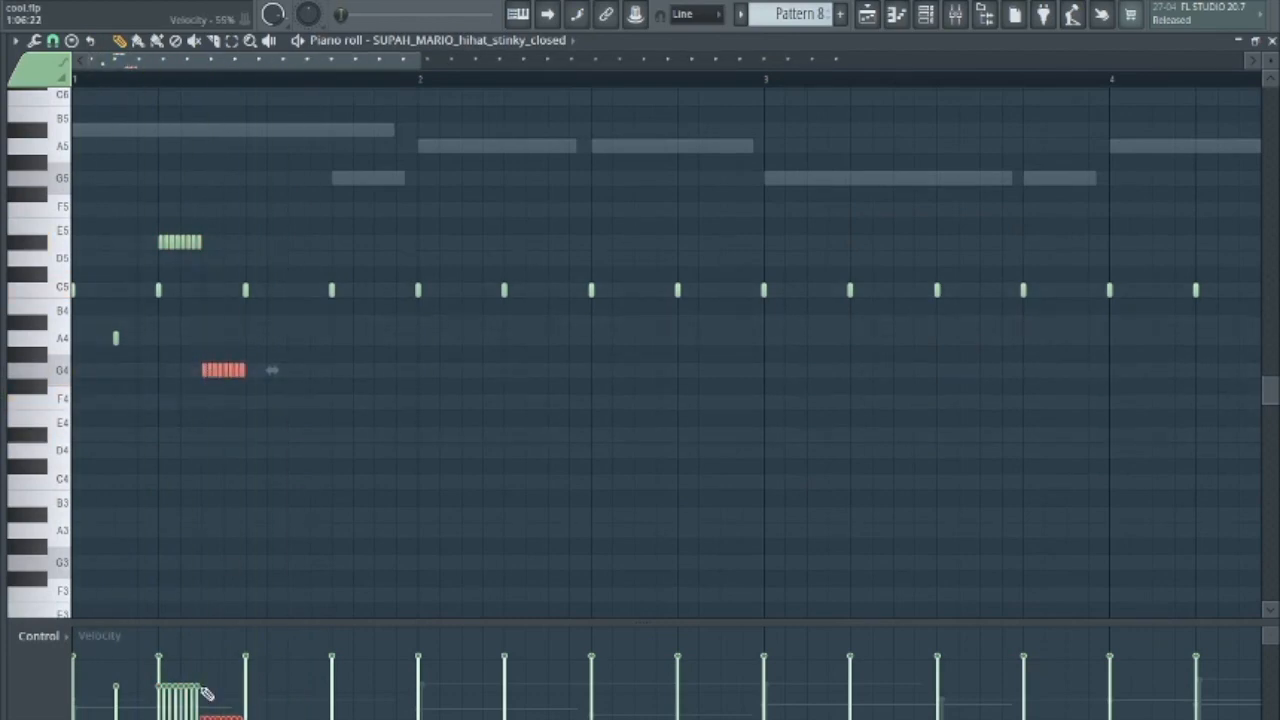
- Shape the roll velocities in bar 1, rising across the D#5 roll and falling across the G4 roll
key("space")
mouse_move(202, 718)
left_mouse_down()
mouse_move(243, 692)
mouse_move(243, 718)
left_mouse_up()
left_click_drag(150, 228, 208, 256)
left_click_drag(159, 709, 201, 694)
key("space")
- Add extra C5 hi-hat hits in the second half of bar 1 and a four-note C4 roll on its fourth beat
left_click(289, 291)
left_click(268, 293)
scroll(269, 297, "down", 2)
left_click(234, 325)
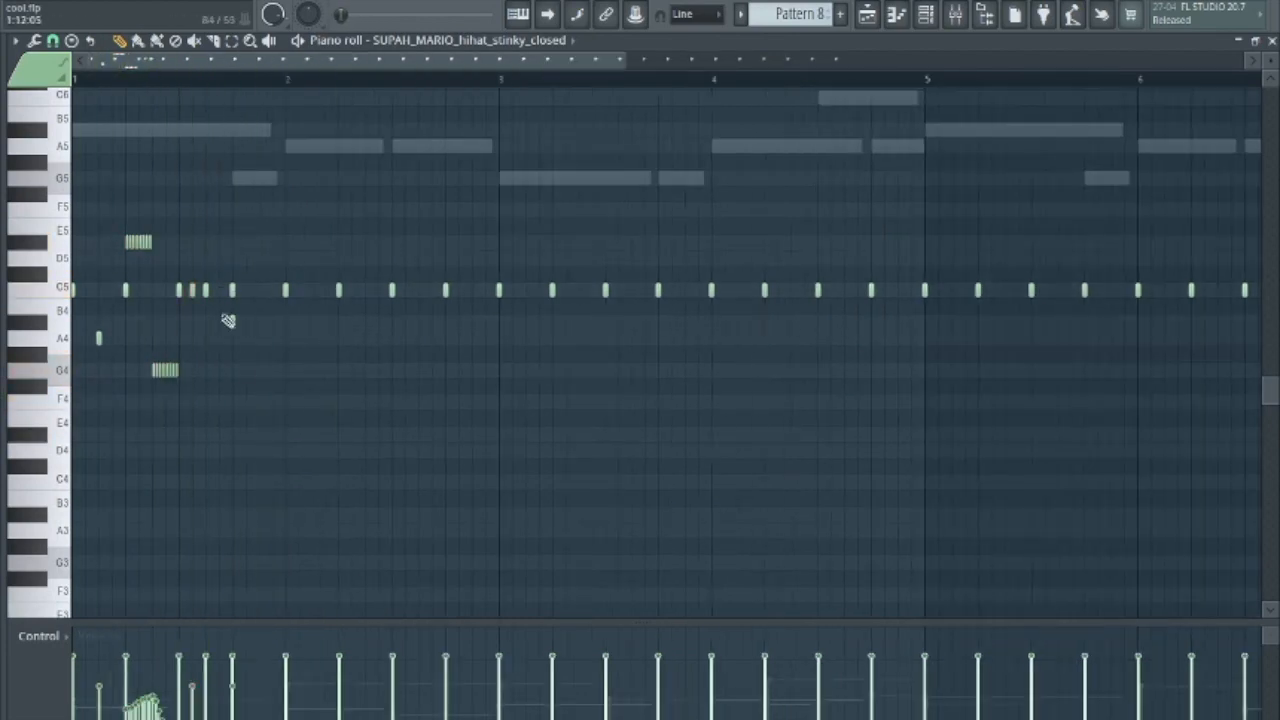
scroll(235, 326, "up", 1)
left_click(285, 486)
left_click(317, 291)
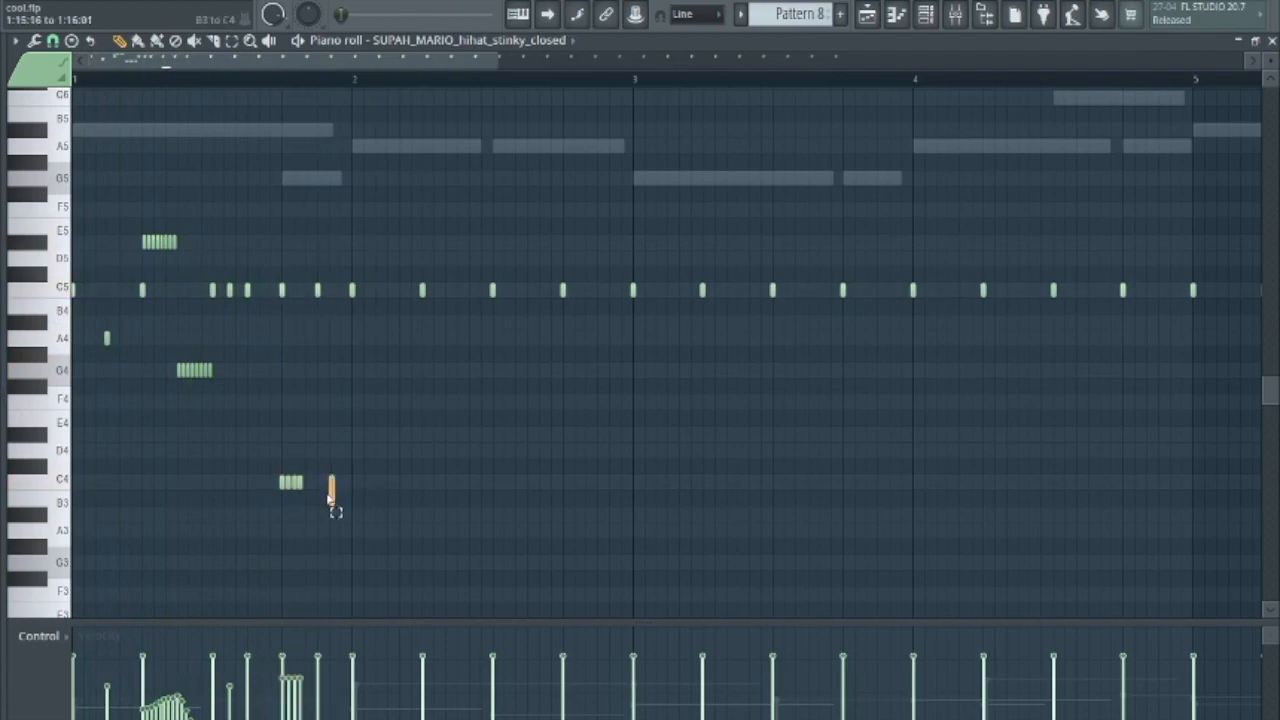
- Lower the velocity of single C5 hi-hat hits in bar 2 and play the hi-hat pattern back
scroll(354, 411, "down", 1)
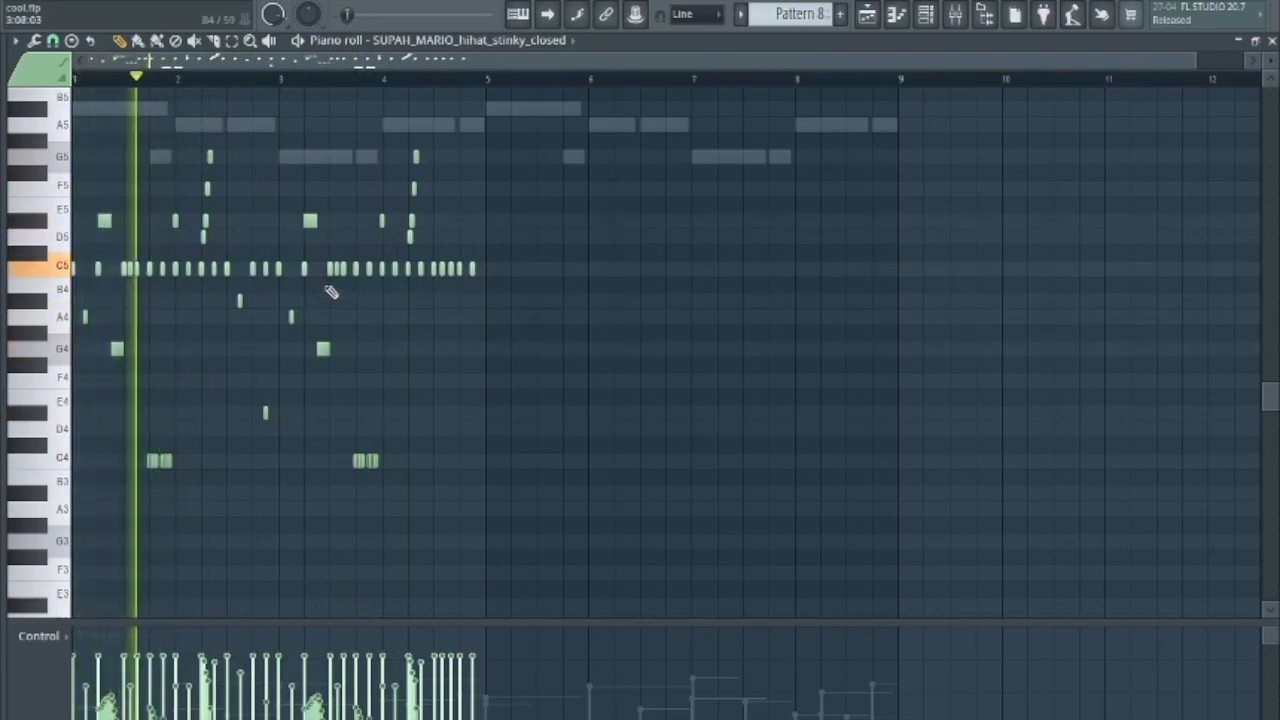
key("space")
left_click(188, 272, "ctrl")
left_click_drag(1205, 65, 504, 62)
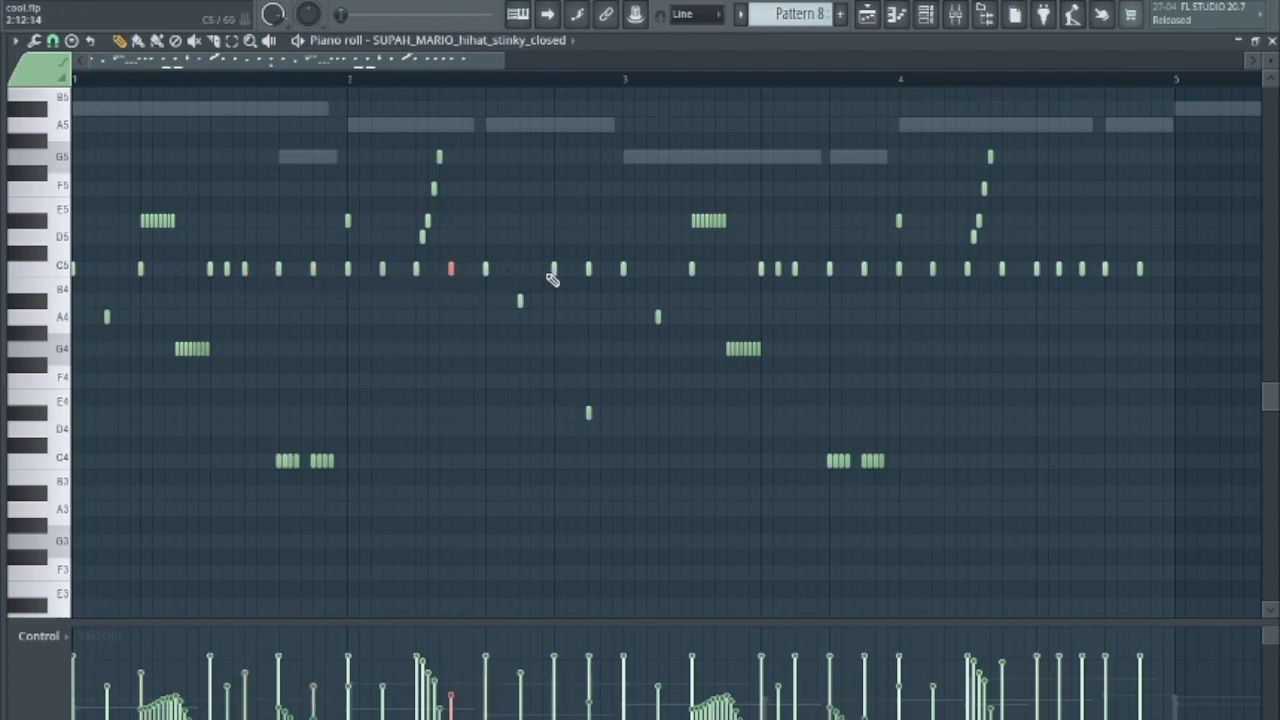
left_click_drag(588, 275, 603, 268)
scroll(603, 266, "down", 3)
key("space")
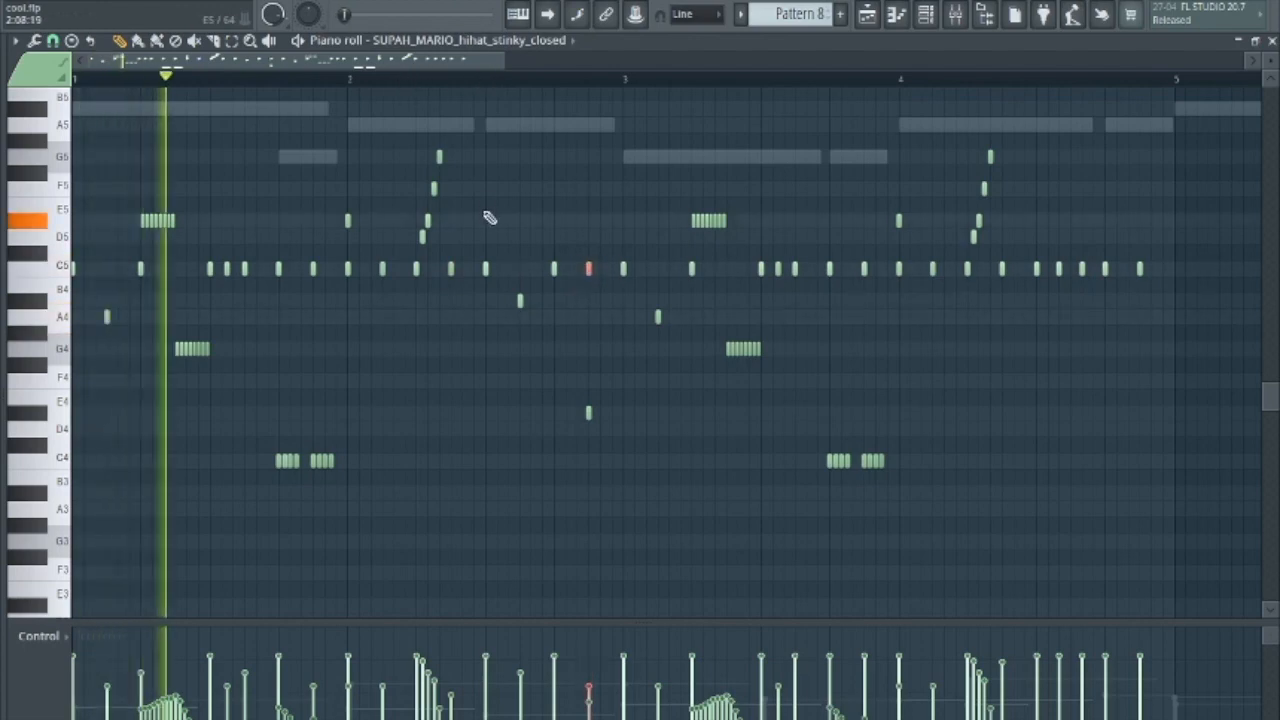
- Add a four-note F4 hi-hat roll with falling velocities on the last beat of bar 4 and audition it
scroll(497, 213, "down", 2)
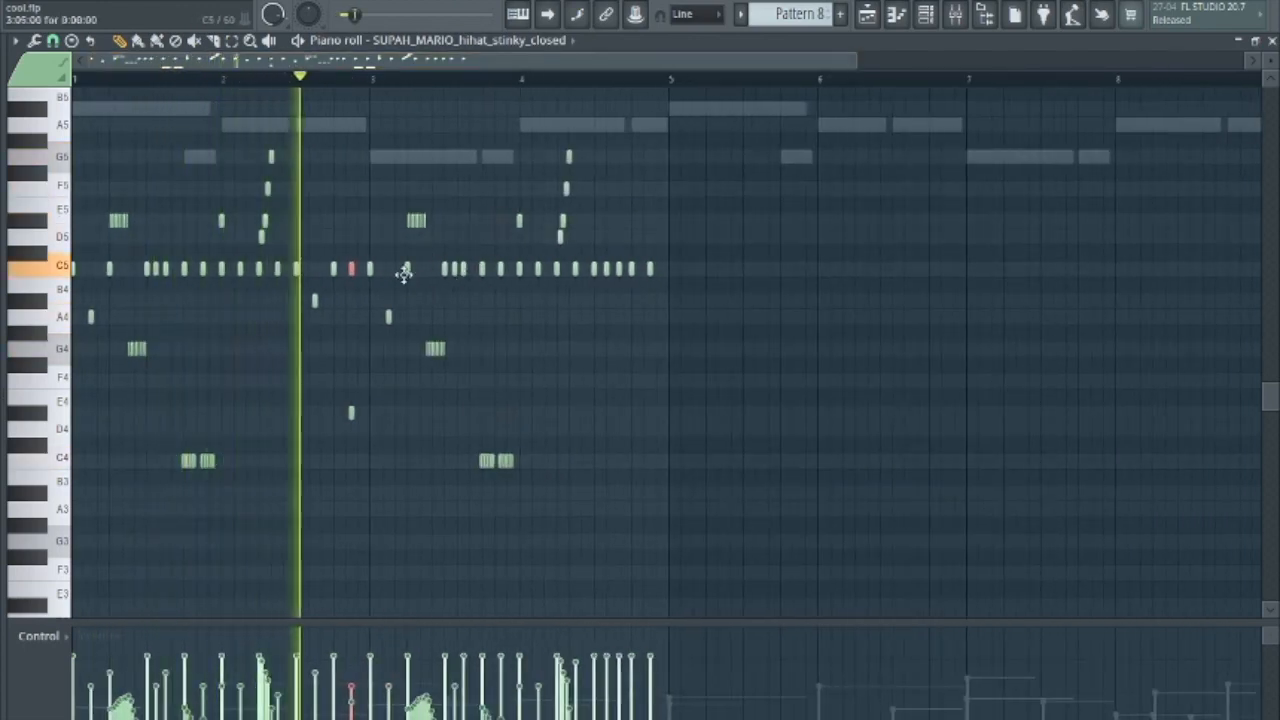
left_click_drag(601, 357, 519, 388)
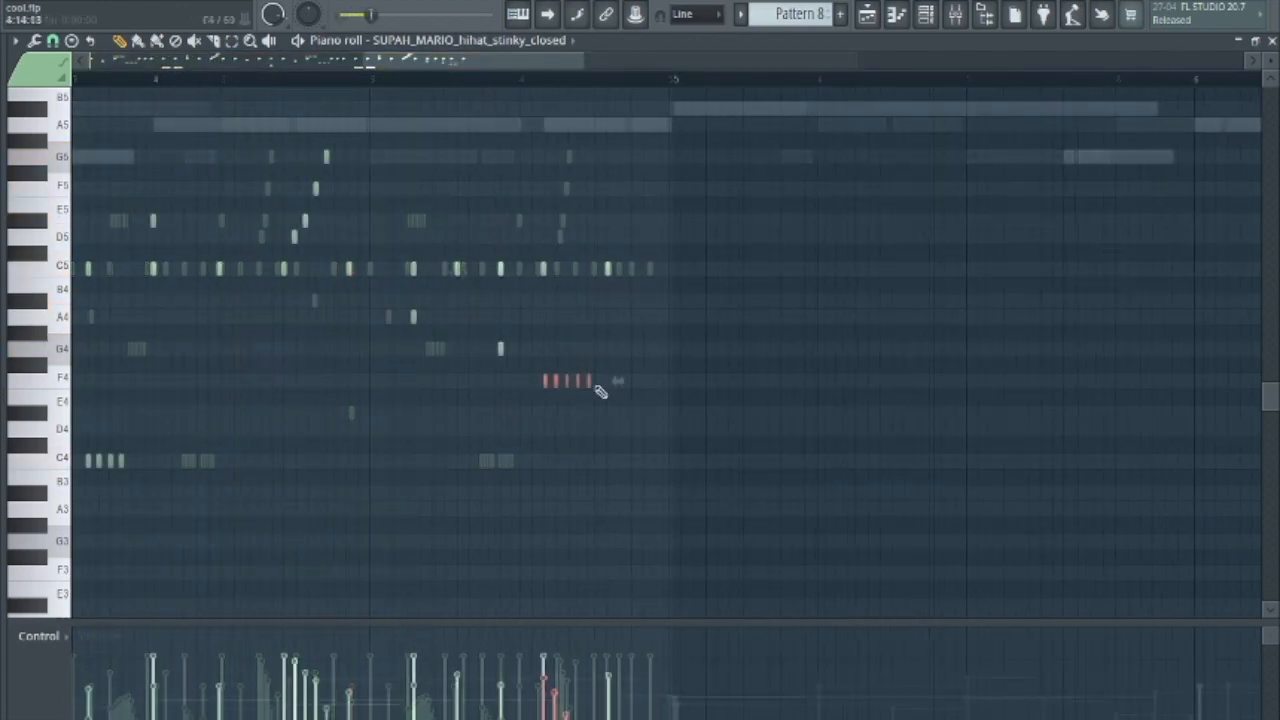
right_click(589, 382)
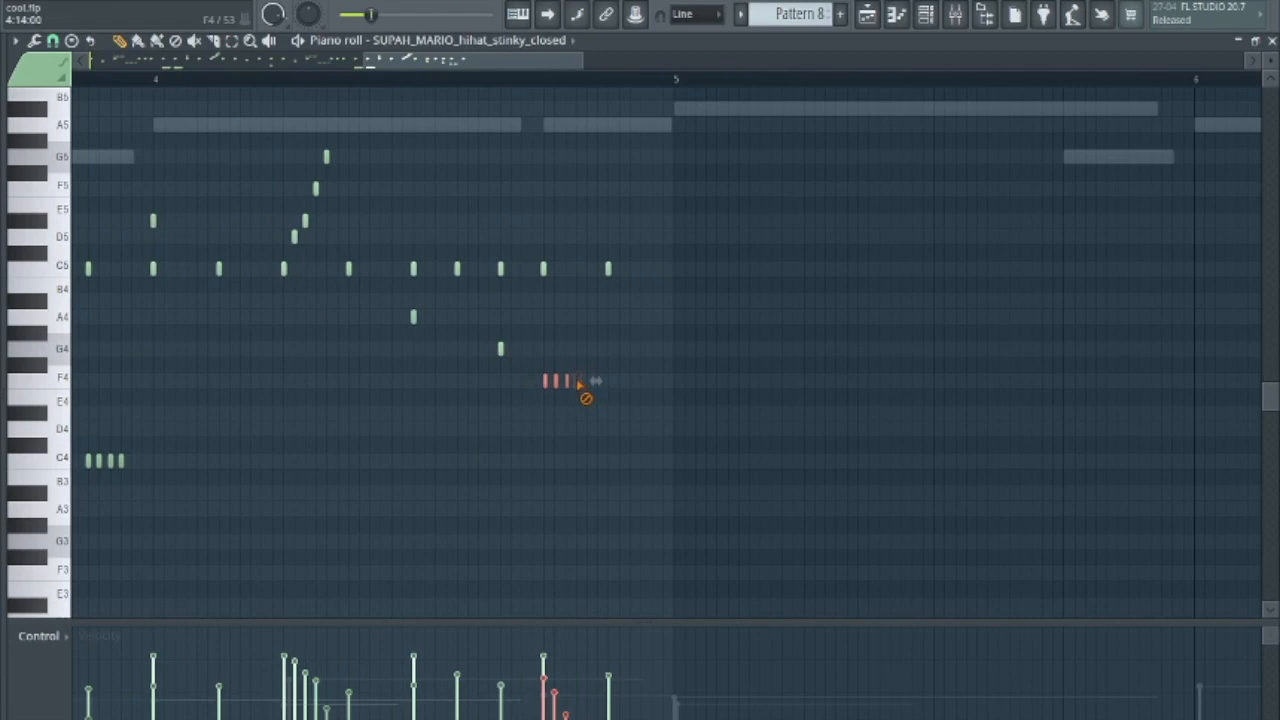
key("space")
left_click(578, 380)
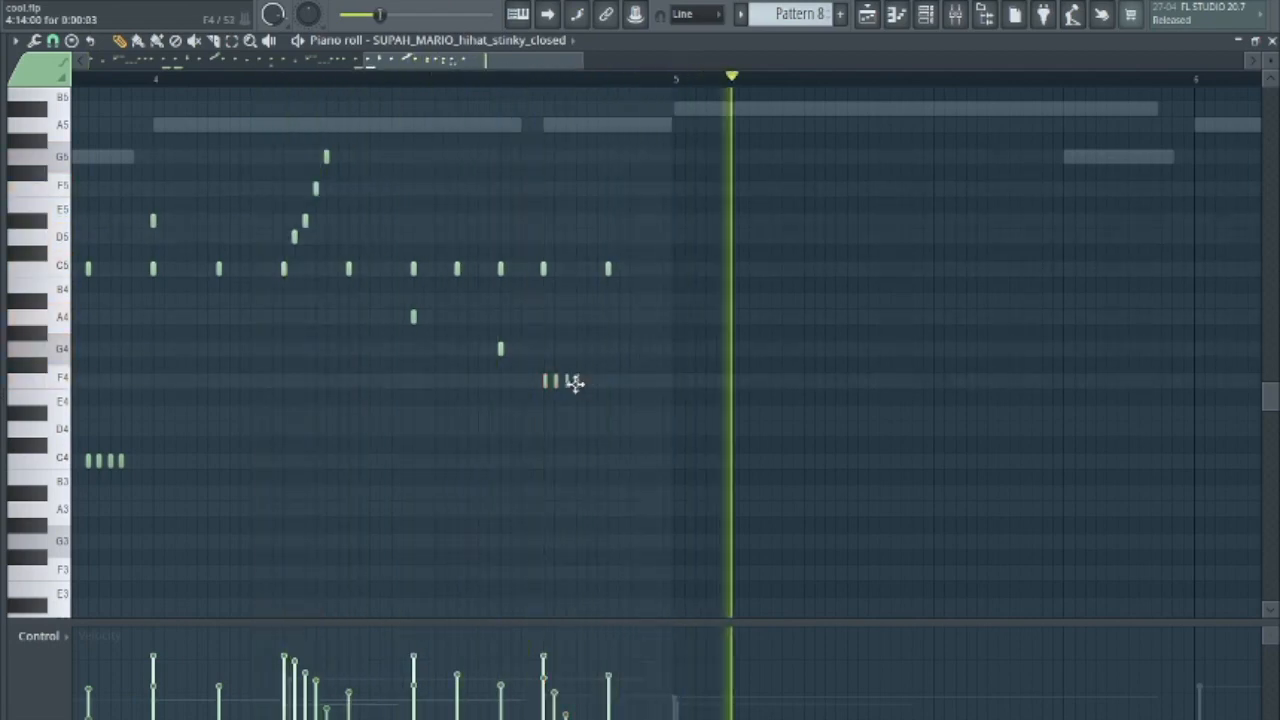
left_click_drag(588, 359, 540, 392)
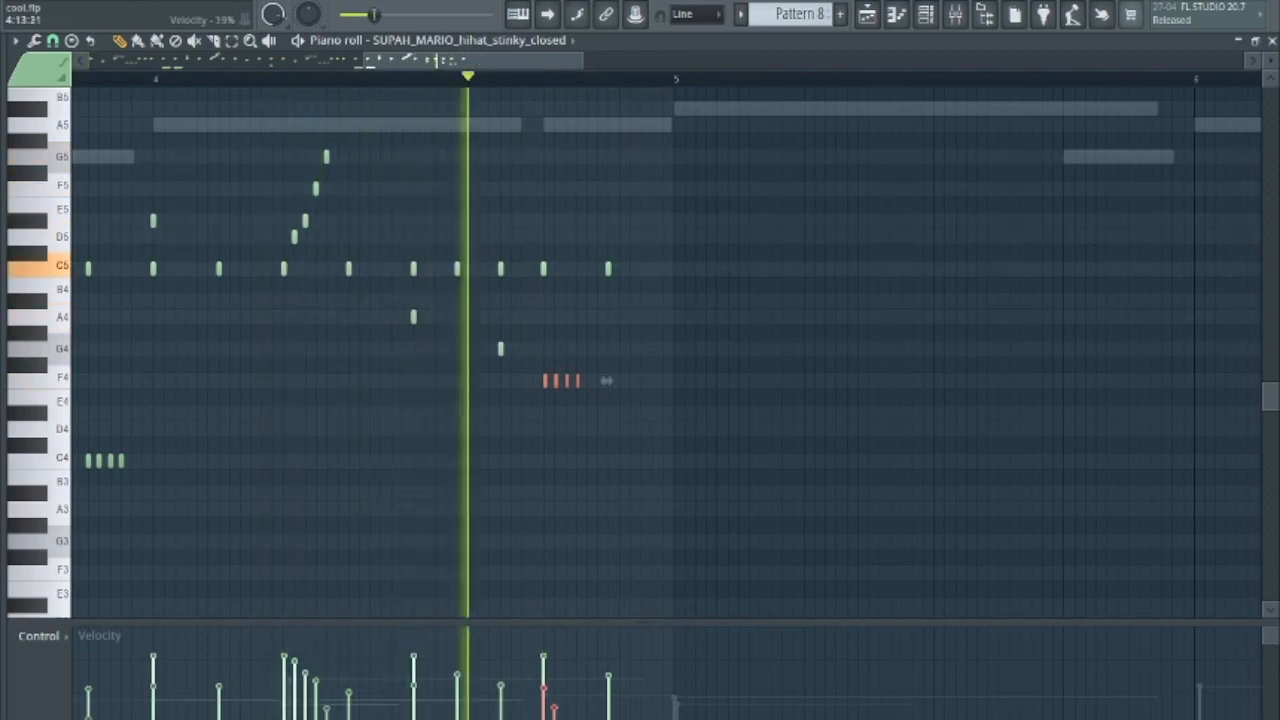
- In the 808 channel's piano roll, write short repeated F5 notes followed by longer ones in the second half of bar 2
left_click(926, 14)
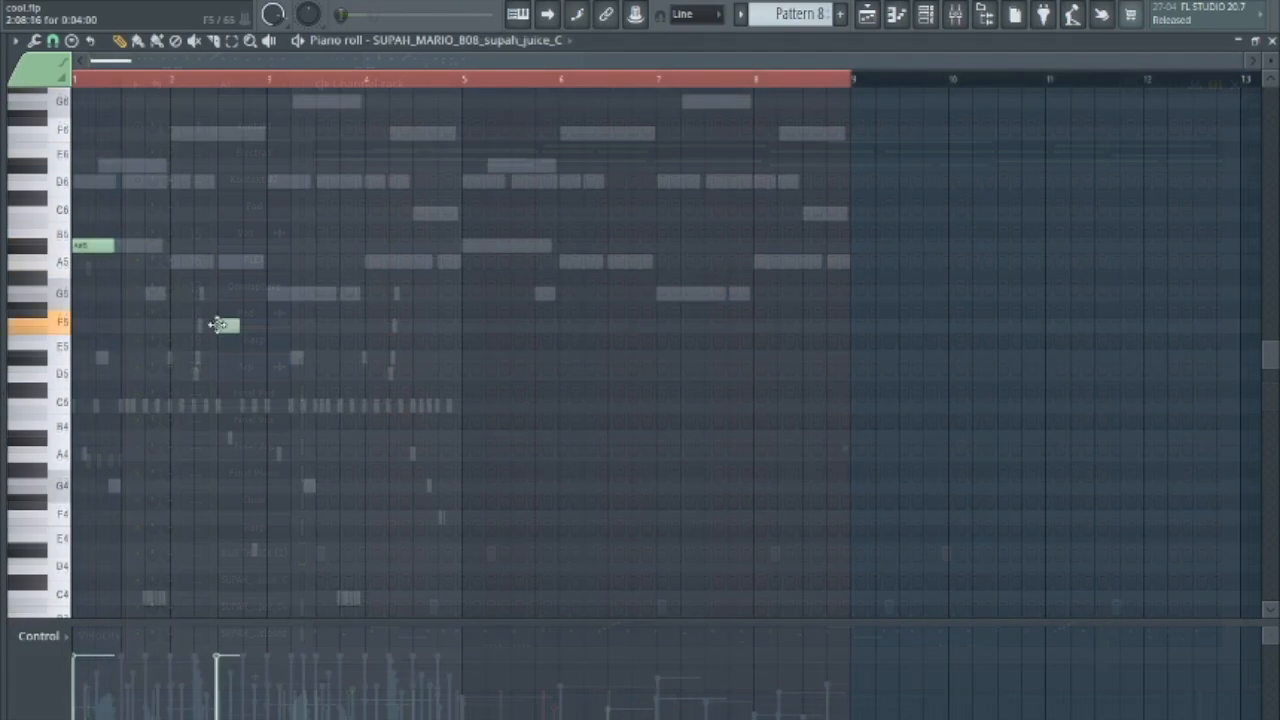
key("space")
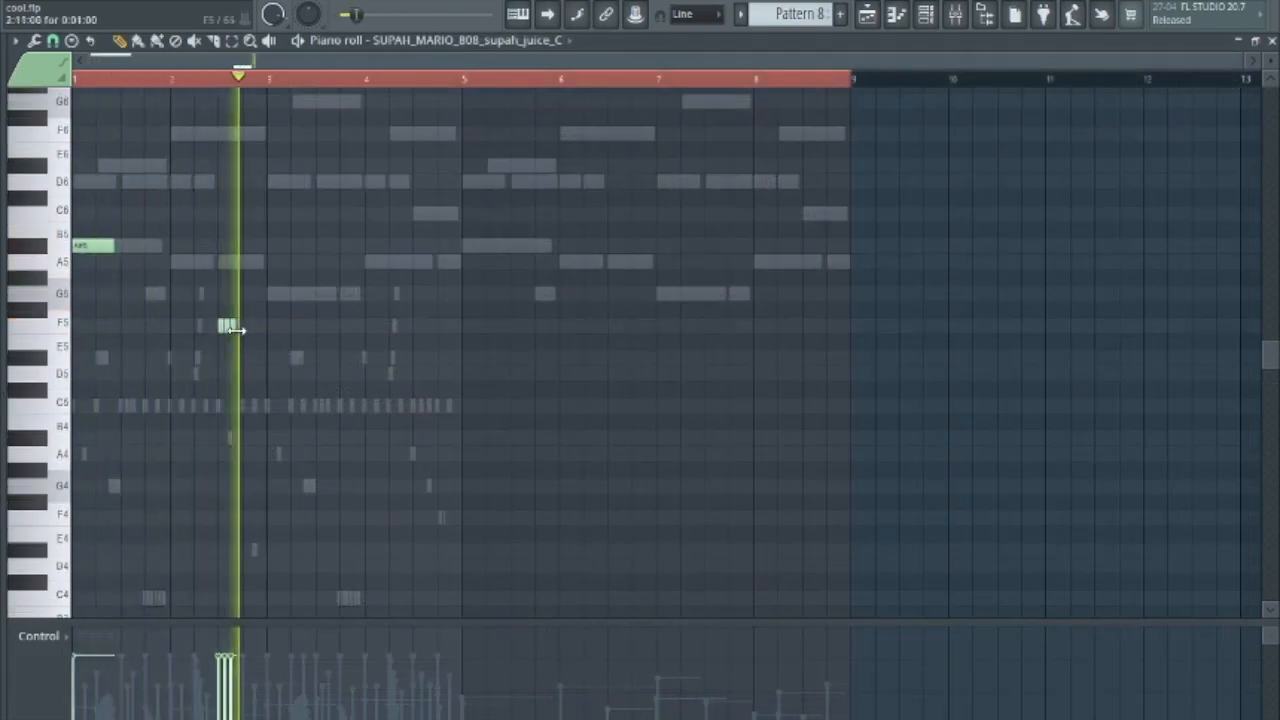
key("space")
left_click_drag(247, 337, 254, 337)
key("space")
key("space")
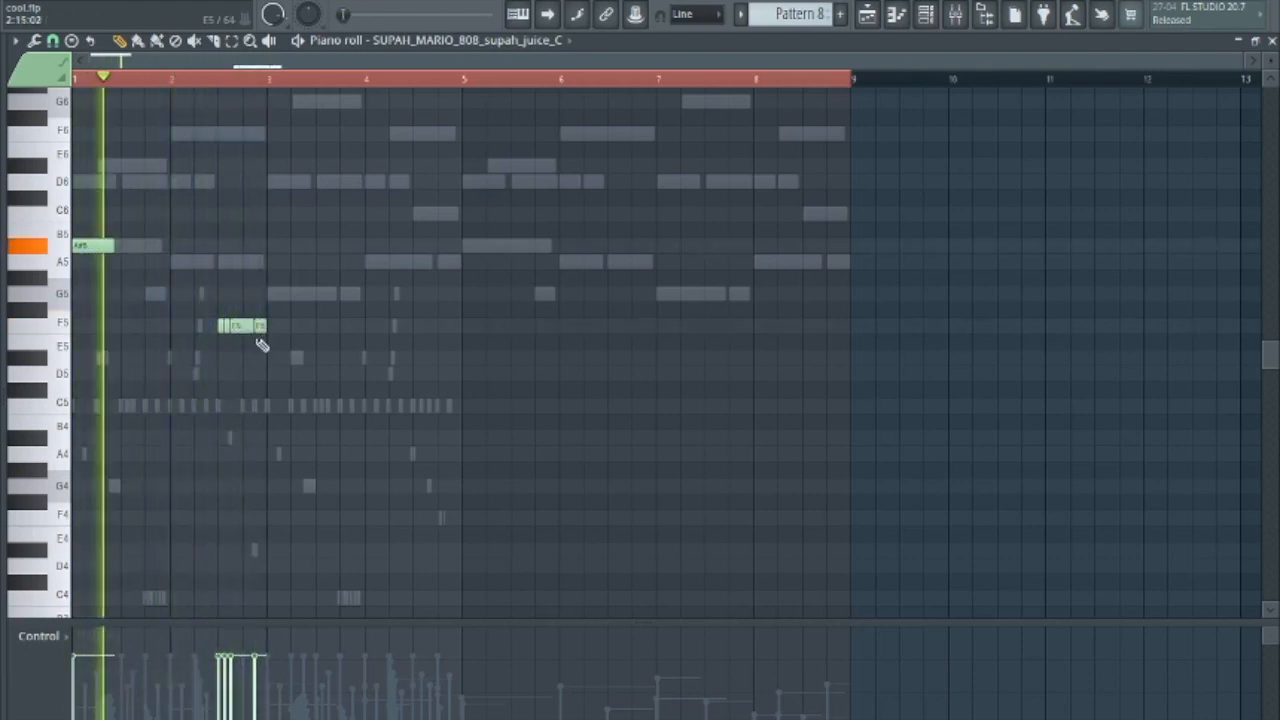
- Add a G5 808 note at the start of bar 3 and adjust its length while playing the pattern
key("Page_Up")
left_click_drag(206, 328, 587, 327)
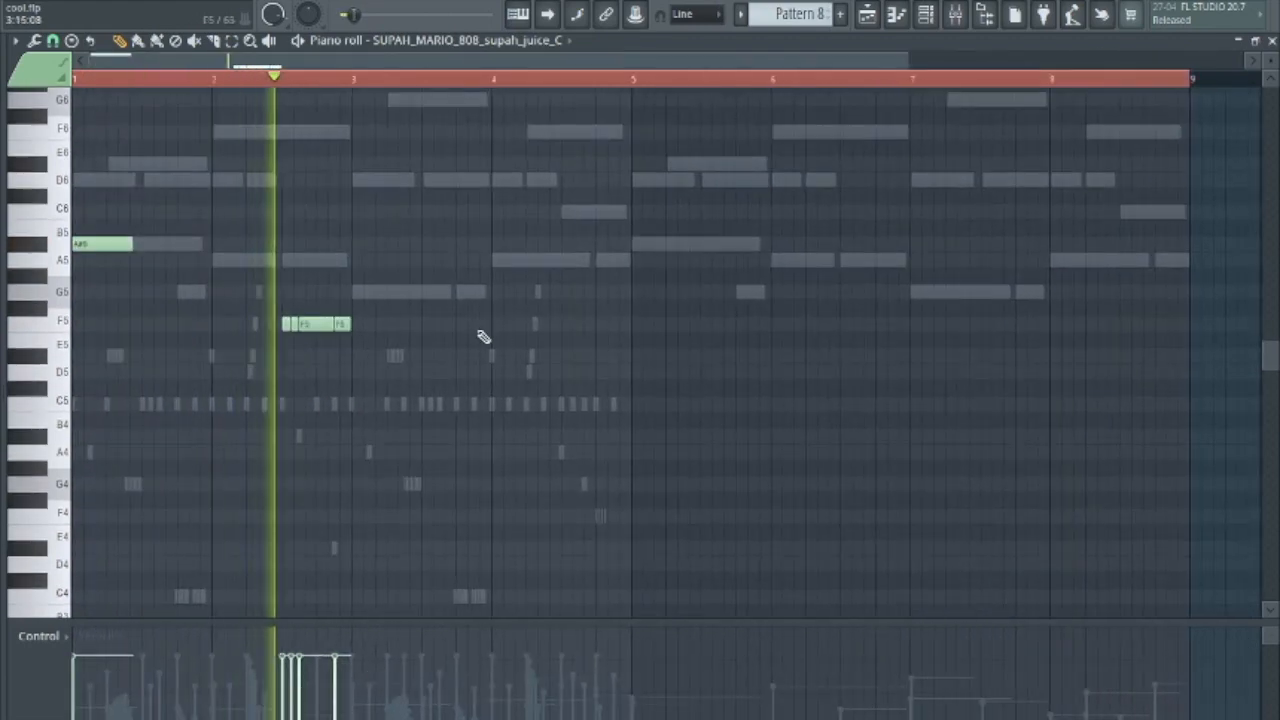
left_click(362, 292)
key("space")
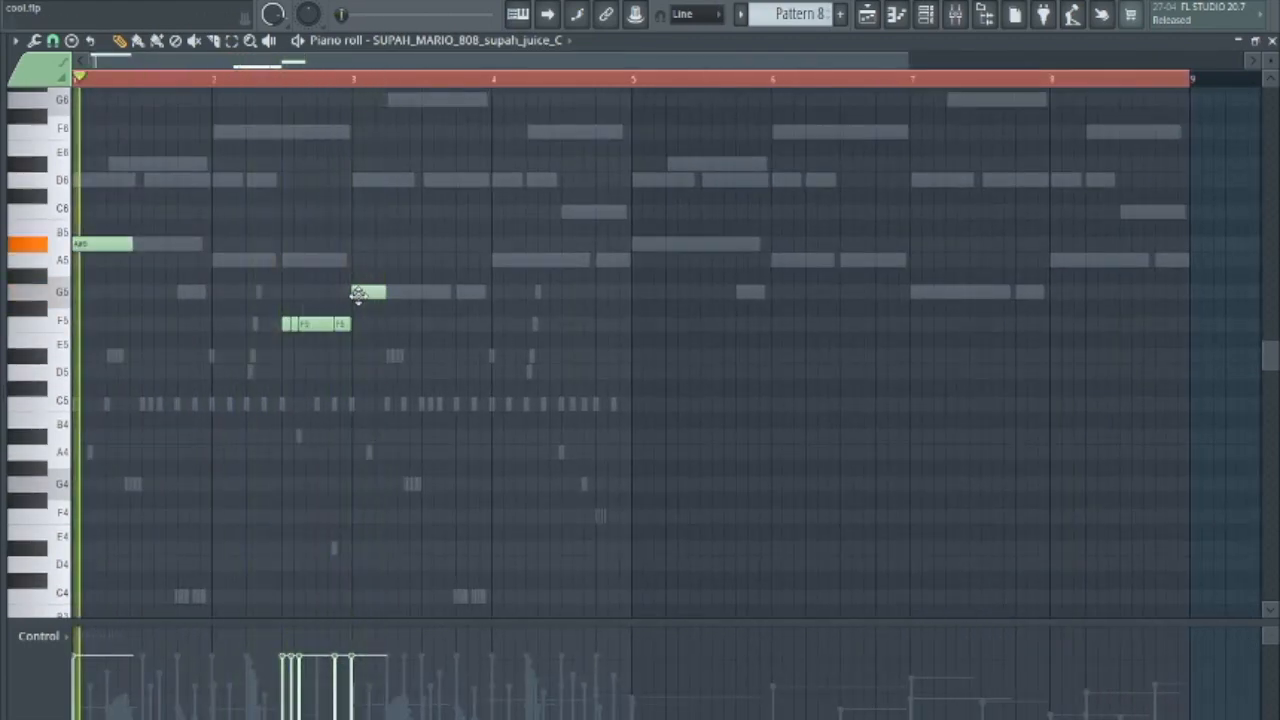
left_click(284, 80)
left_click_drag(385, 292, 403, 293)
left_click(410, 292)
scroll(426, 195, "down", 2)
right_click(289, 297)
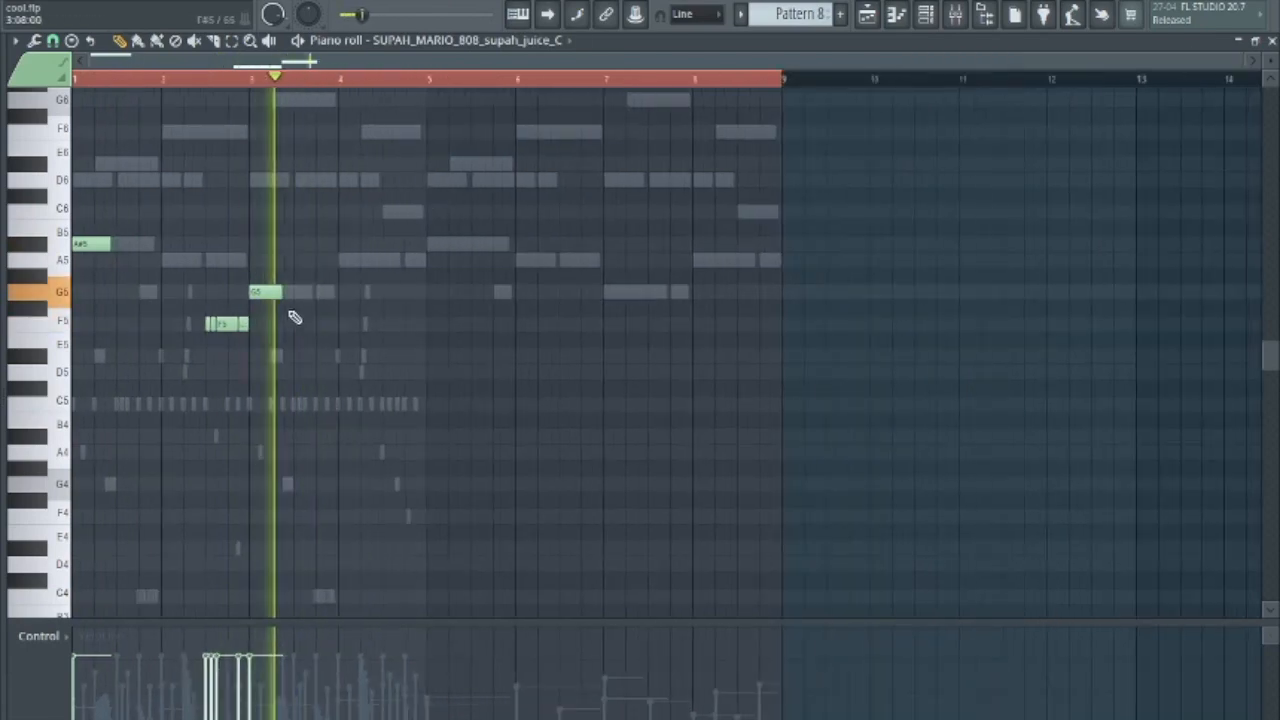
- Add a short D6 808 note on the fourth beat of bar 3 and audition it
left_click(323, 180)
left_click_drag(345, 183, 323, 189)
key("space")
key("space")
key("space")
- Add a short G5 808 note after the D6 at the end of bar 3 and play the bassline repeatedly to check it
left_click(327, 292)
key("space")
key("space")
key("space")
scroll(344, 212, "down", 1)
scroll(344, 212, "down", 1)
key("space")
key("space")
mouse_move(255, 293)
left_mouse_down()
mouse_move(257, 372)
mouse_move(256, 287)
left_mouse_up()
key("space")
key("space")
key("space")
key("space")
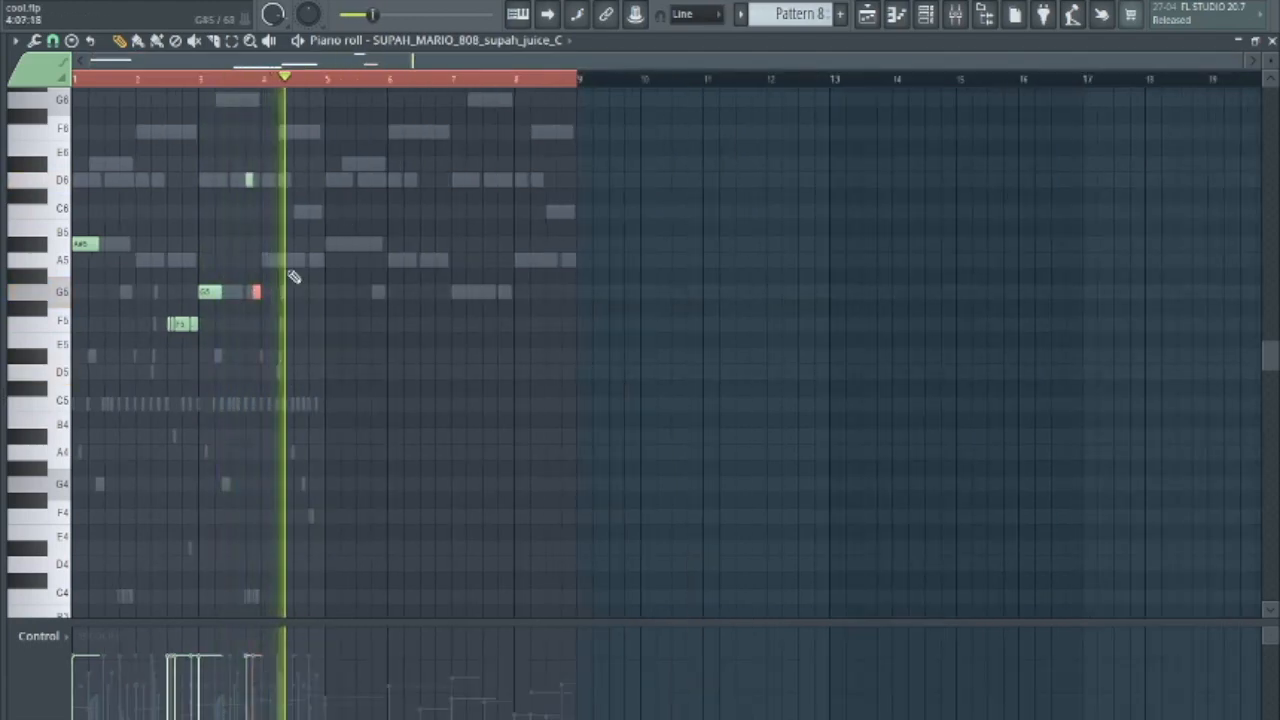
- Add two consecutive A5 808 notes from the second beat of bar 4 to the bar's end during playback
key("space")
scroll(291, 278, "up", 2)
key("space")
scroll(291, 280, "up", 1)
key("space")
left_click(397, 292)
key("space")
left_click_drag(404, 294, 449, 309)
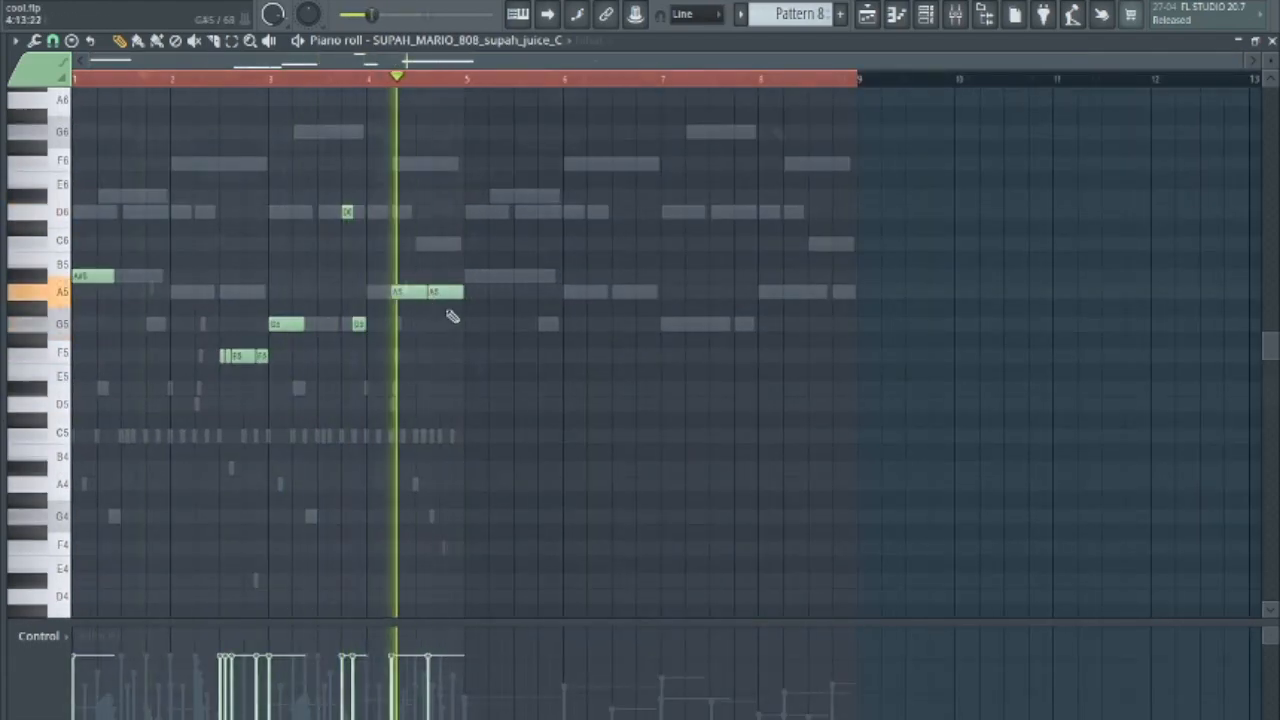
- Open the Luger 808 notes and move the A#5 note at the start of bar 5 down to A#4
scroll(436, 309, "down", 1)
left_click(926, 14)
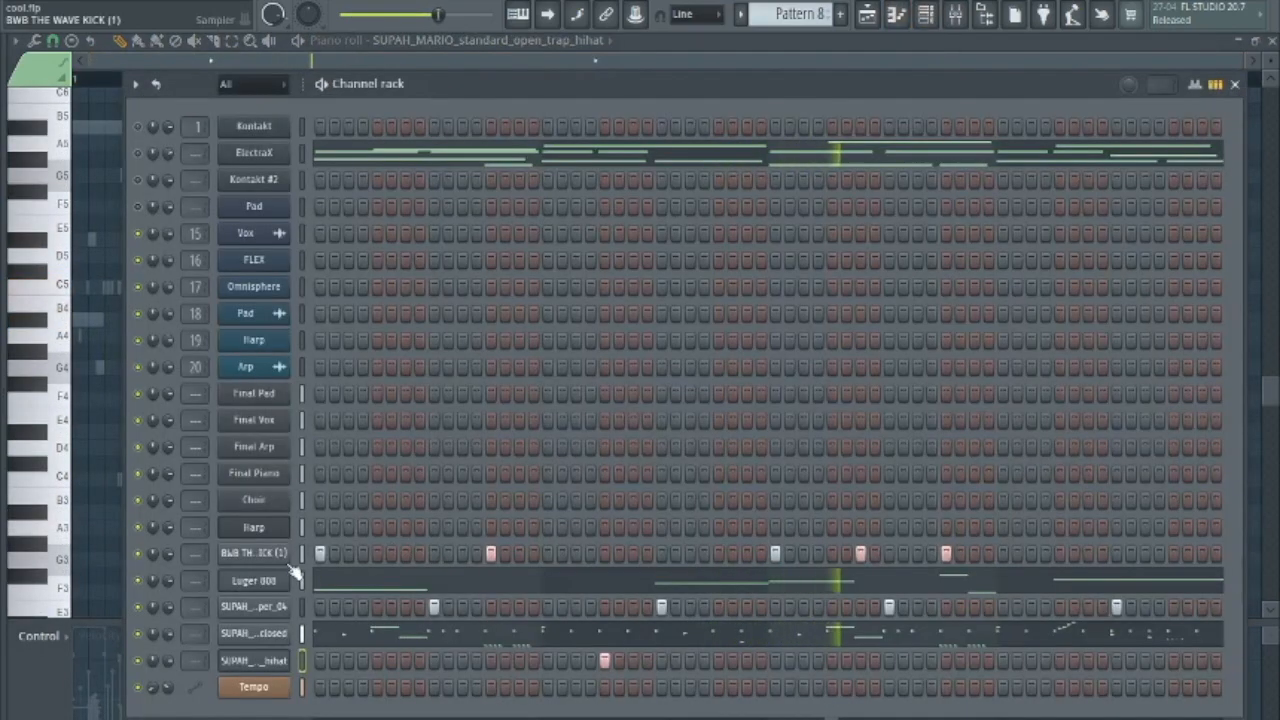
left_click(318, 584)
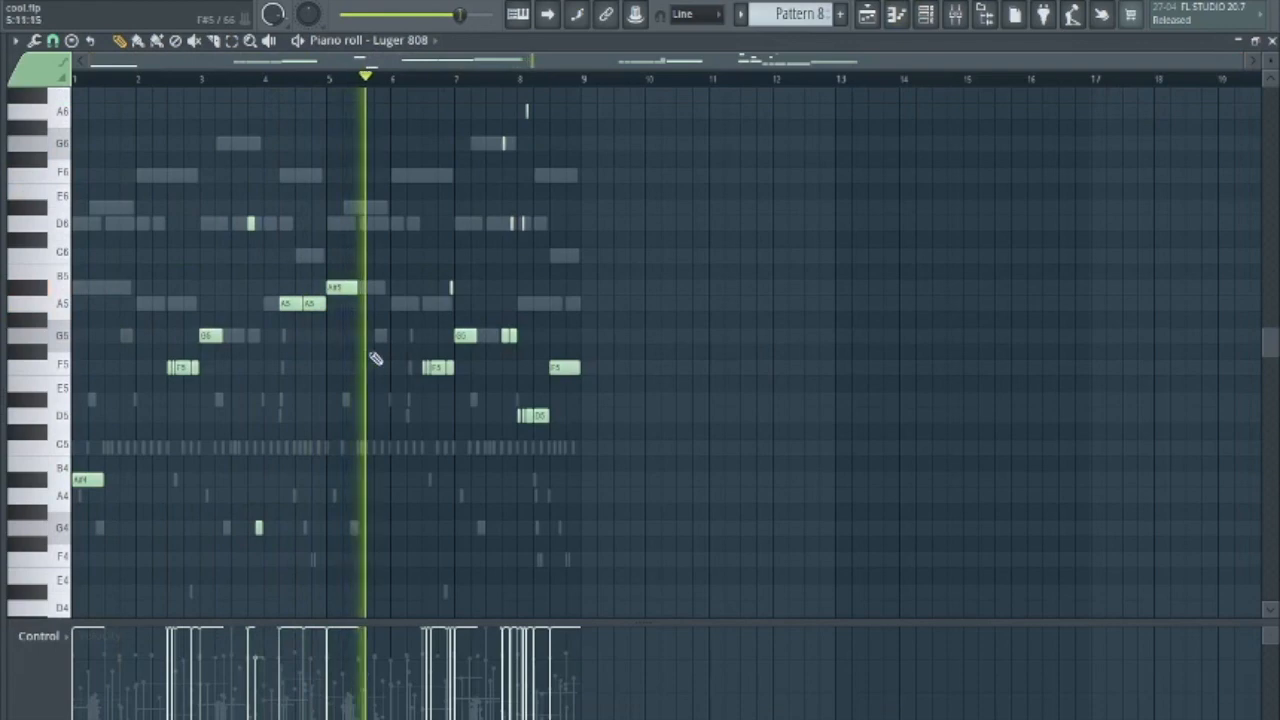
left_click_drag(333, 289, 339, 477)
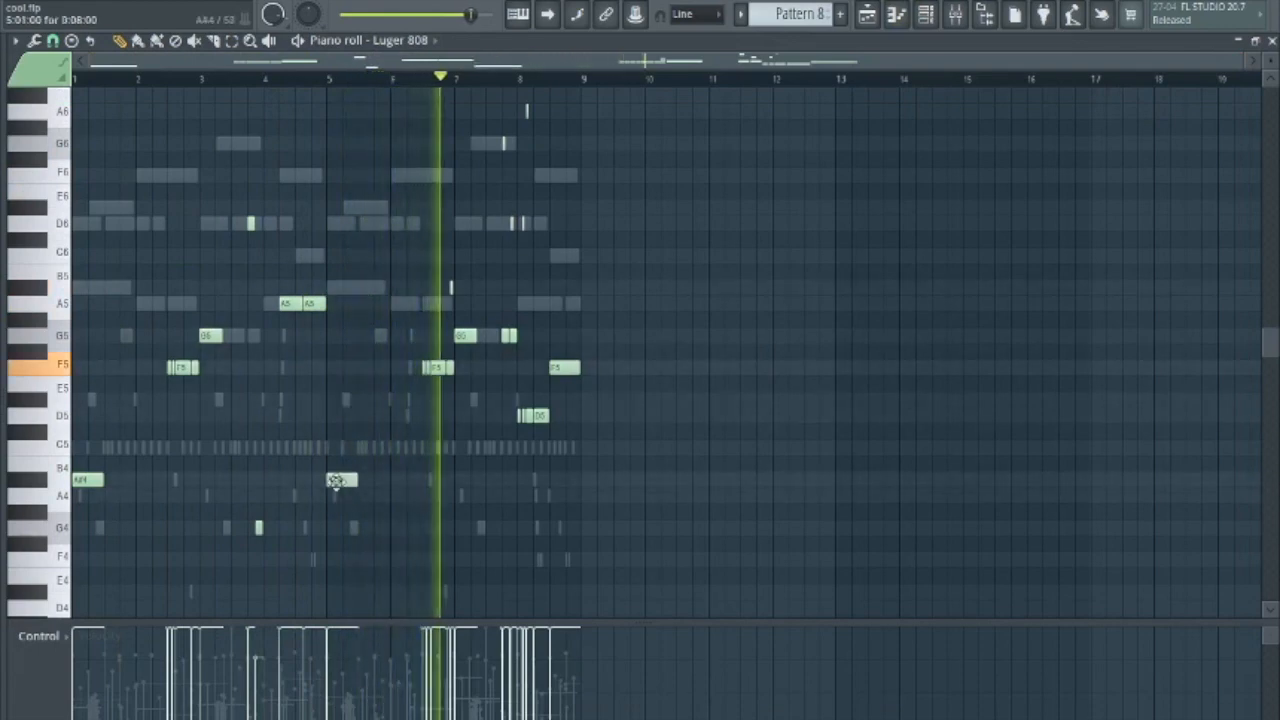
- Play the Luger 808 bassline around bars 7 and 8 to check how the closing notes sound
left_click(437, 78)
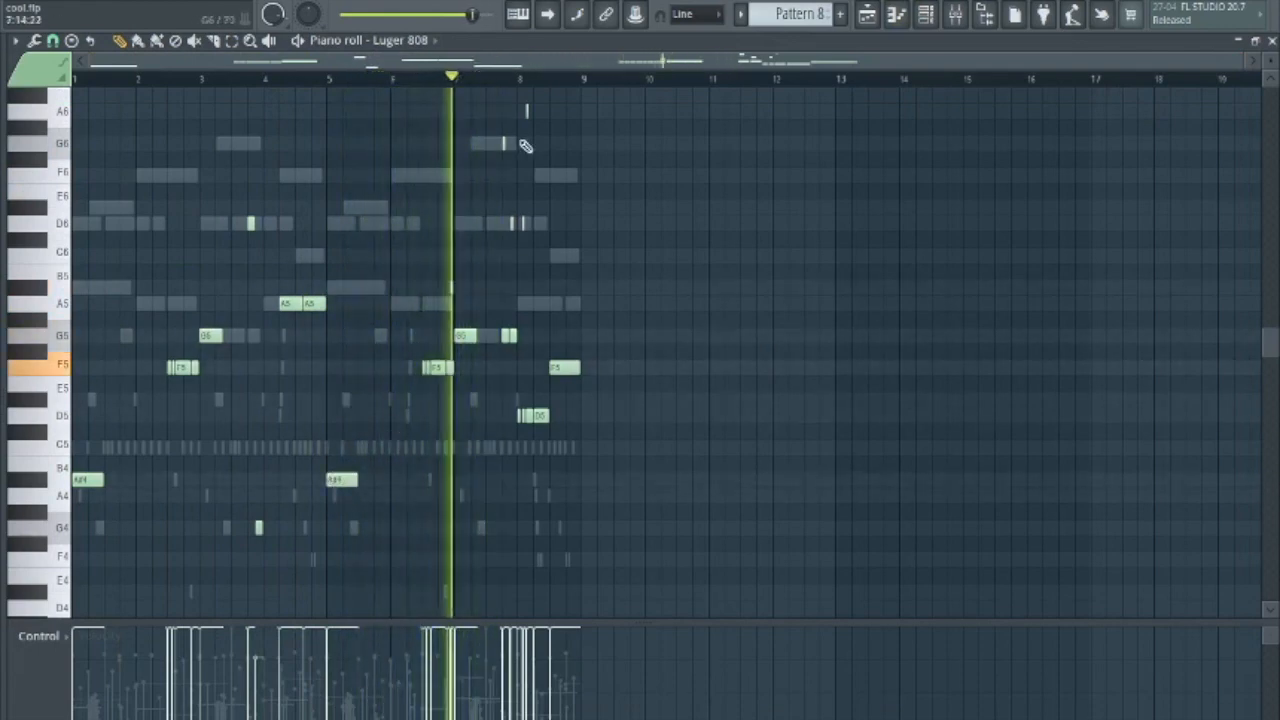
left_click_drag(1243, 62, 1100, 63)
left_click(745, 80)
left_click_drag(806, 157, 634, 205)
key("space")
left_click(631, 80)
key("space")
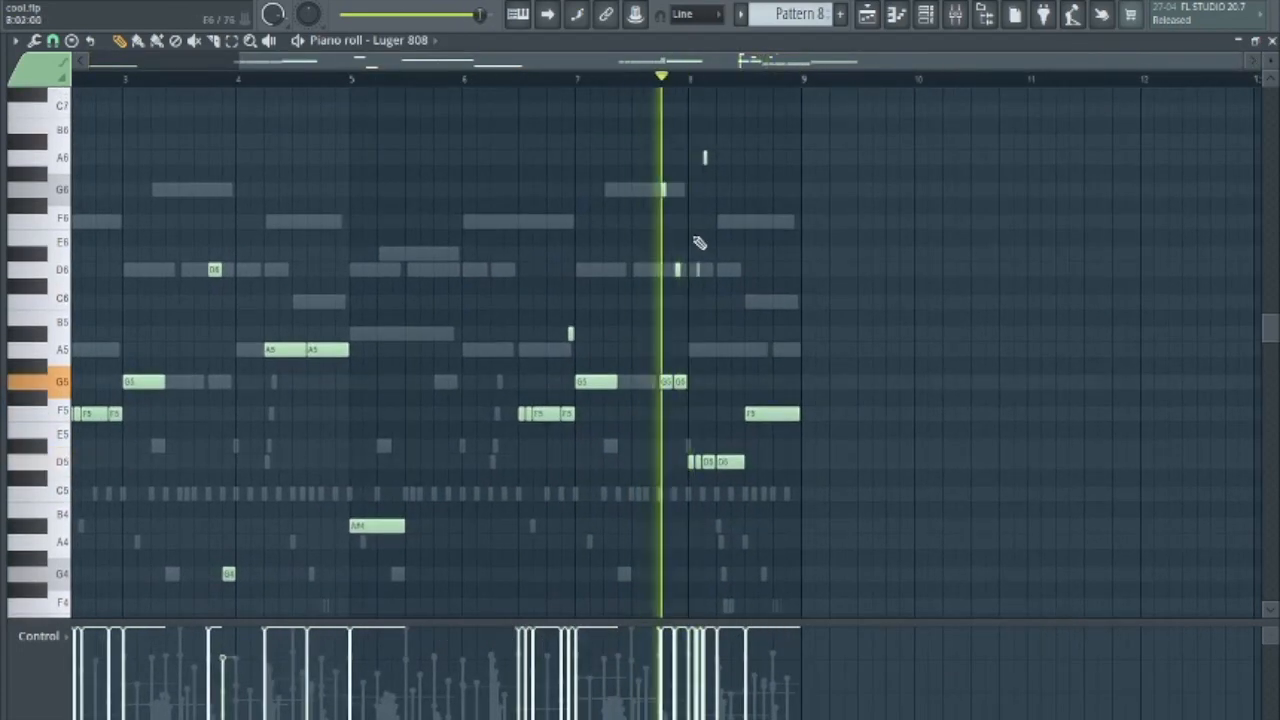
scroll(703, 250, "up", 1)
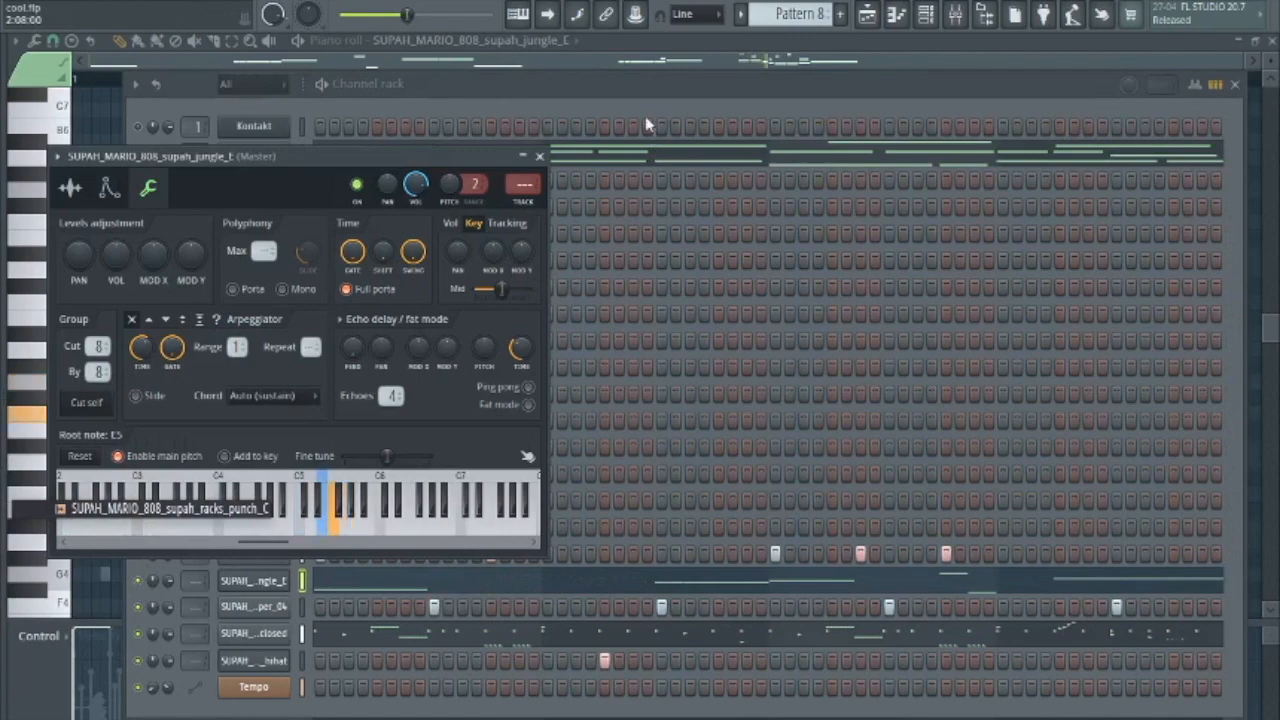
- Try the 808 Wavelength sample on the bassline and open its channel settings
right_click(244, 528)
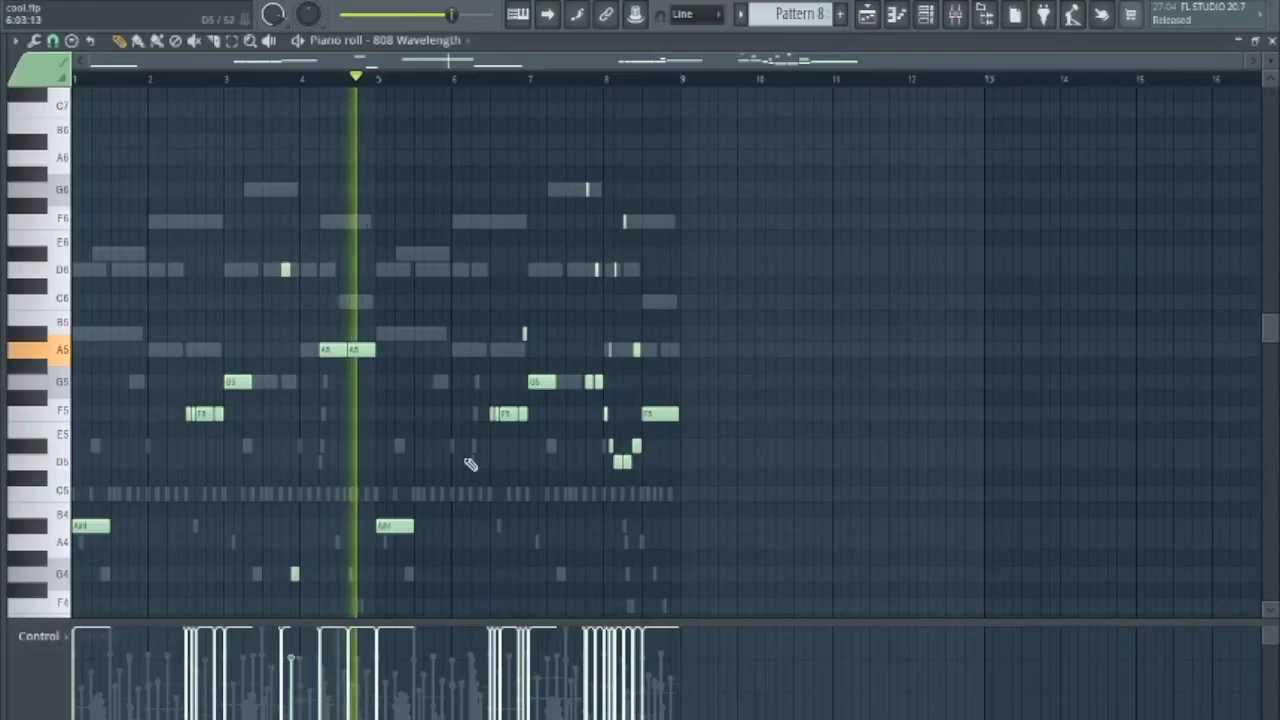
scroll(479, 351, "down", 2)
scroll(486, 343, "down", 1)
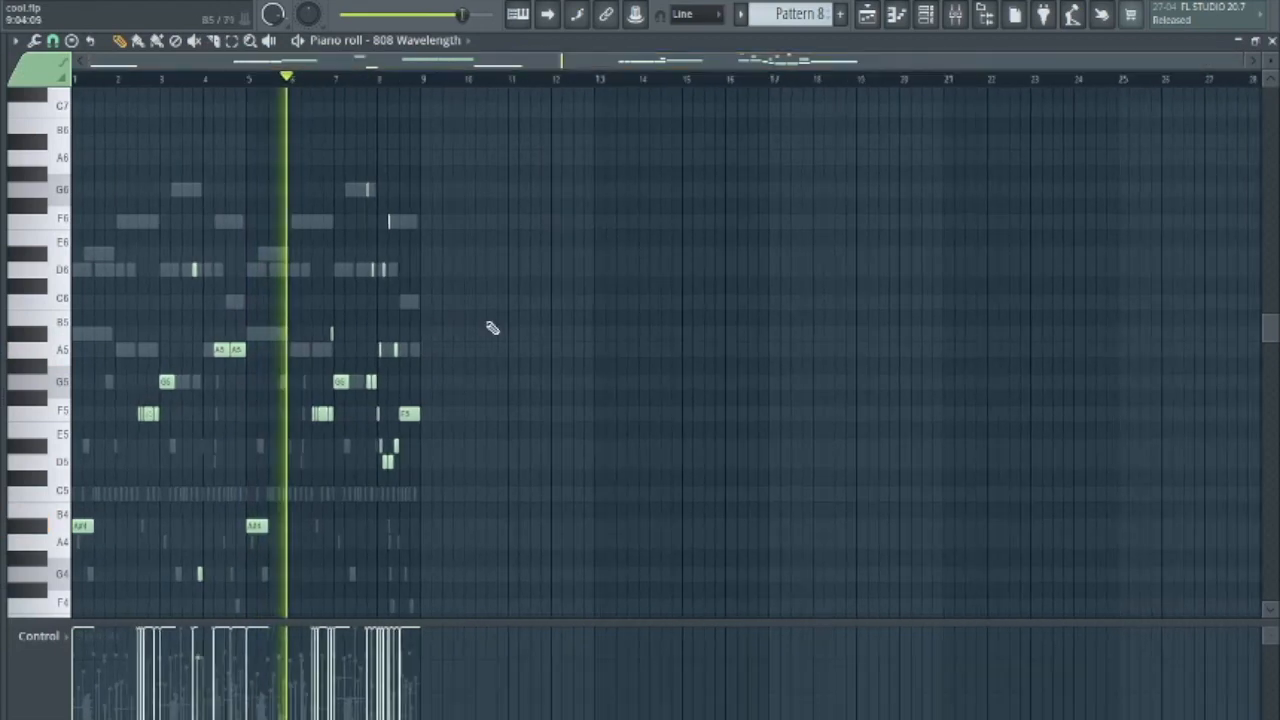
left_click(201, 573, "ctrl")
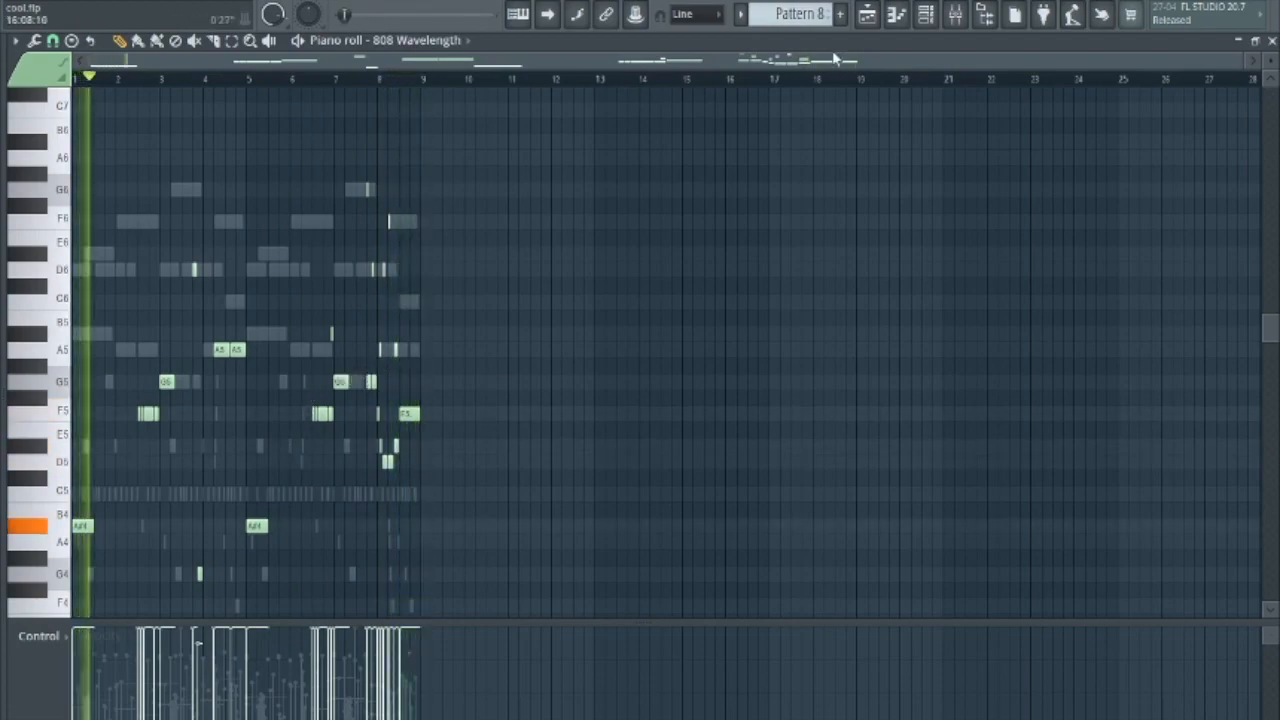
key("F6")
left_click(226, 582)
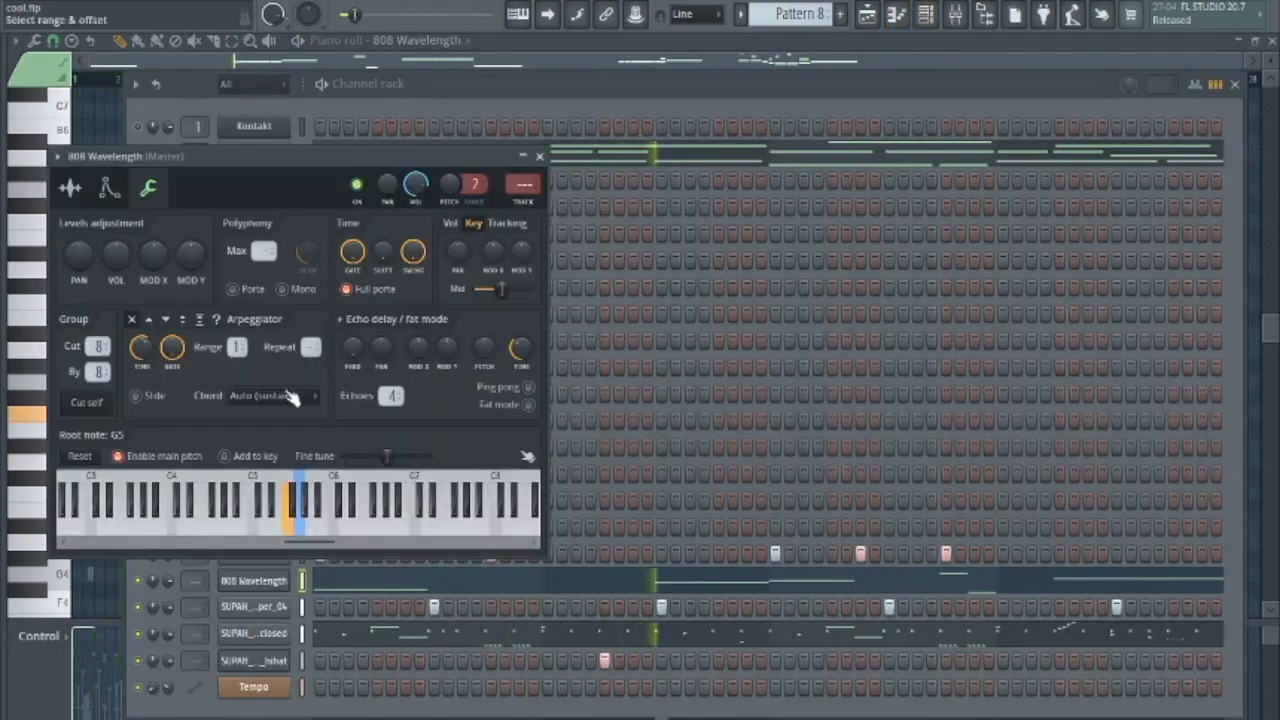
- Use 808 Vein as the bass sample and open its bassline in the piano roll
key("F5")
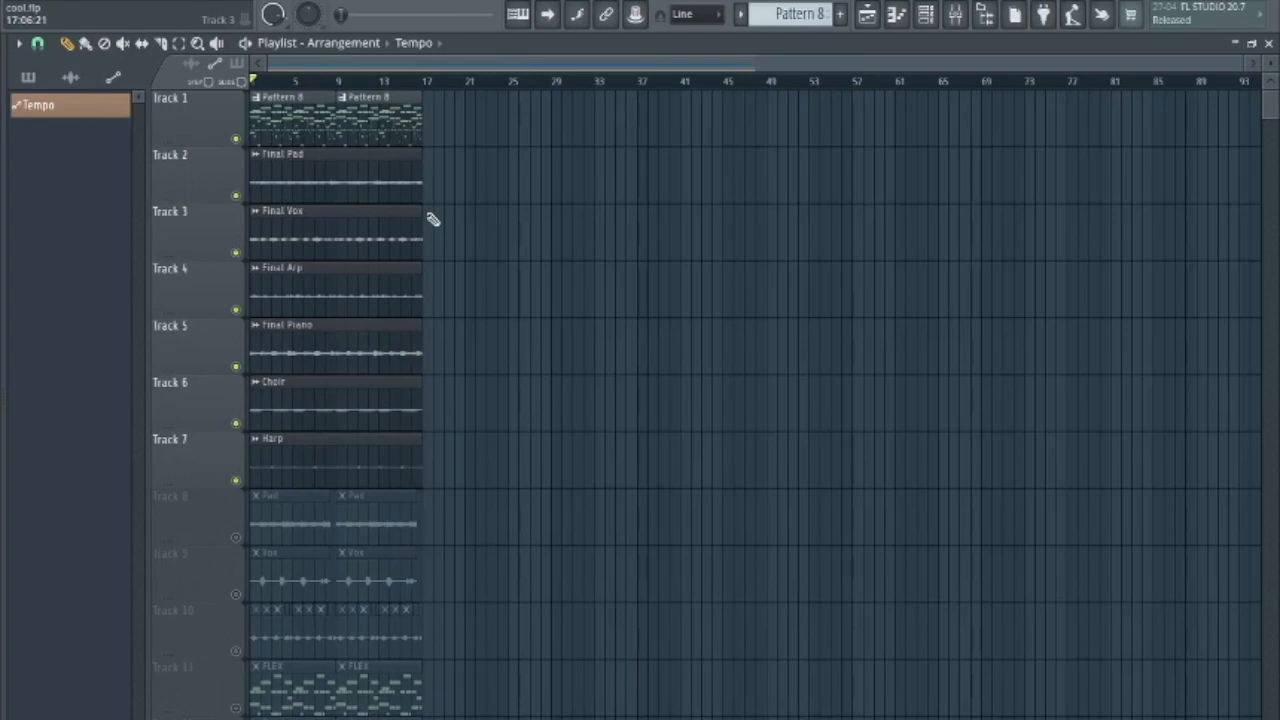
left_click(914, 17)
left_click(928, 17)
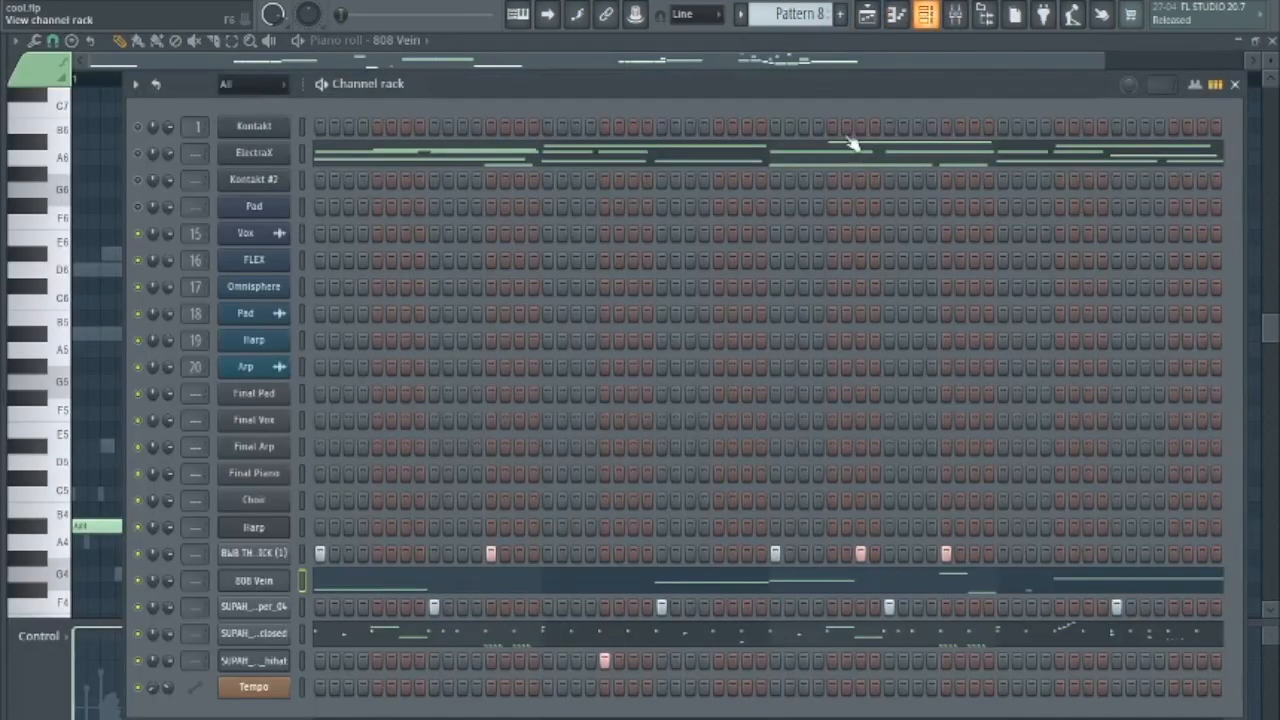
left_click(272, 586)
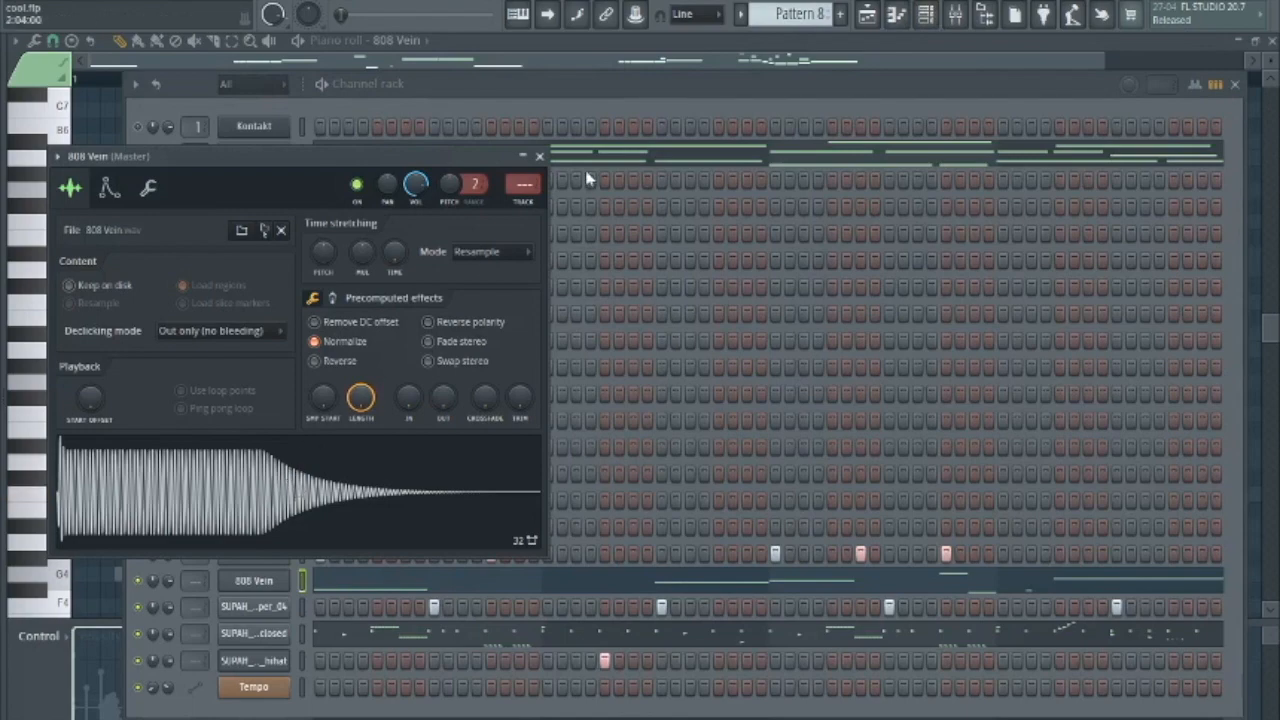
left_click(622, 89)
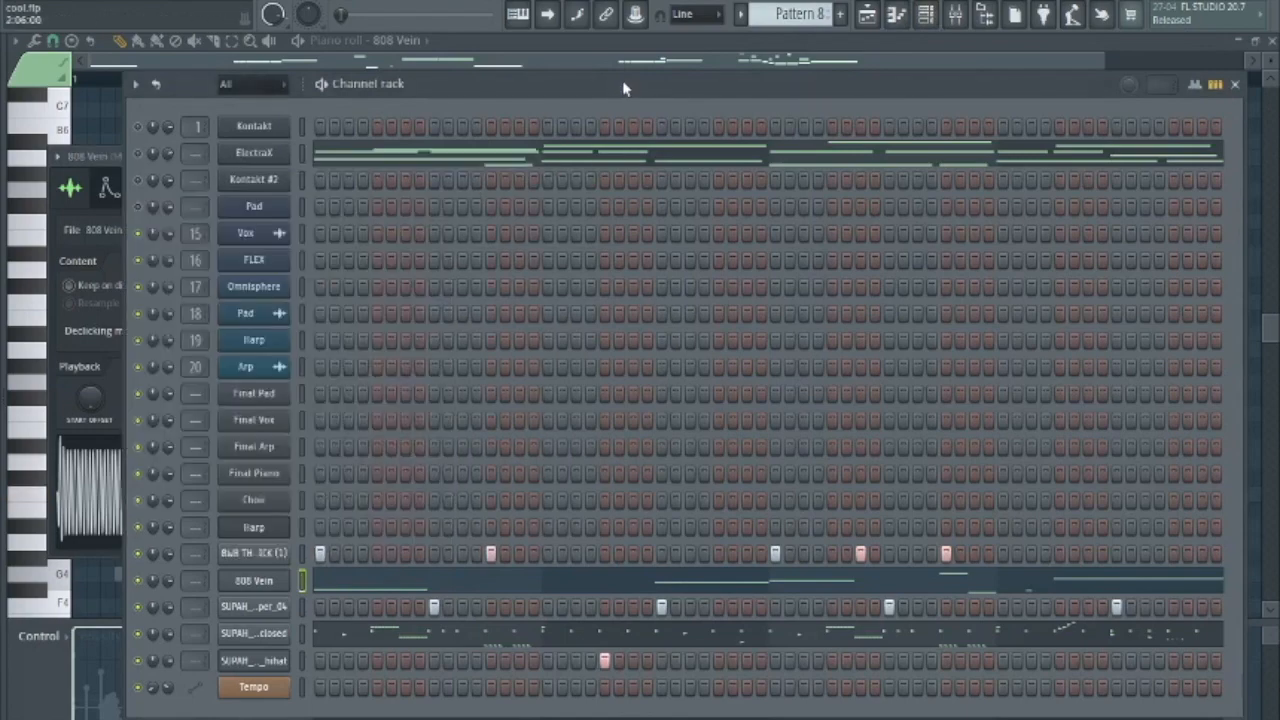
left_click(604, 586)
scroll(461, 165, "down", 2)
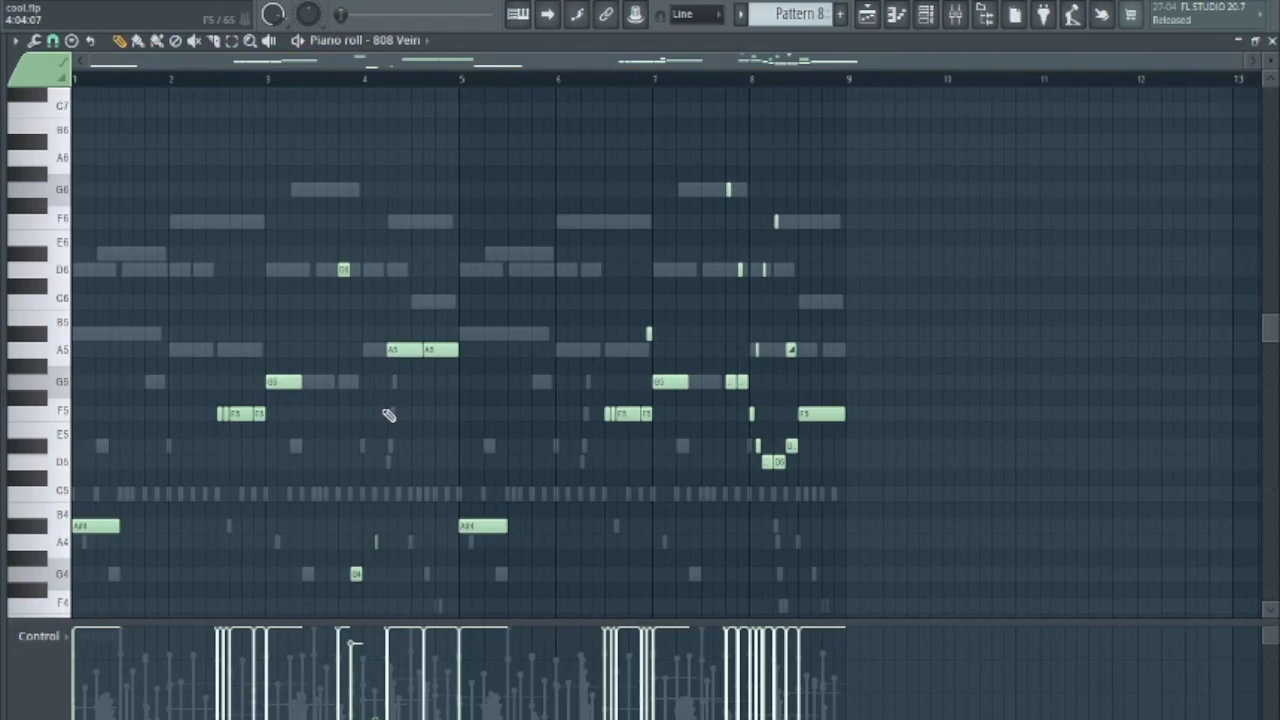
- Switch the piano roll to the SUPAH_MARIO_hihat_stinky_closed notes and bring the lowest hi-hat rolls into view
left_click(397, 45)
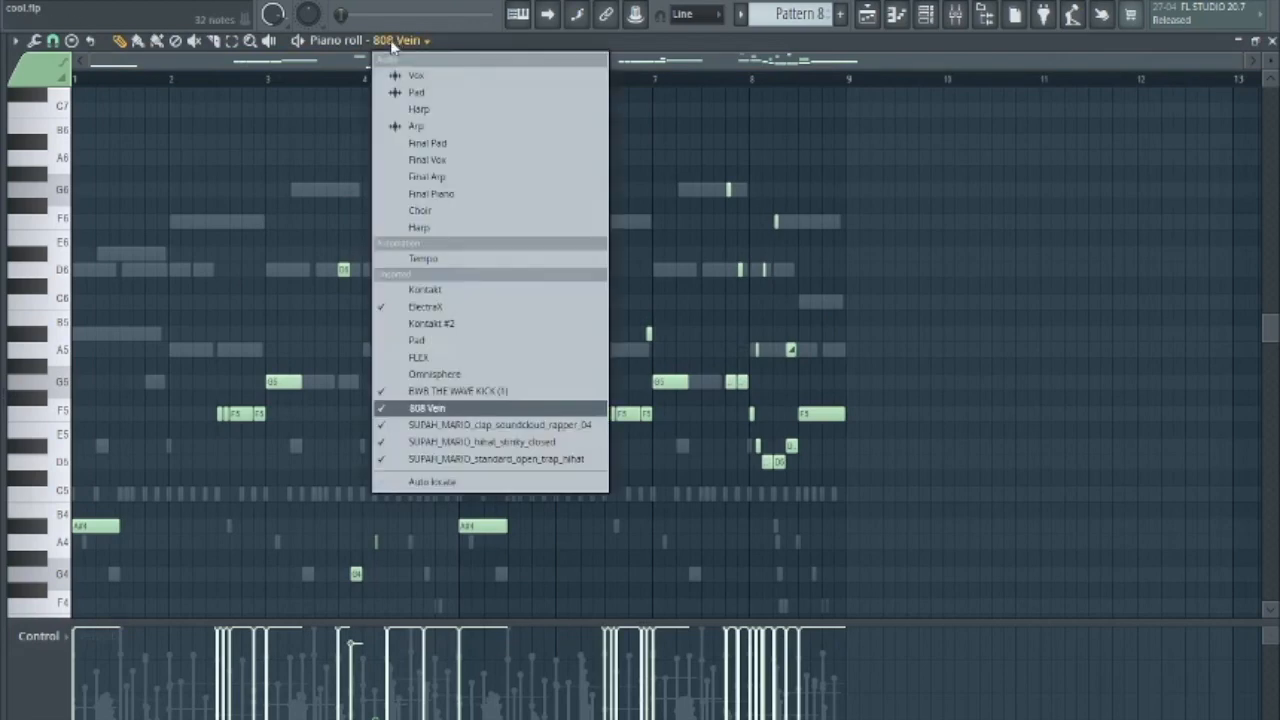
left_click(503, 425)
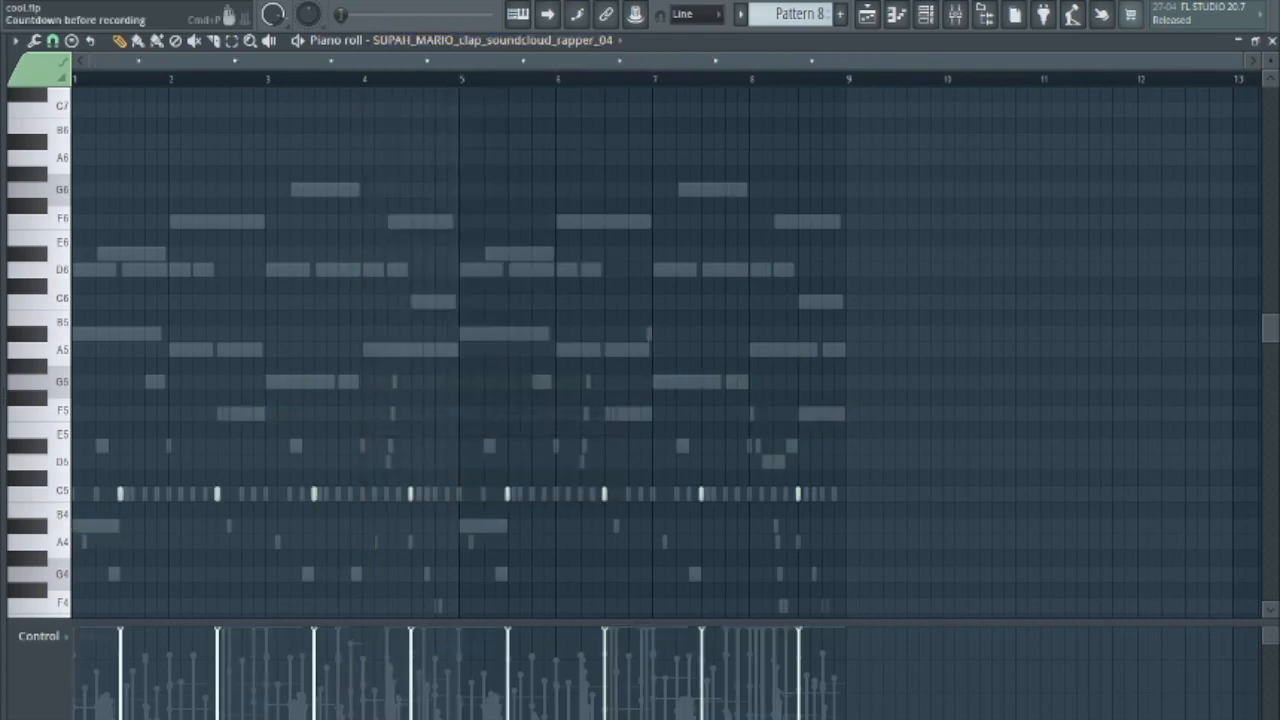
scroll(547, 48, "down", 1)
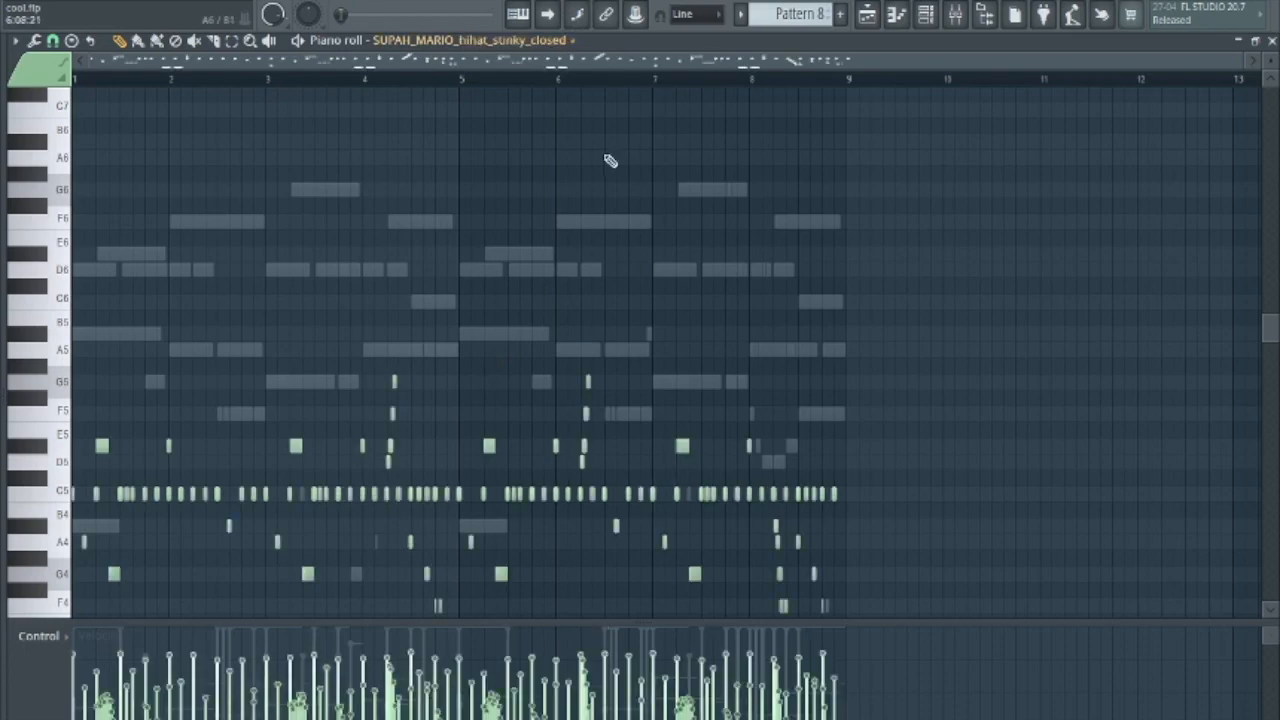
scroll(610, 161, "down", 3)
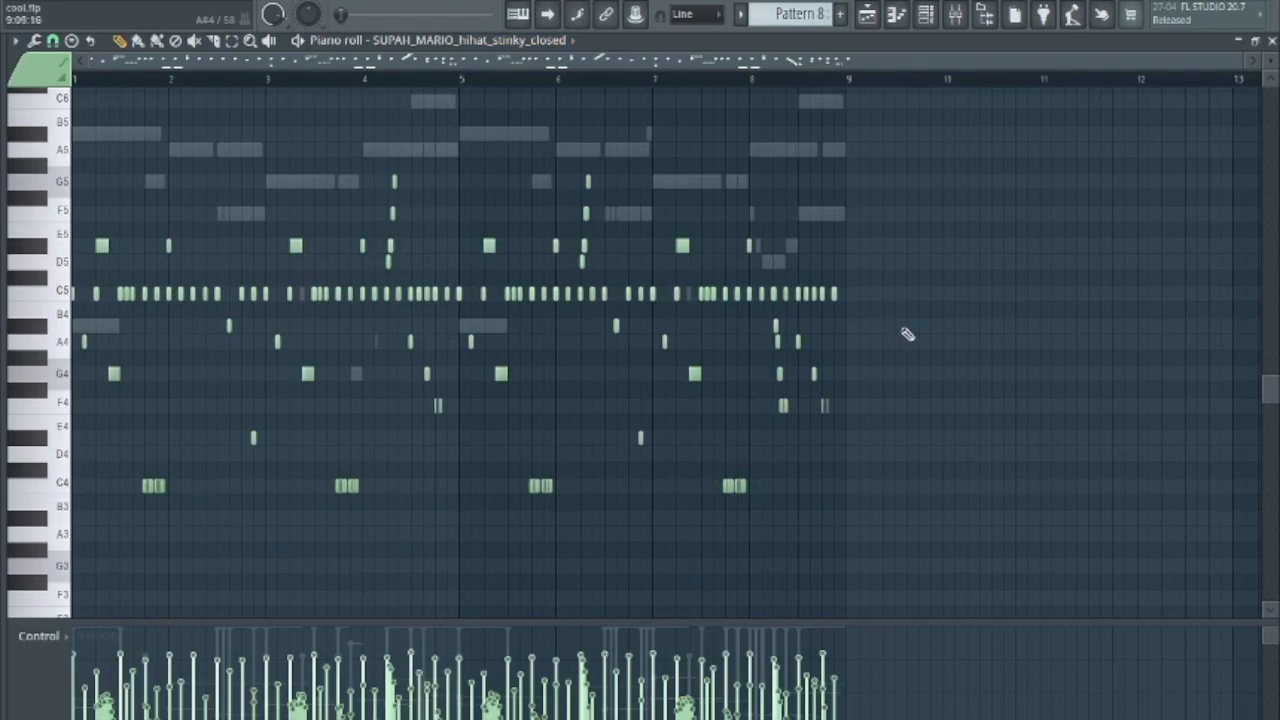
- Select all closed hi-hat notes above and below the C5 row across bars 1 to 8
left_click_drag(856, 345, 69, 537)
left_click_drag(857, 264, 88, 158)
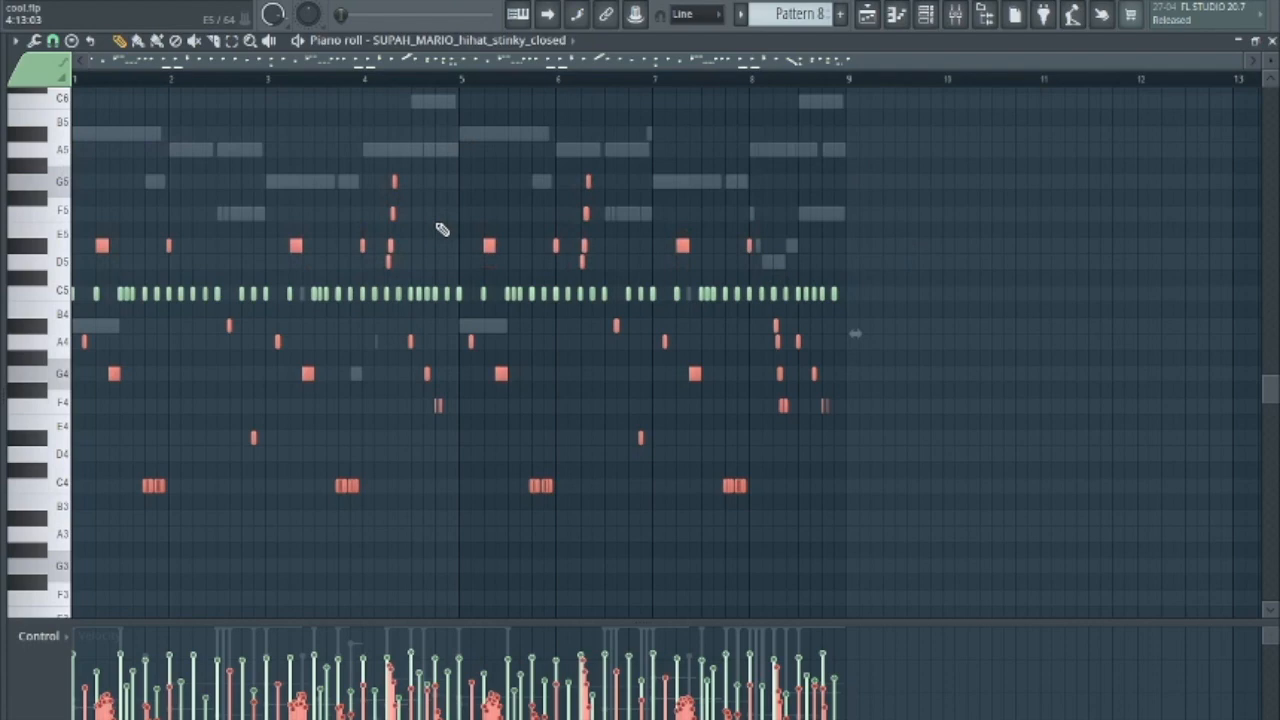
left_click(877, 228)
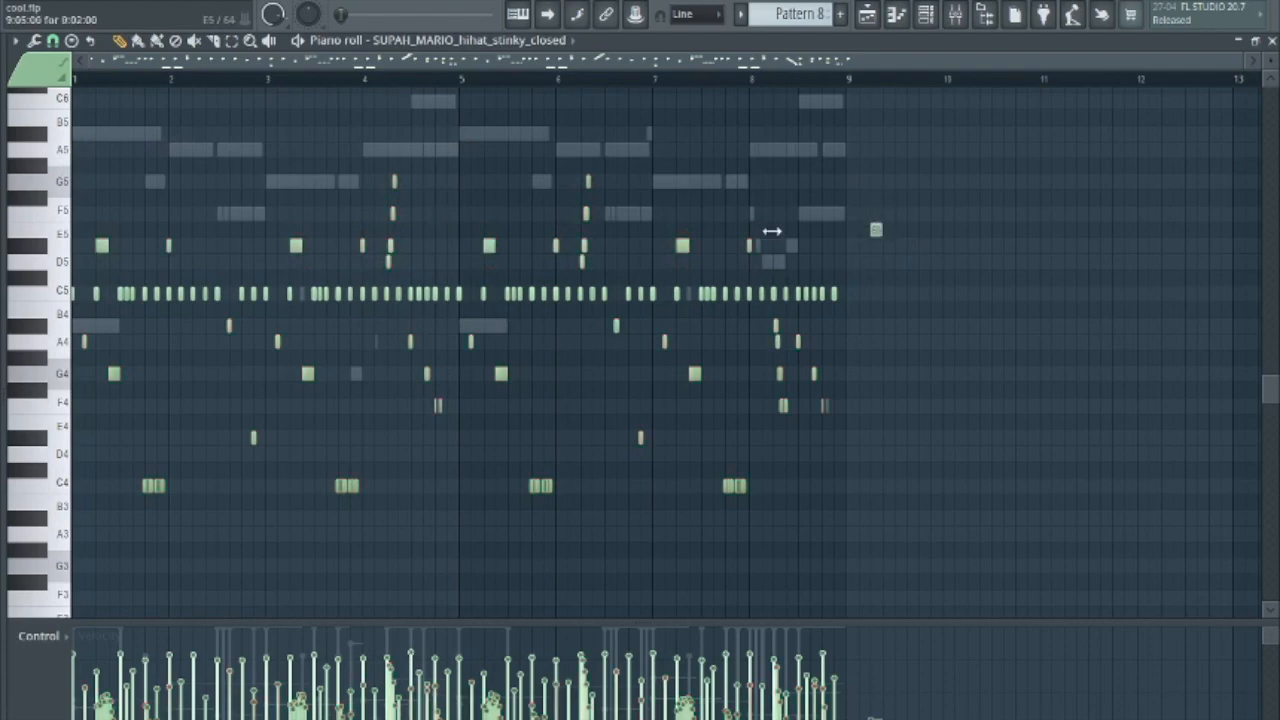
left_click_drag(890, 268, 68, 125)
left_click_drag(925, 320, 76, 521)
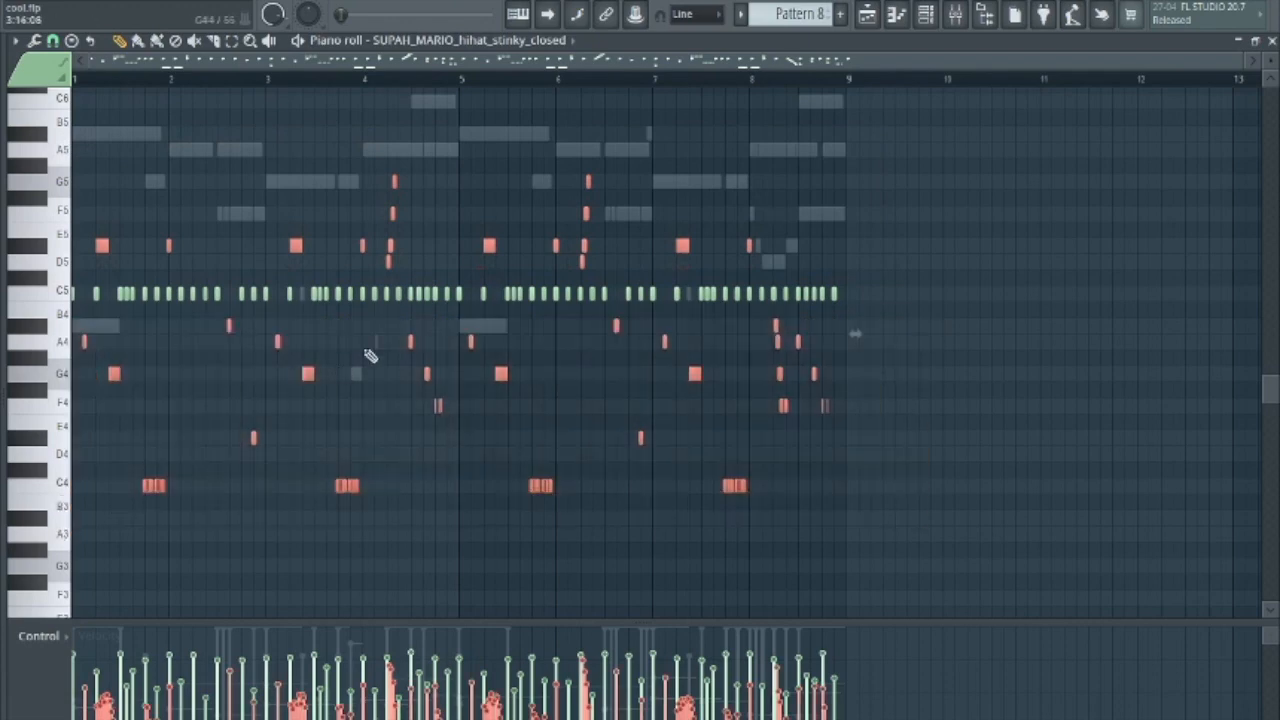
- Try randomizing the panning of the selected hi-hat notes with the piano roll randomizer
key("alt+r")
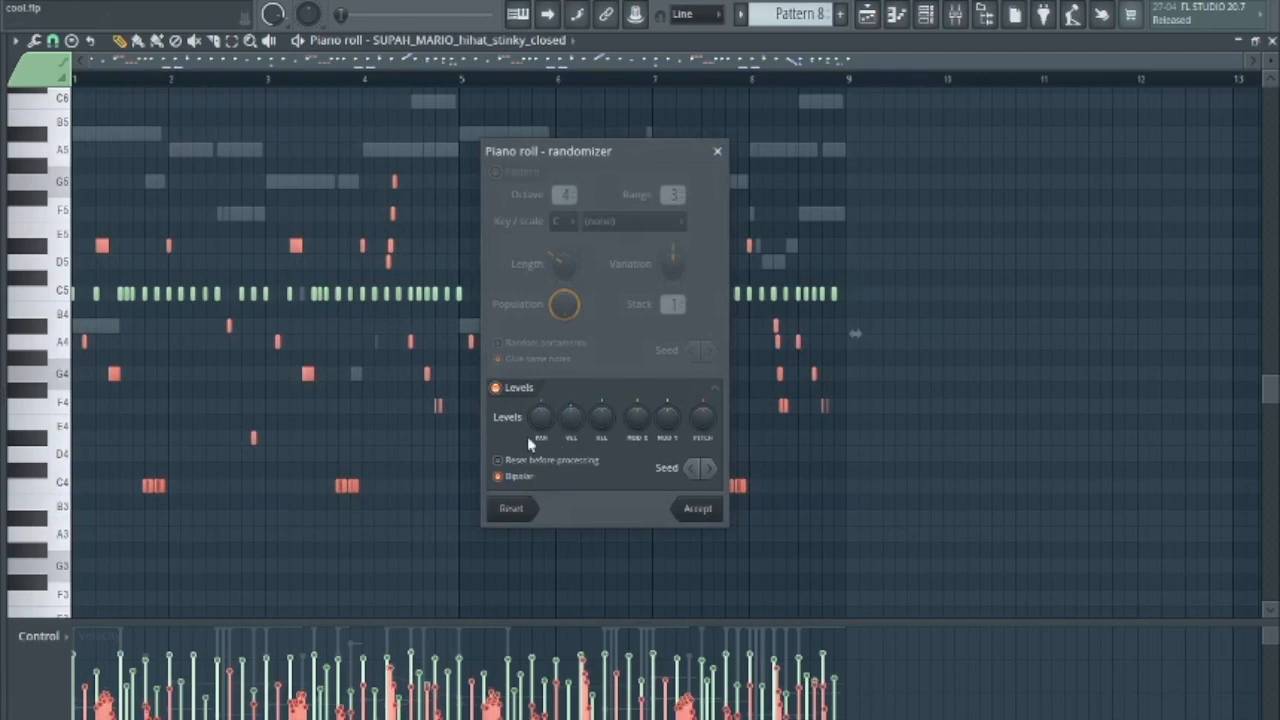
left_click_drag(540, 420, 540, 409)
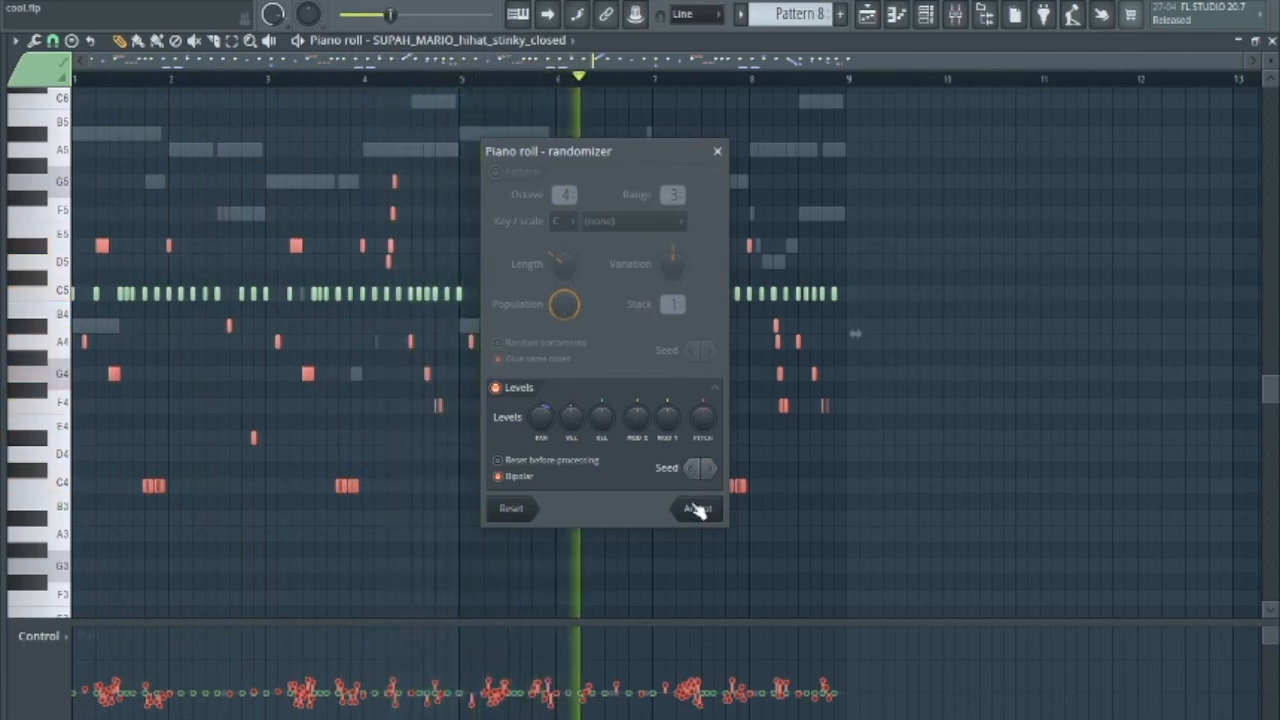
left_click(697, 508)
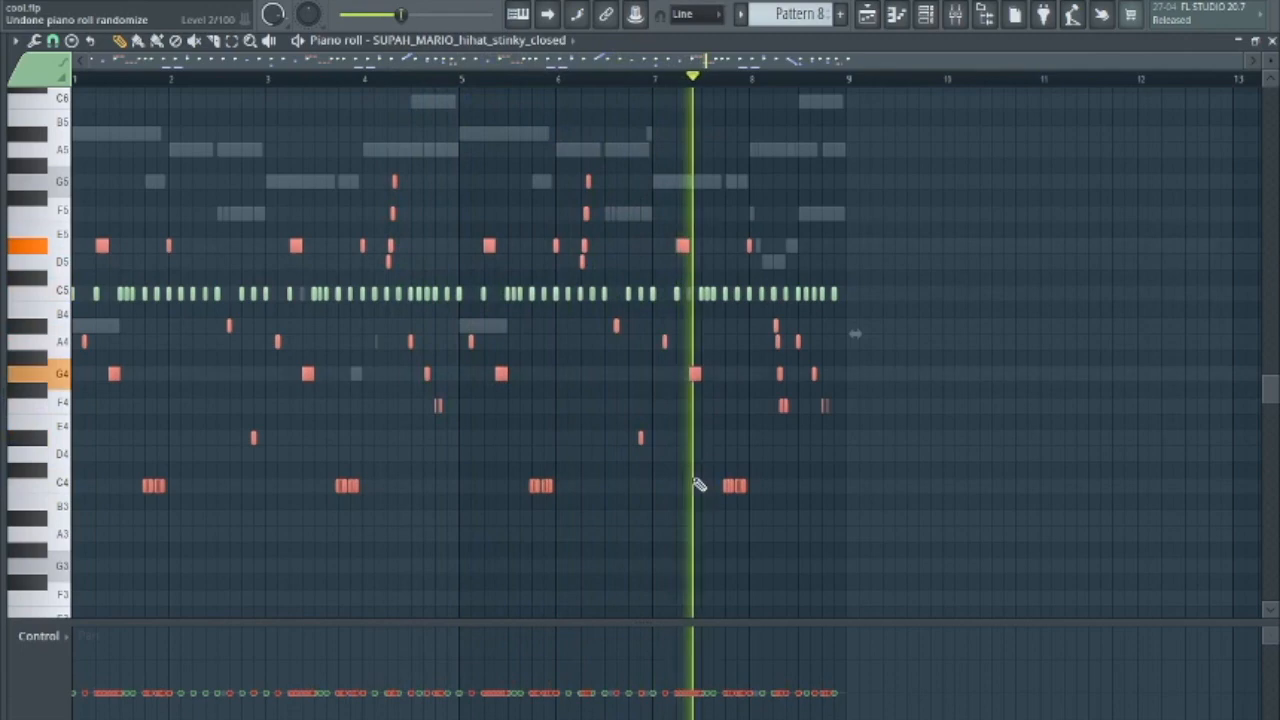
- Randomize the selected hi-hat notes' panning with the pan level at 25%
key("alt+r")
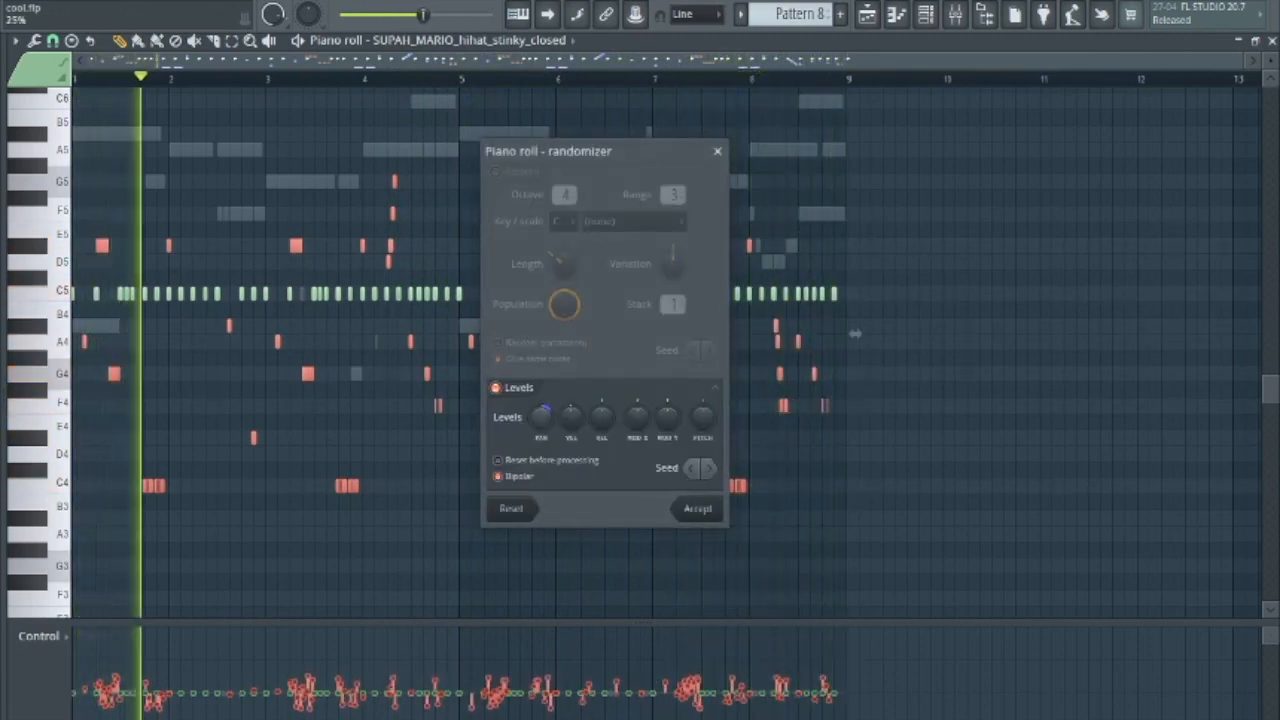
left_click(695, 508)
key("space")
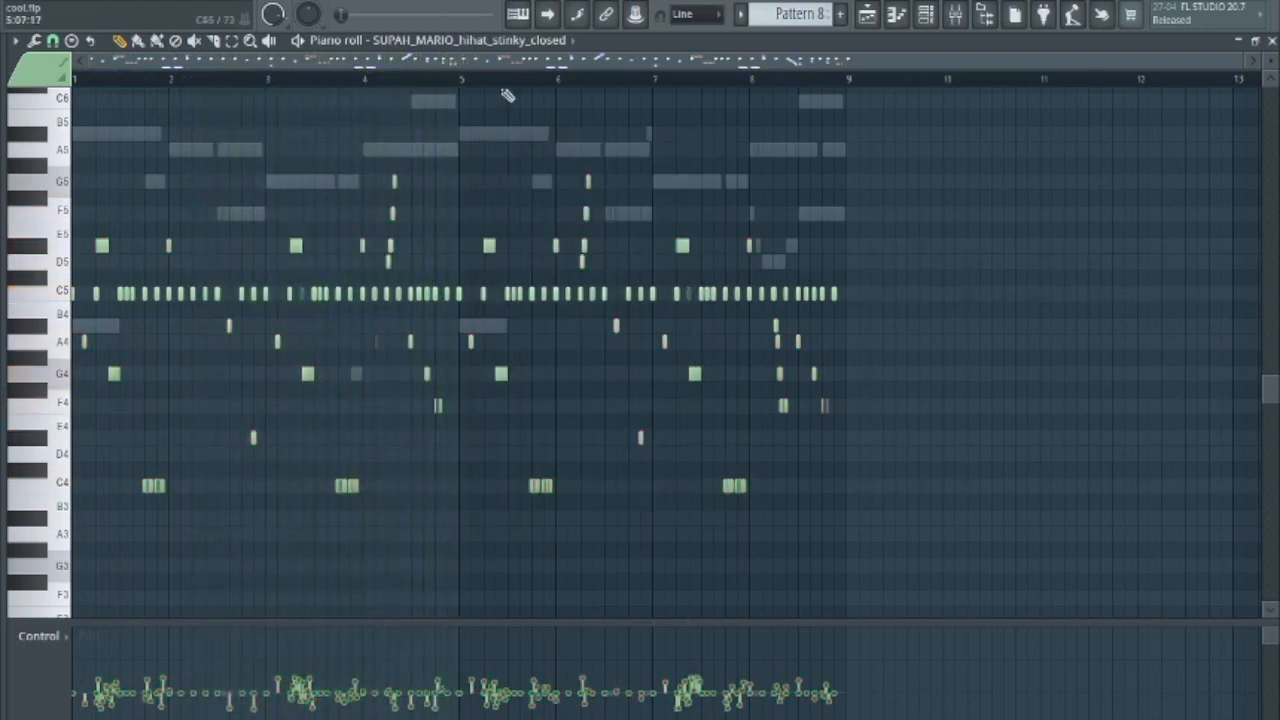
- Return to the 808 Vein bassline and select the higher notes from the end of bar 7 to the middle of bar 8
scroll(520, 45, "down", 1)
scroll(520, 45, "down", 1)
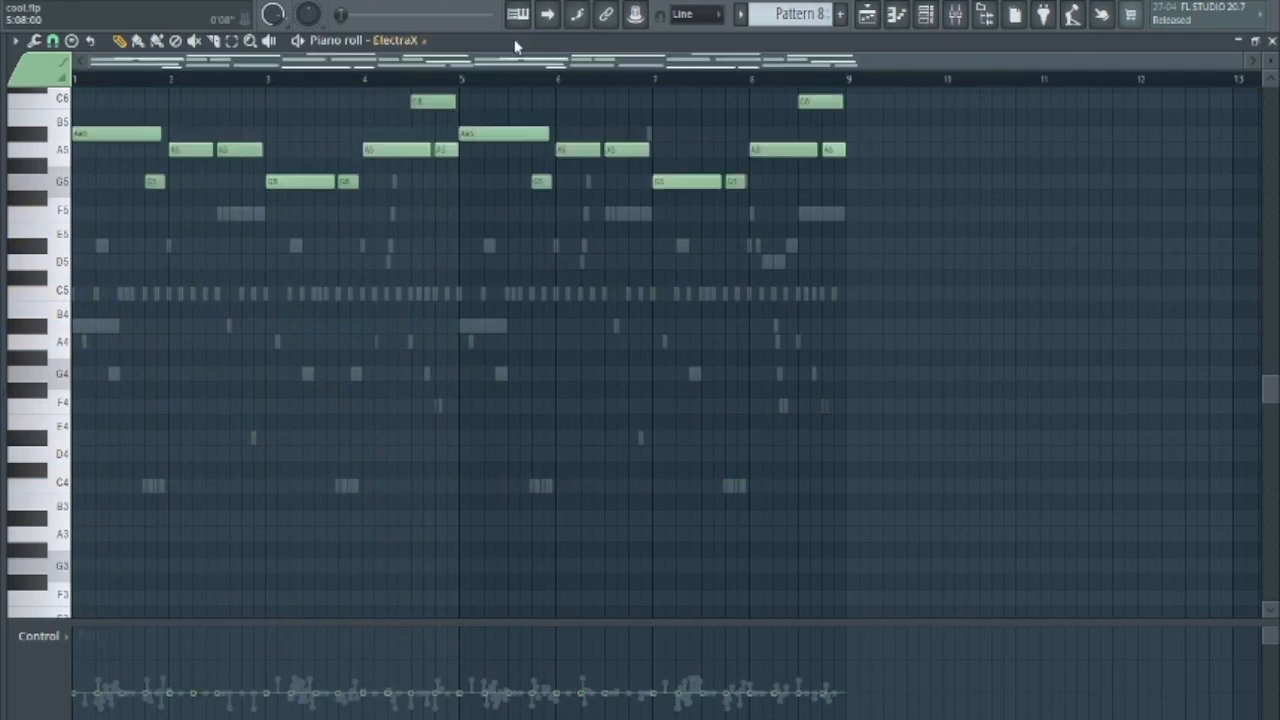
scroll(407, 57, "down", 1)
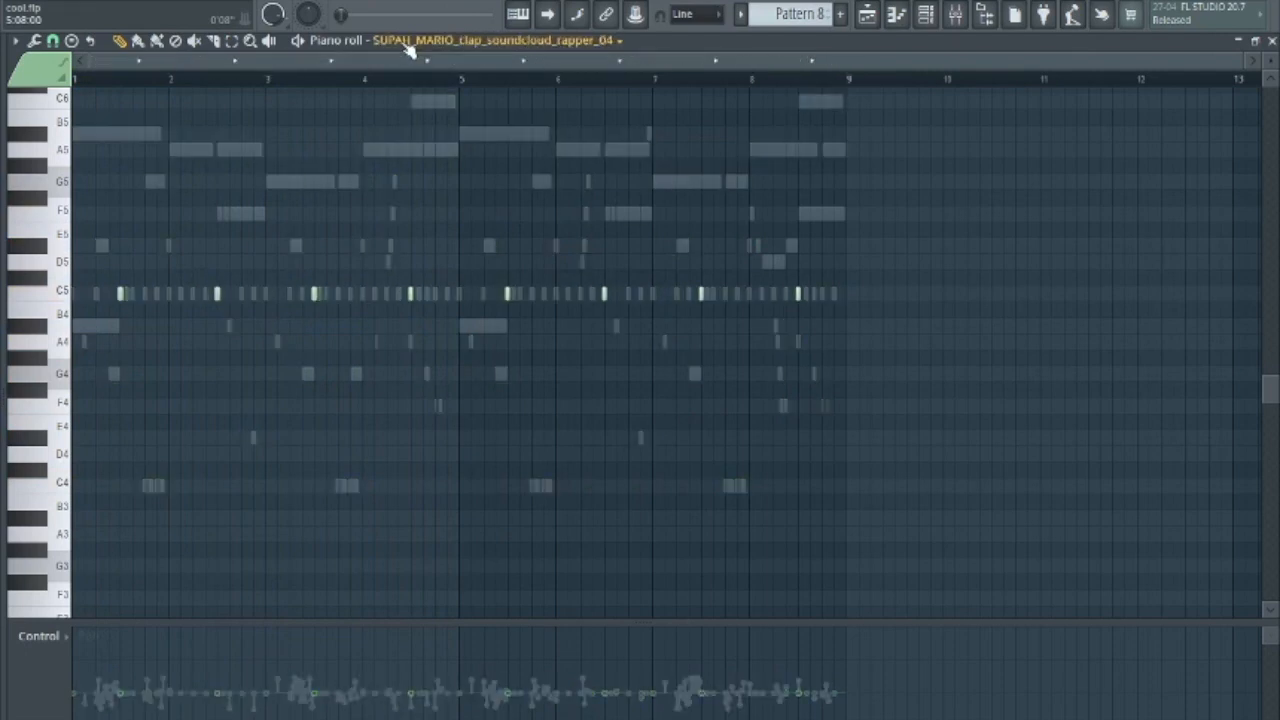
scroll(409, 52, "down", 1)
scroll(766, 303, "up", 5)
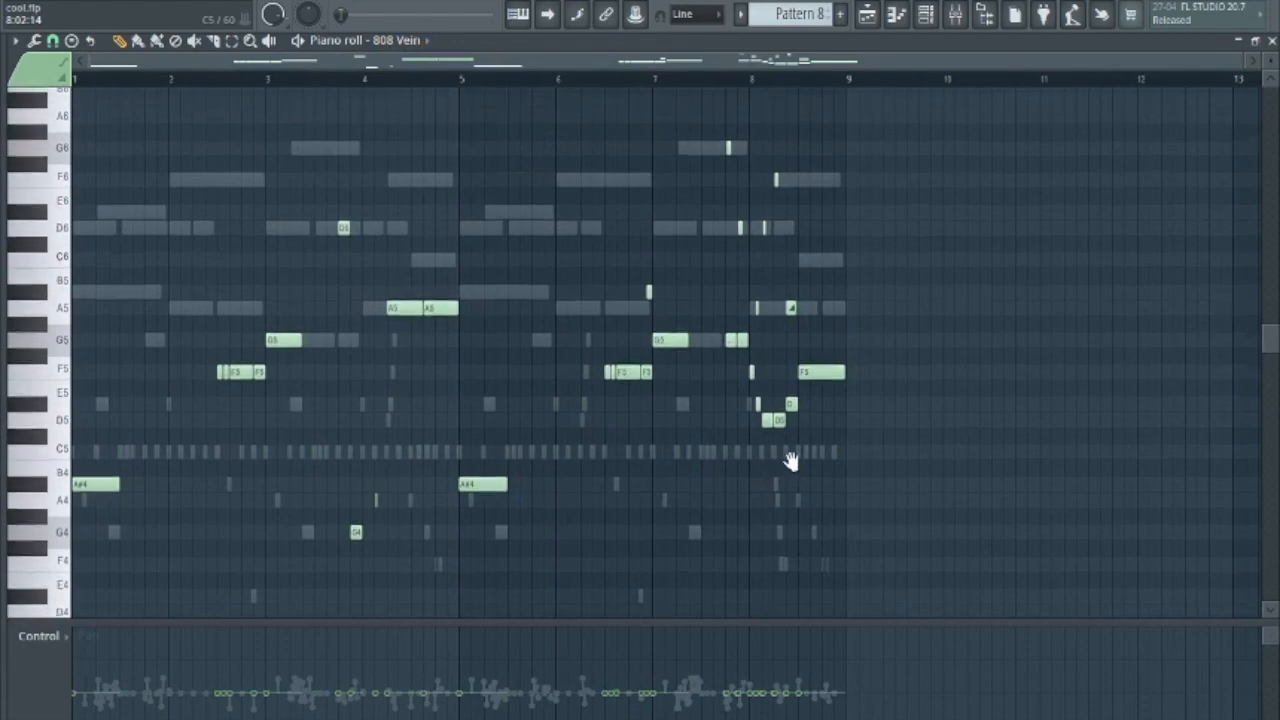
left_click_drag(734, 84, 760, 220)
left_click_drag(716, 130, 835, 325)
- Pan the selected 808 notes alternately right and left and play the pattern to check the effect
key("space")
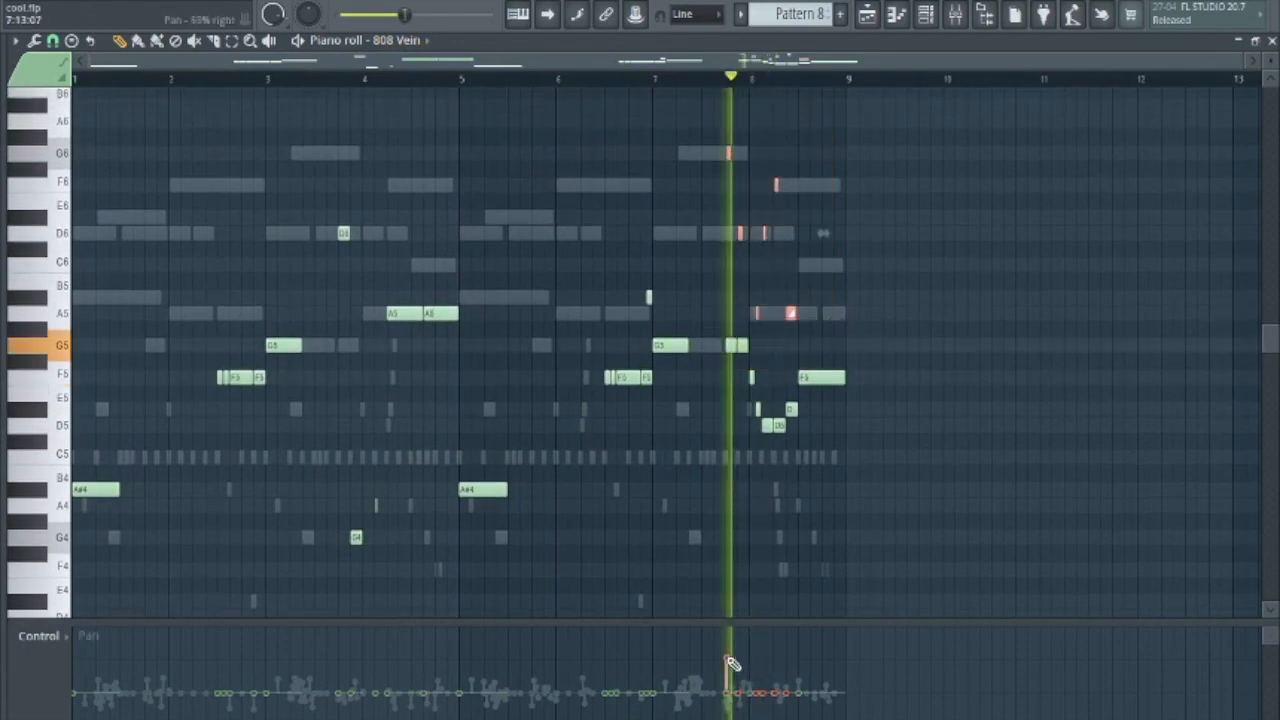
key("space")
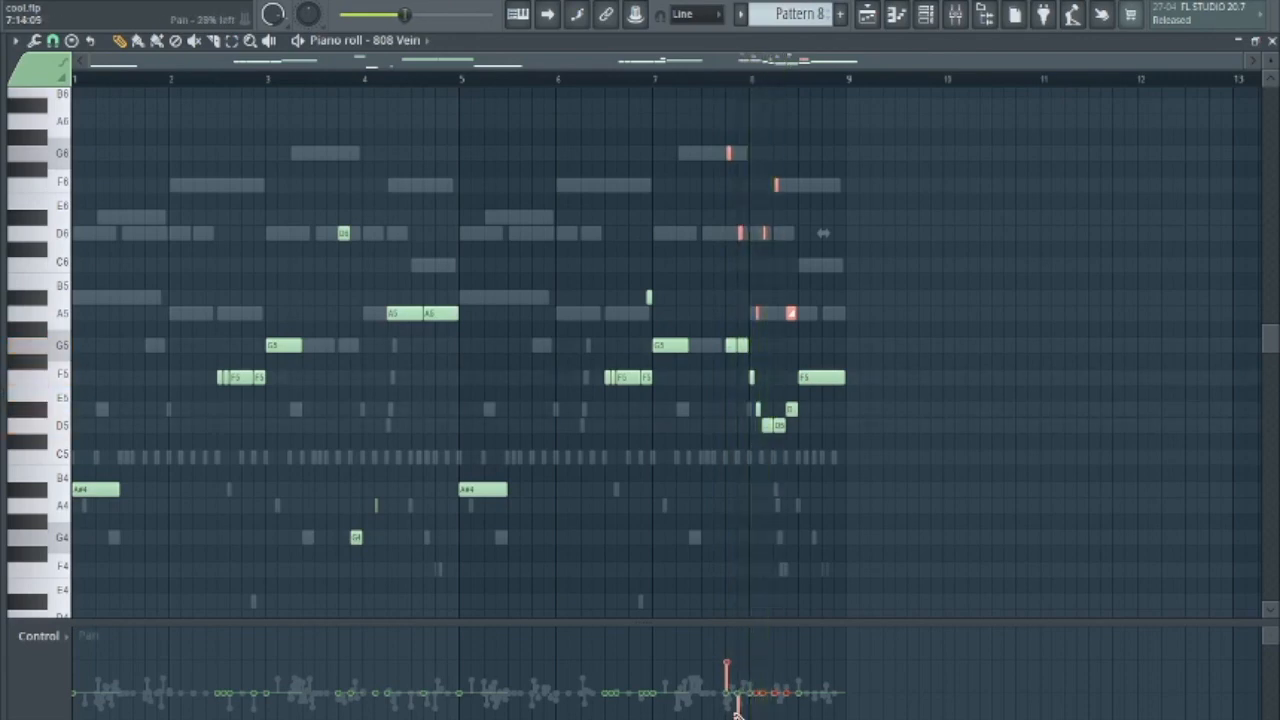
key("space")
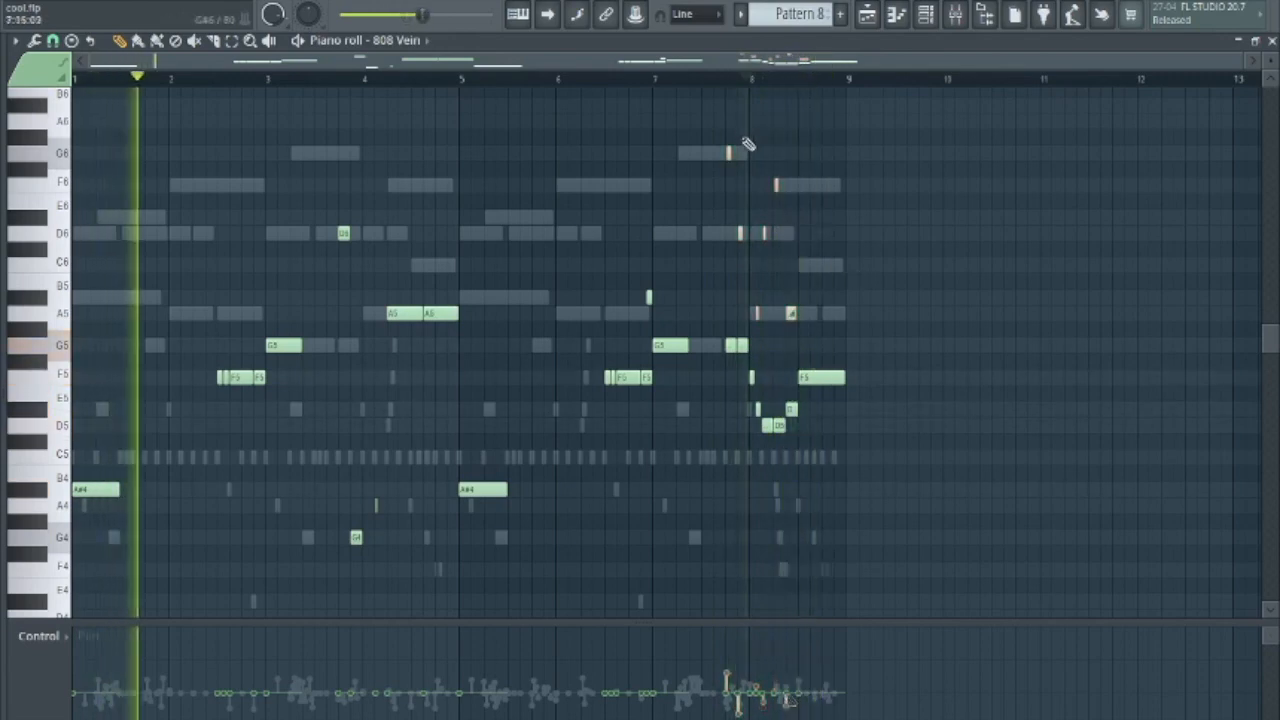
left_click(927, 16)
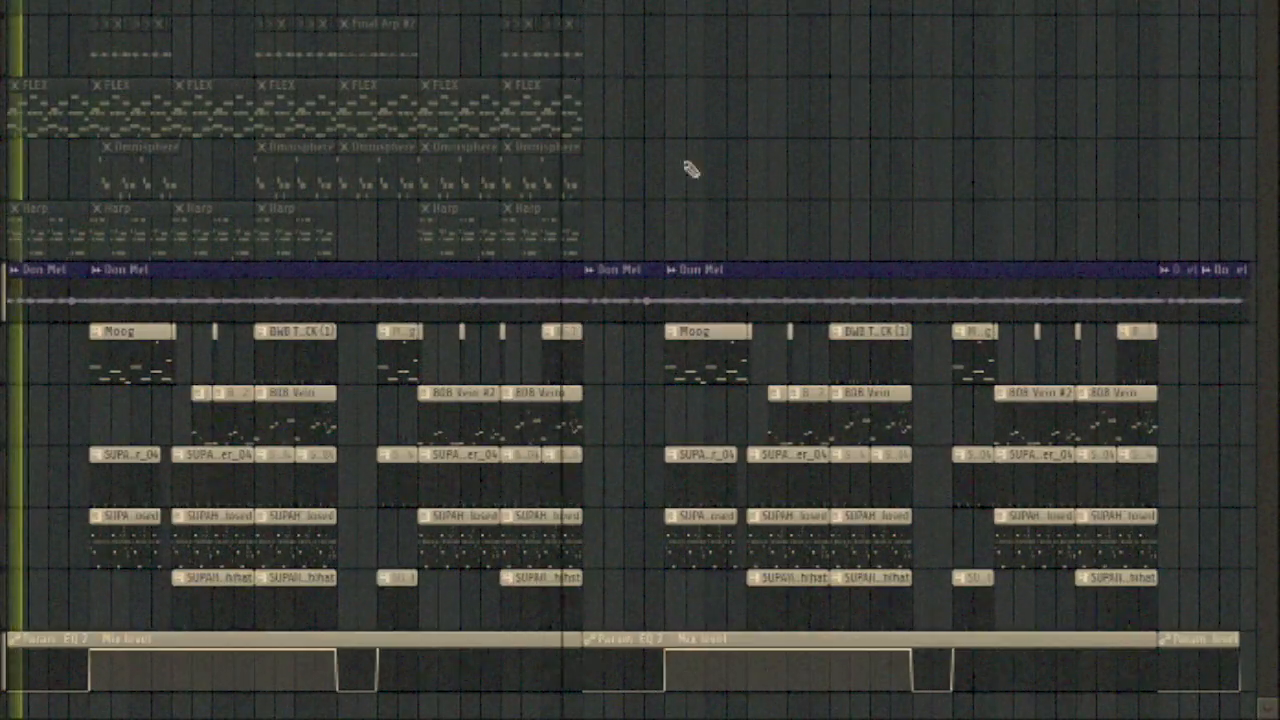
- Look over the full arrangement's clips in the playlist during playback and check the track levels in the mixer
scroll(531, 251, "up", 3)
left_click_drag(392, 225, 1278, 222)
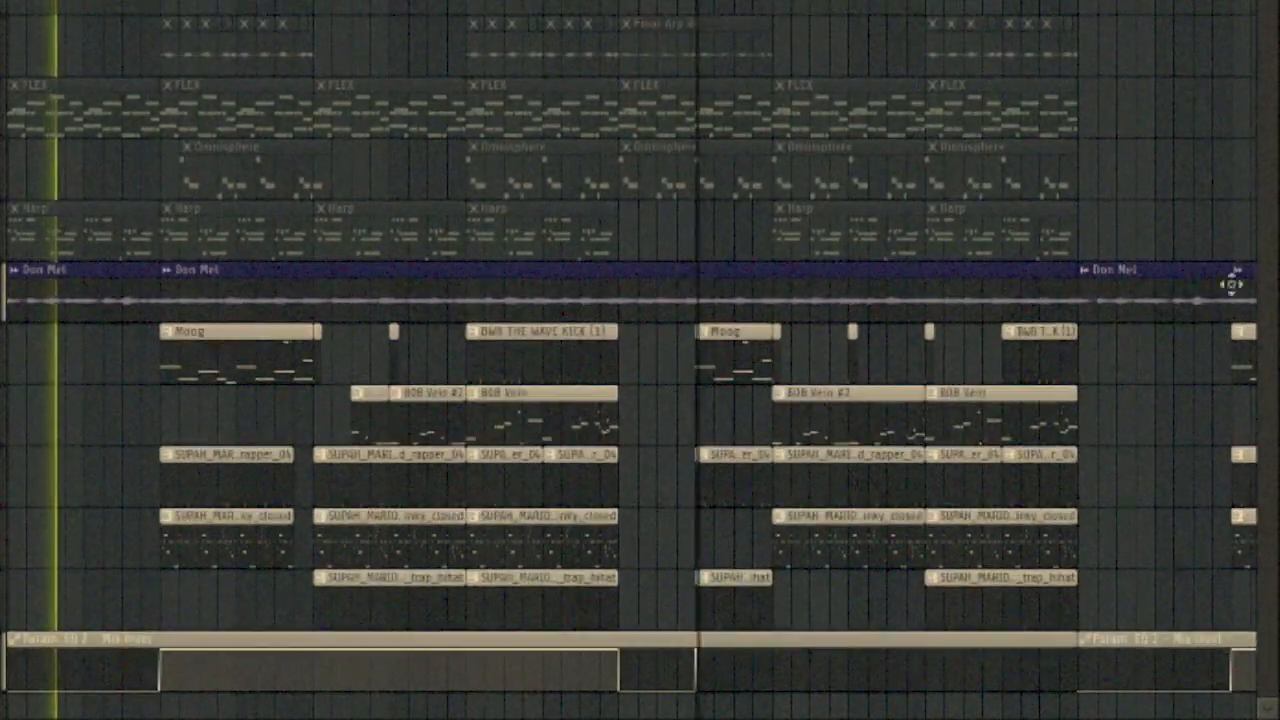
scroll(760, 205, "up", 1)
left_click_drag(790, 204, 1020, 171)
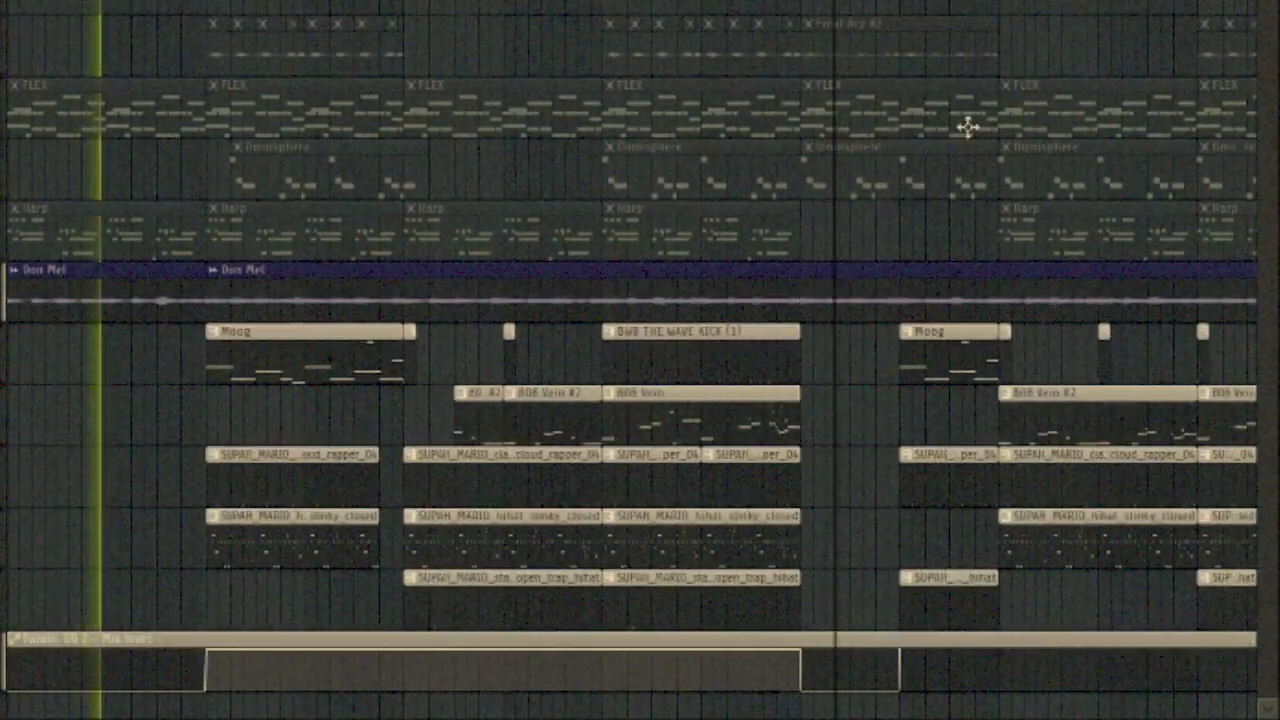
scroll(958, 107, "down", 1)
scroll(958, 107, "down", 1)
scroll(962, 98, "up", 2)
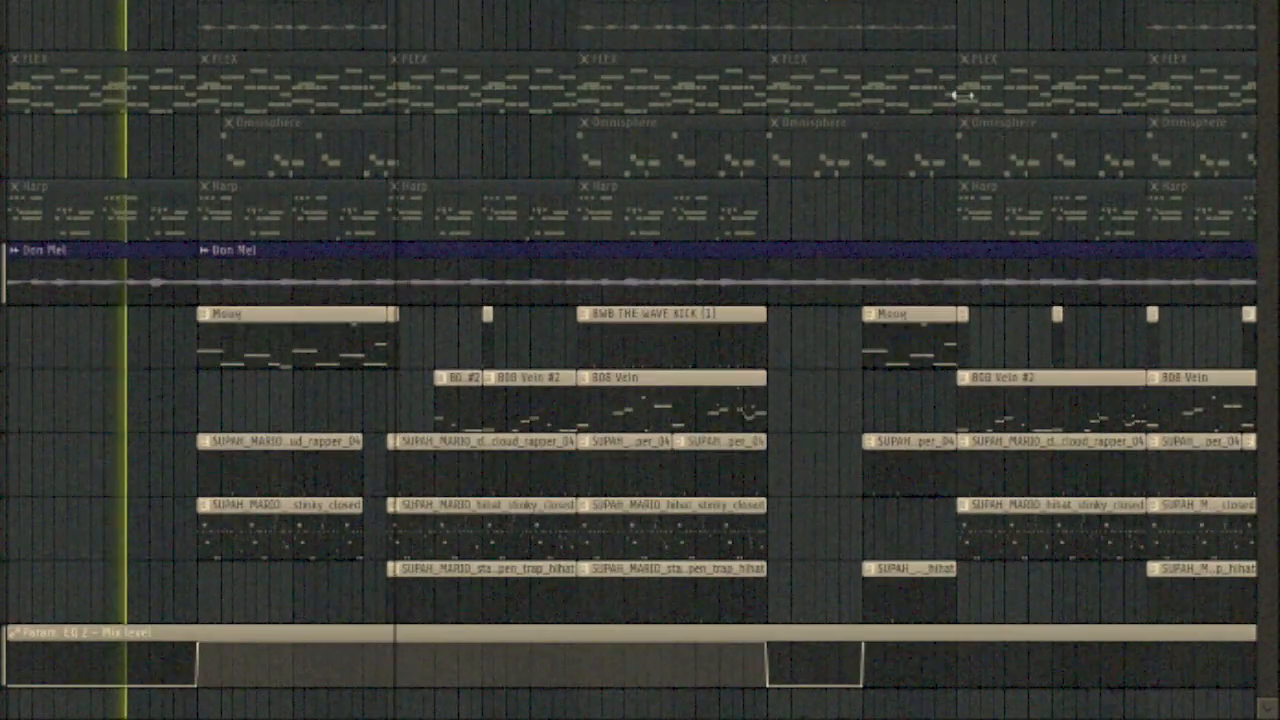
scroll(958, 80, "down", 1)
key("F9")
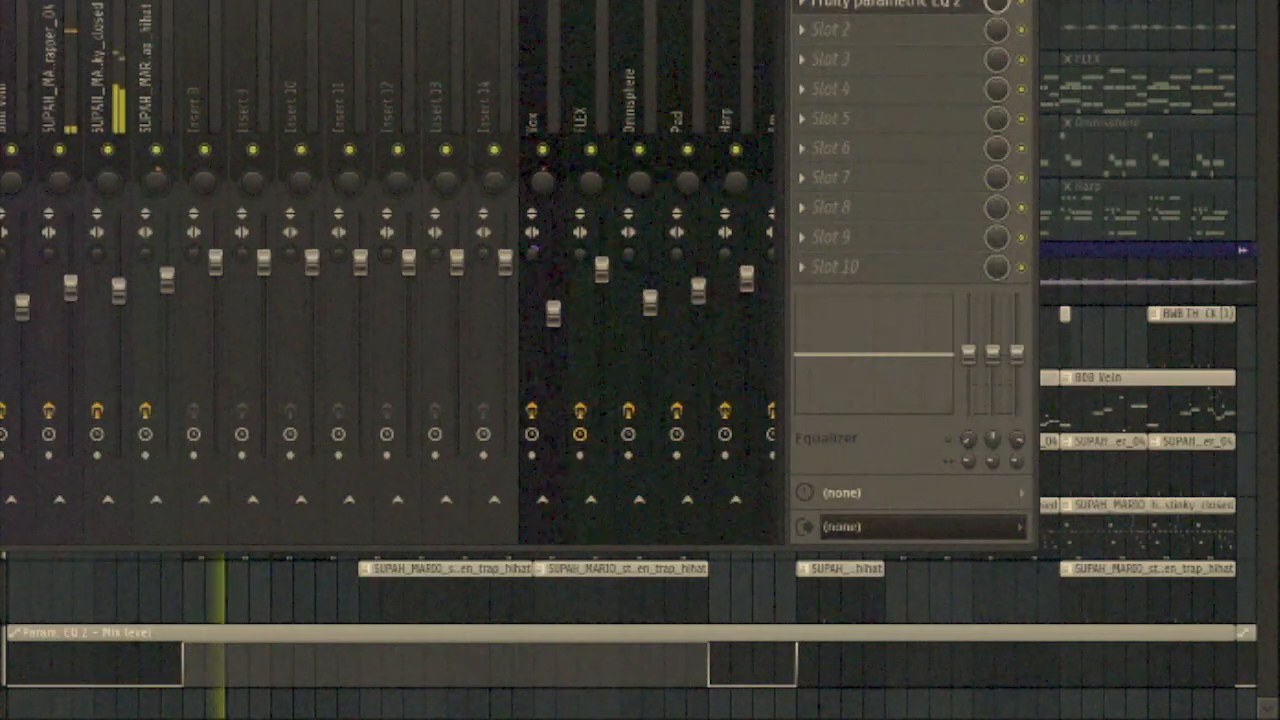
key("F9")
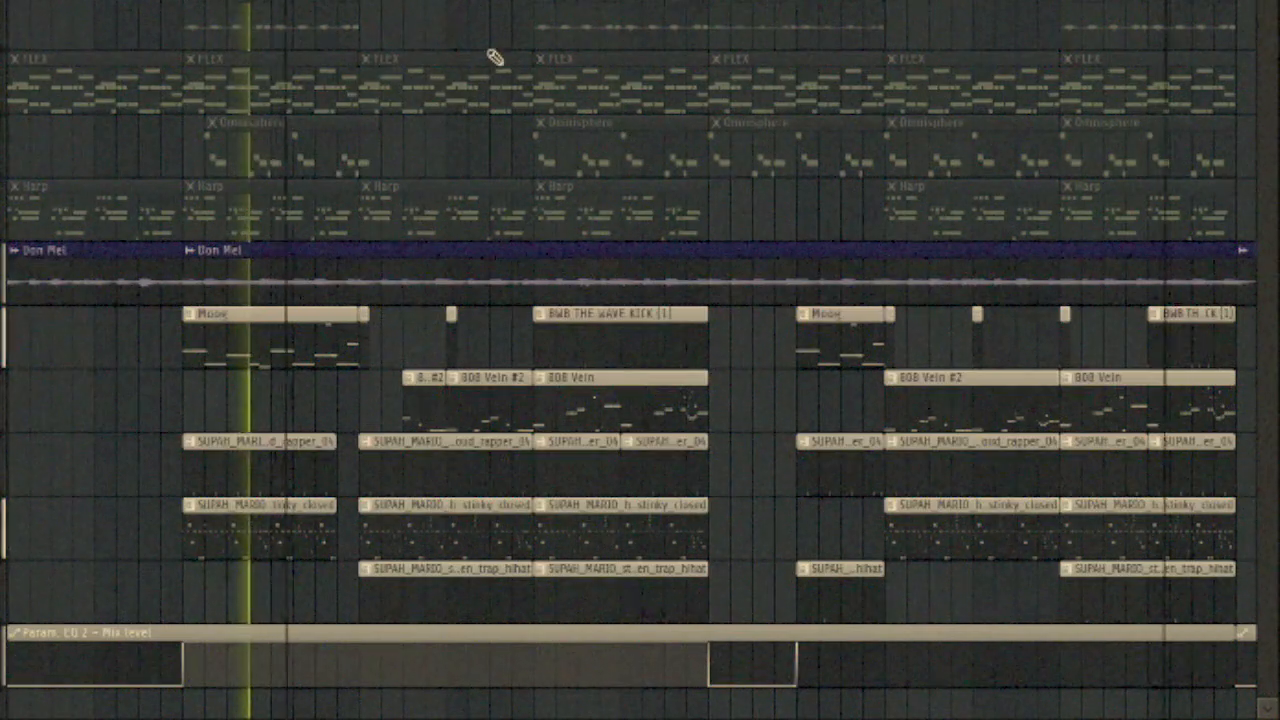